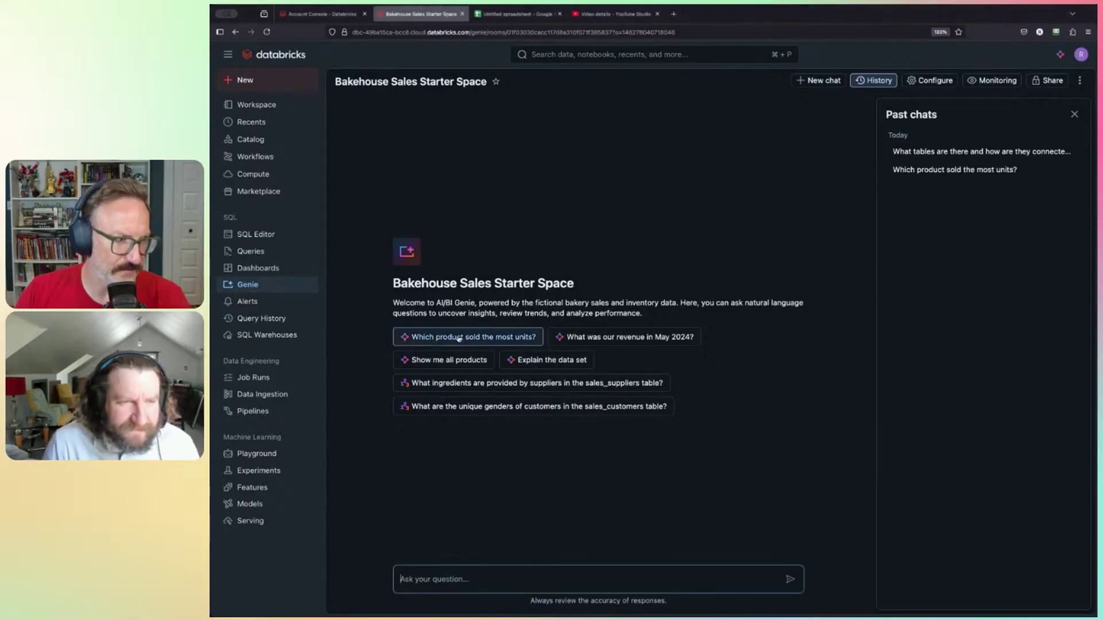
# - Ask the suggested question "Which product sold the most units?" with the chat history hidden, and widen the result table's product column
pyautogui.click(493, 338)
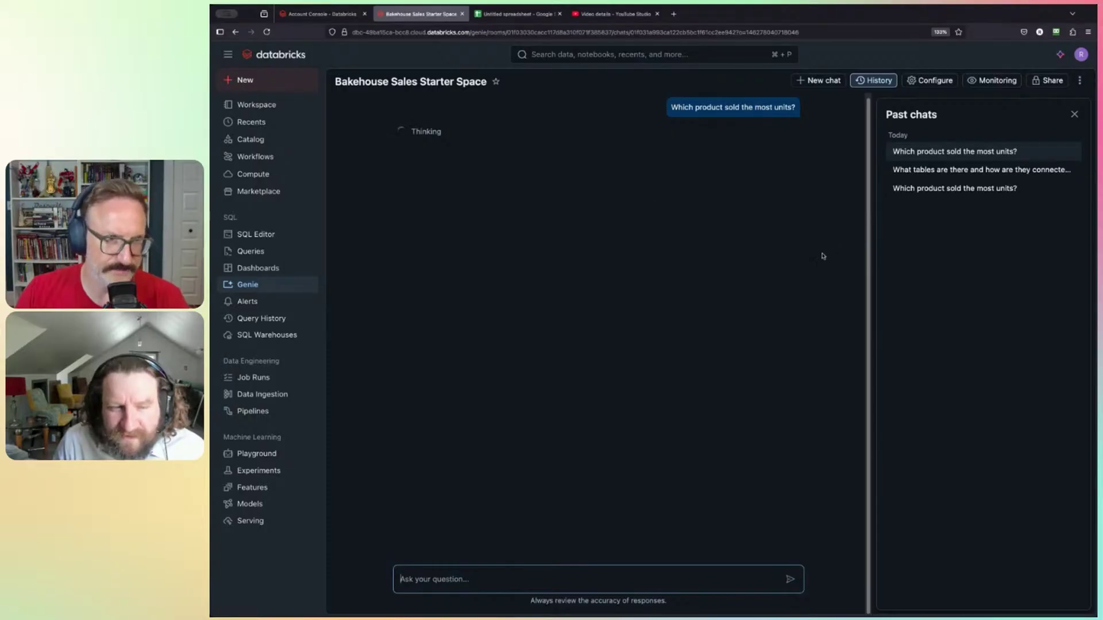
pyautogui.click(876, 81)
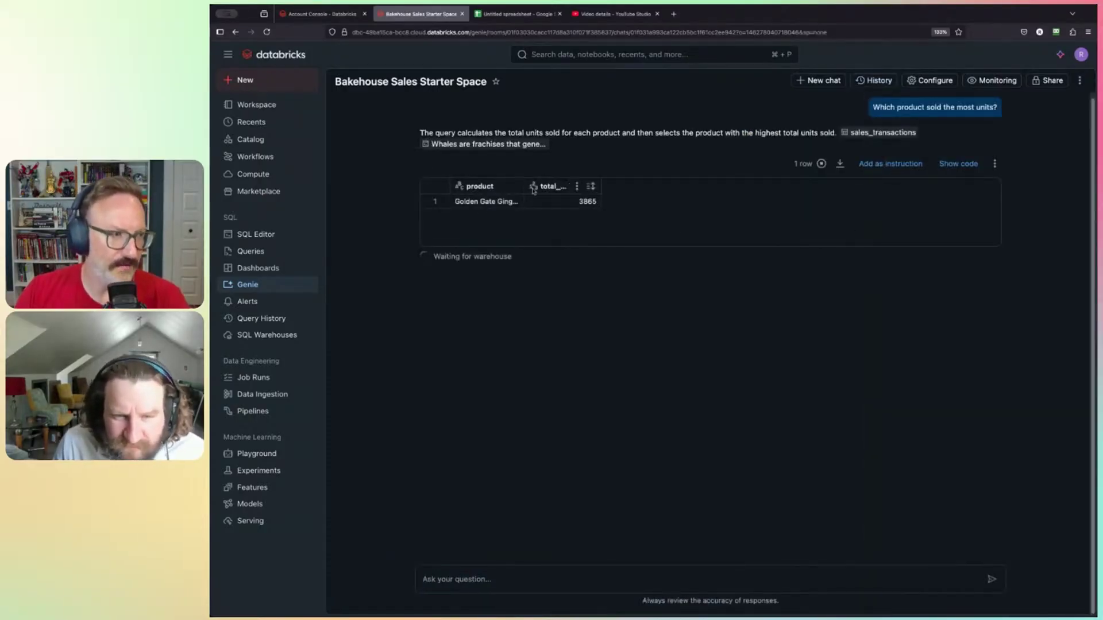
pyautogui.click(526, 187)
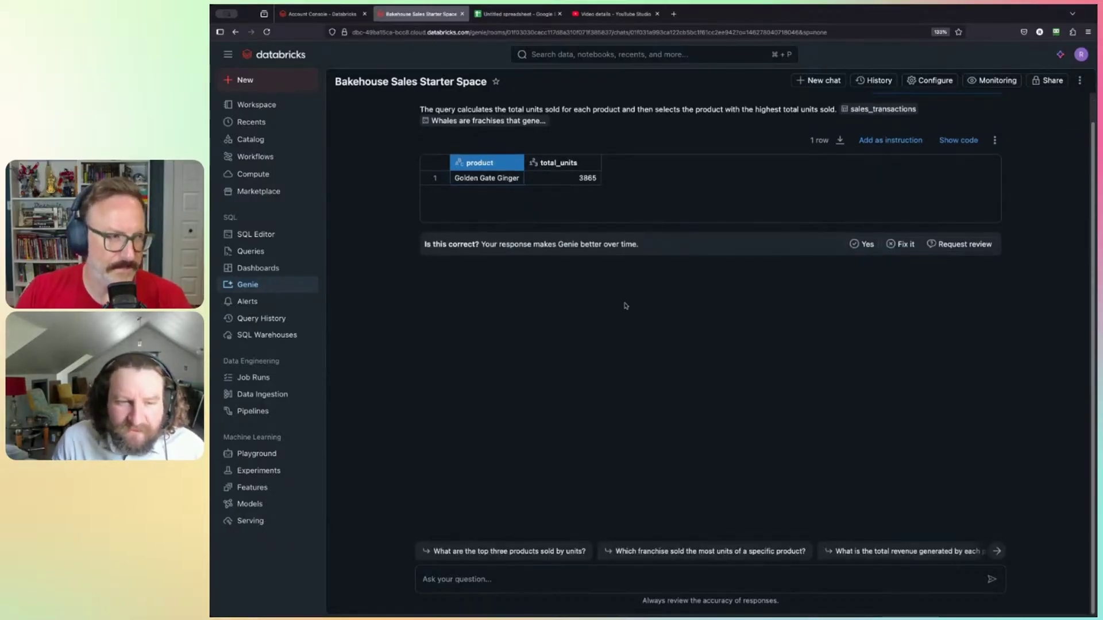
# - Examine the SQL code behind the most-units-sold result, and hide the code again
pyautogui.scroll(1, 626, 303)
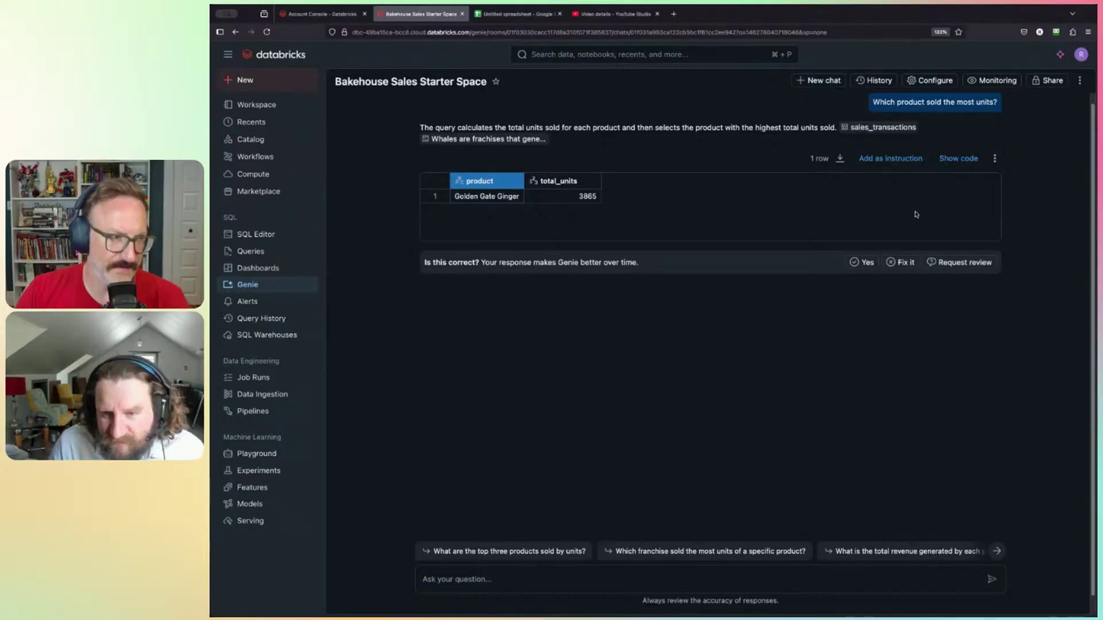
pyautogui.click(958, 160)
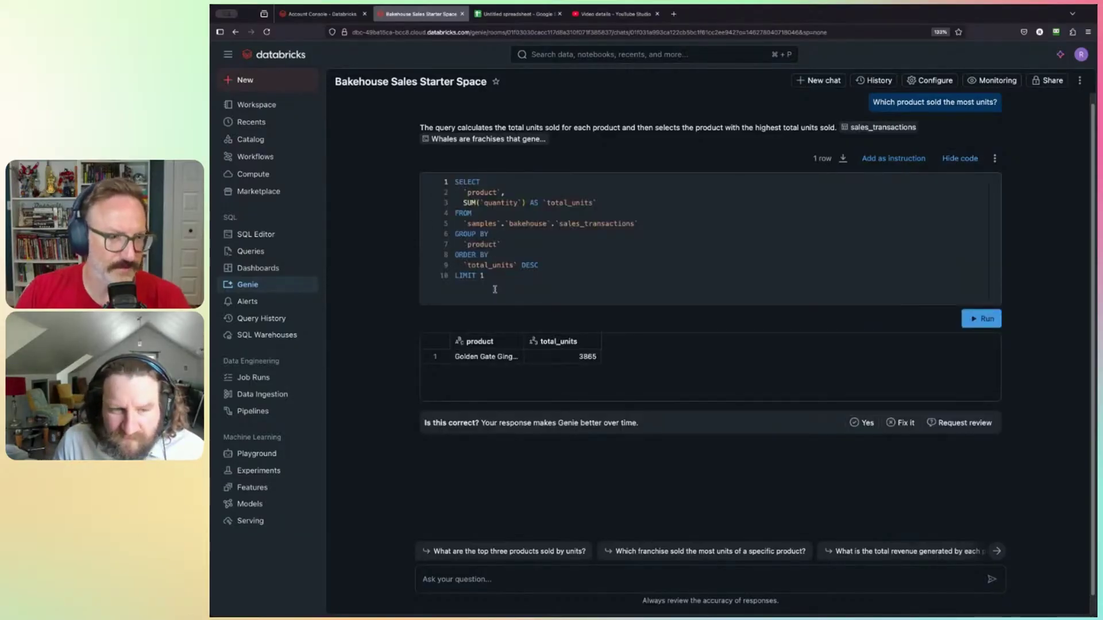
pyautogui.scroll(-1, 655, 172)
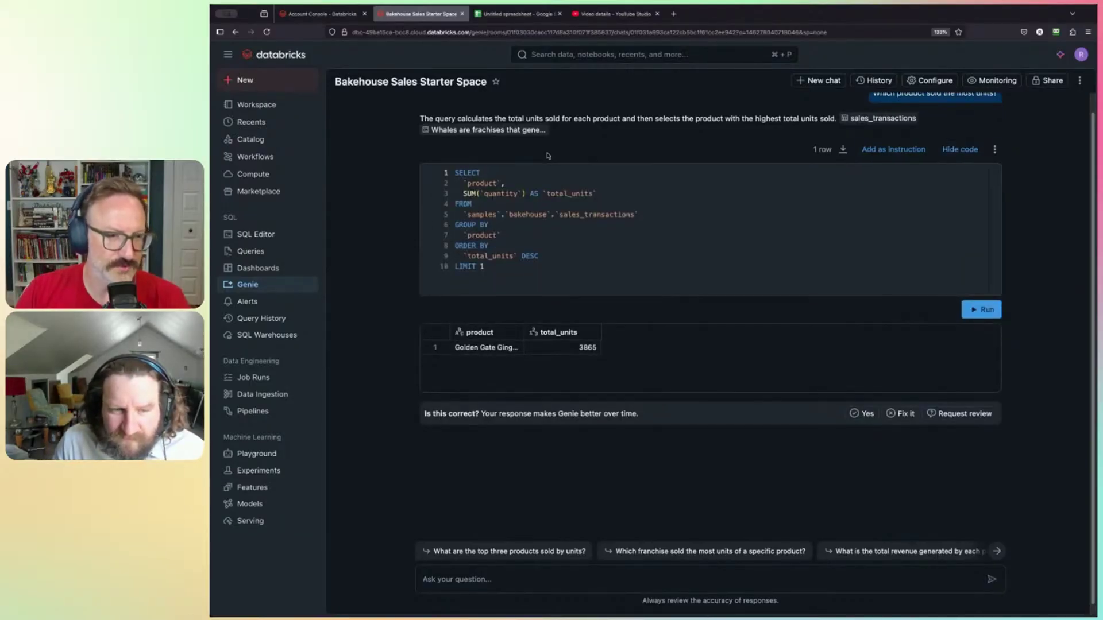
pyautogui.click(960, 149)
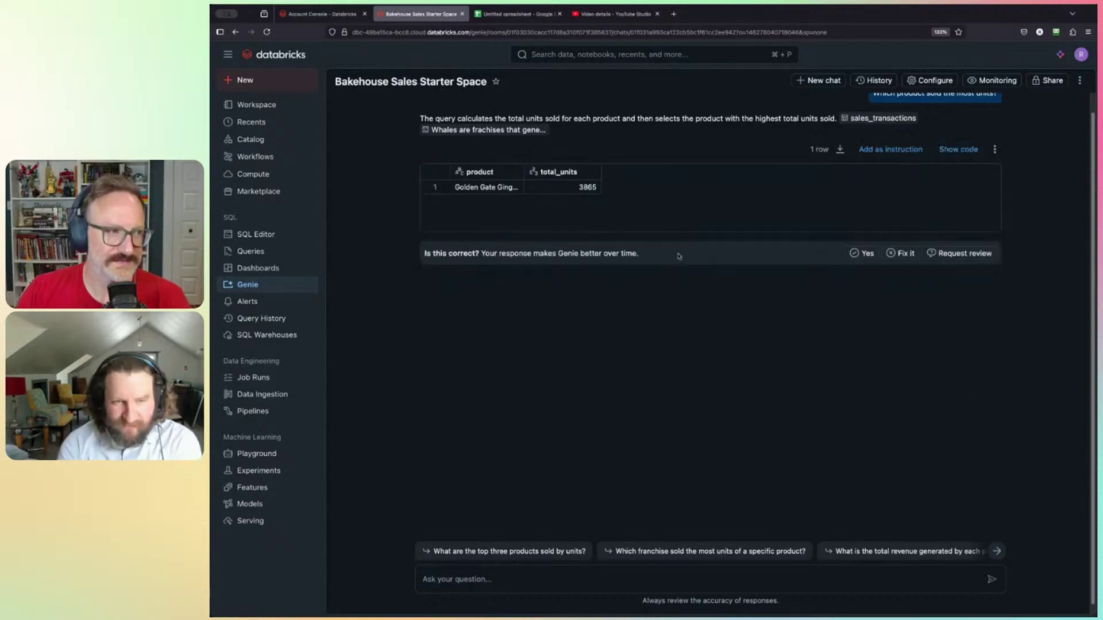
# - Ask Genie the follow-up question "Can you show the products instead"
pyautogui.click(459, 581)
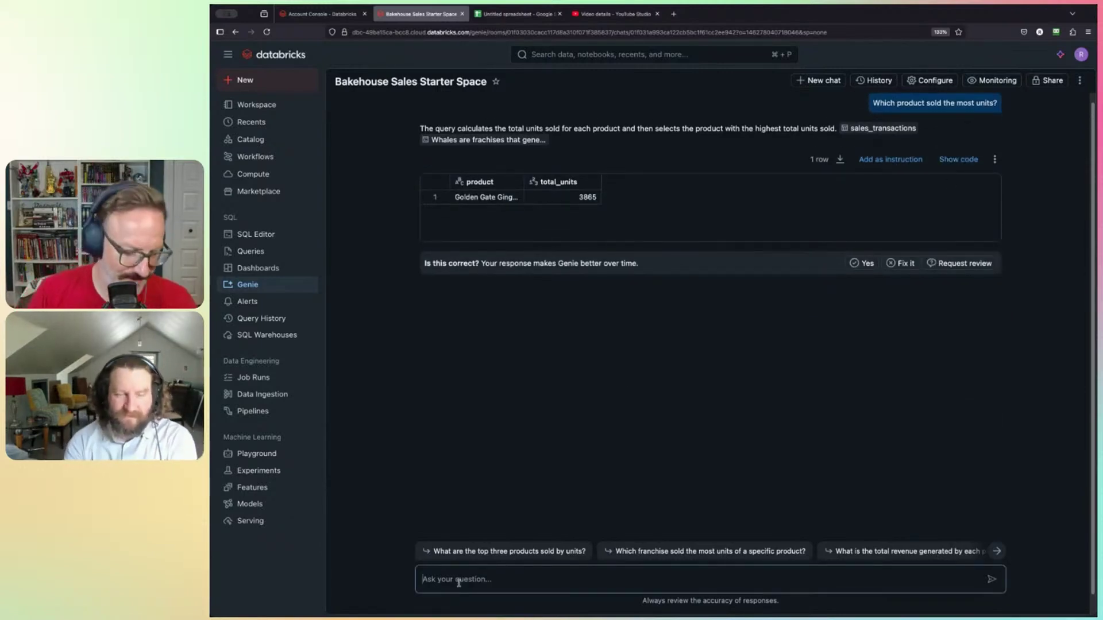
pyautogui.write('Can you show the ')
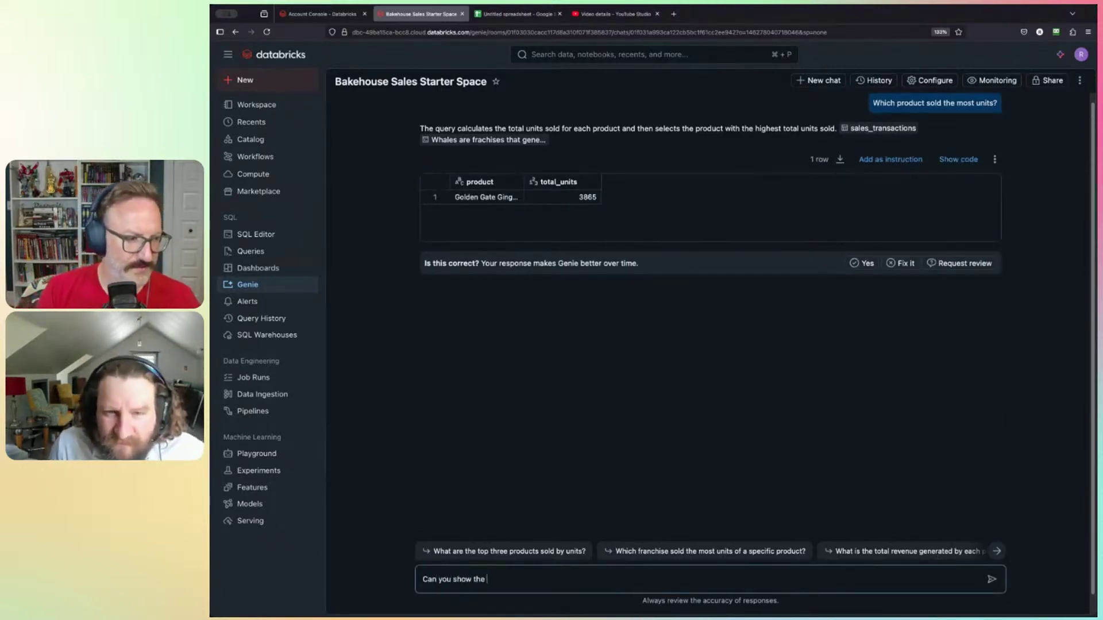
pyautogui.write('products instead')
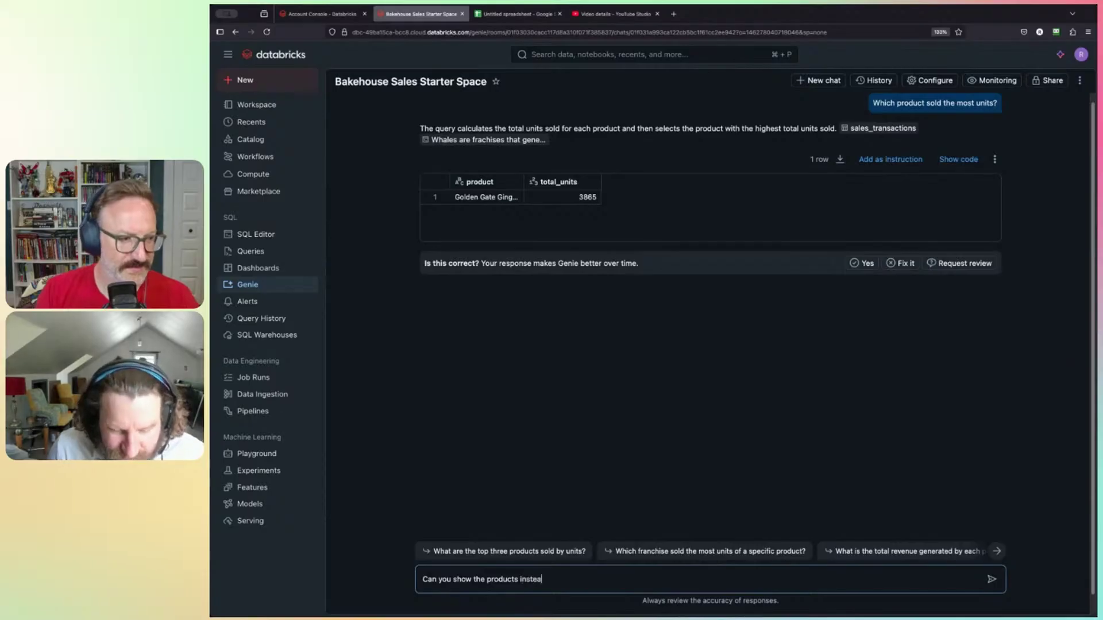
pyautogui.press('Return')
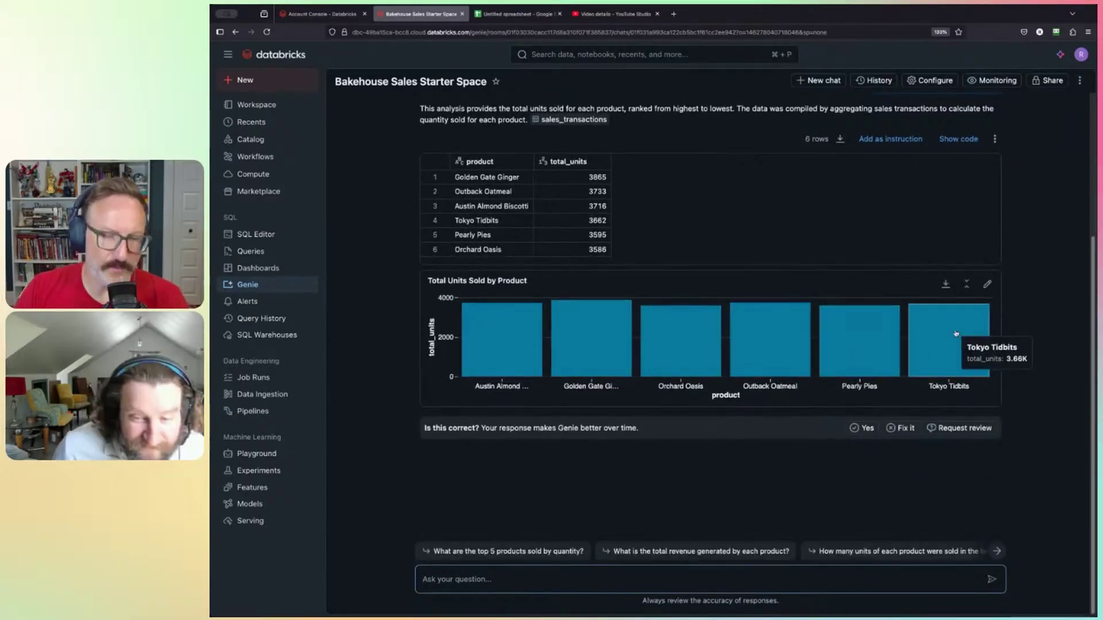
# - Look over the visualization settings of the Total Units Sold by Product bar chart without changing them, and download the chart
pyautogui.scroll(1, 1028, 384)
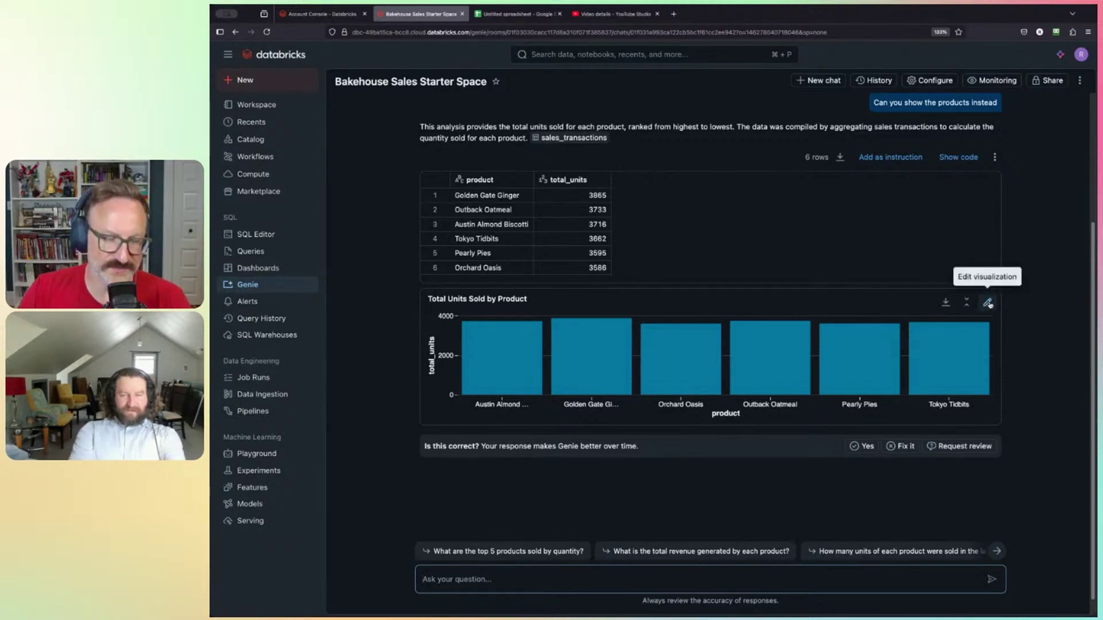
pyautogui.click(988, 304)
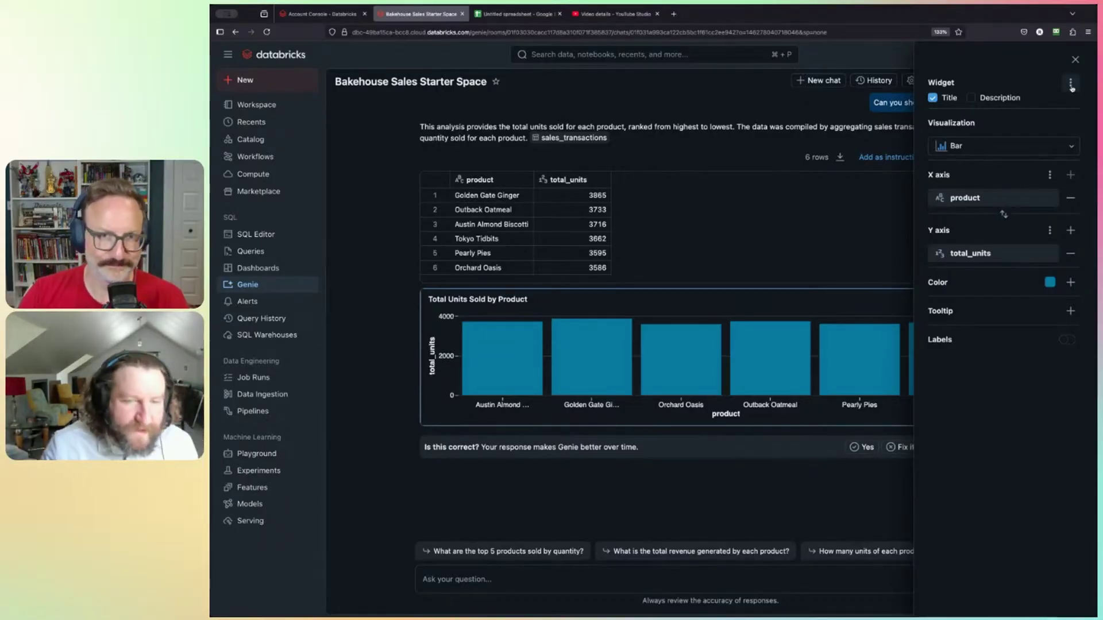
pyautogui.click(744, 483)
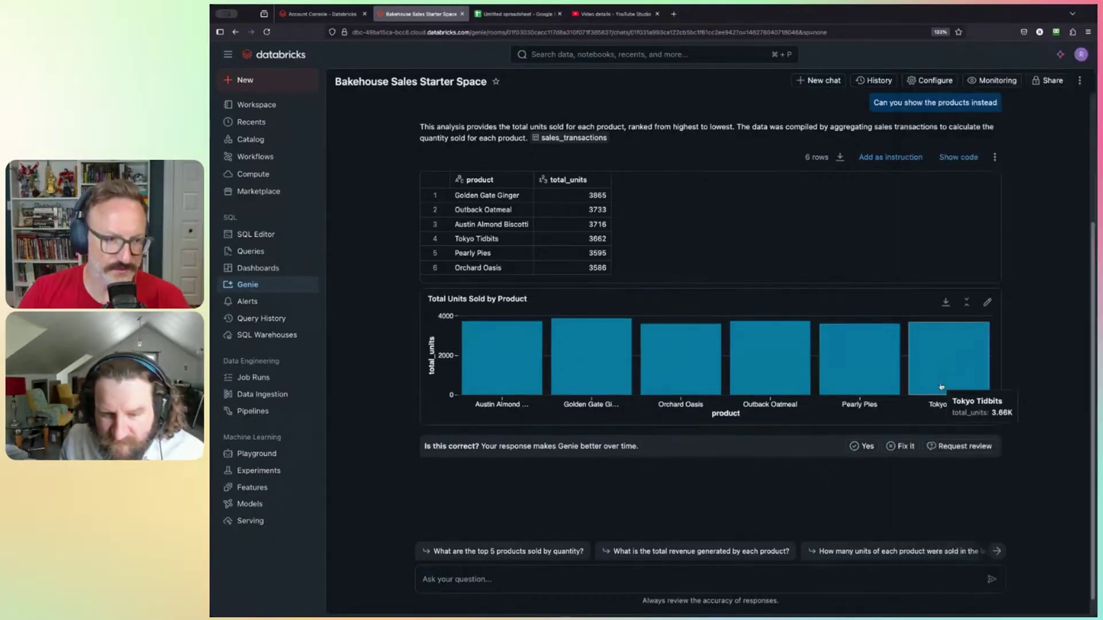
pyautogui.click(945, 303)
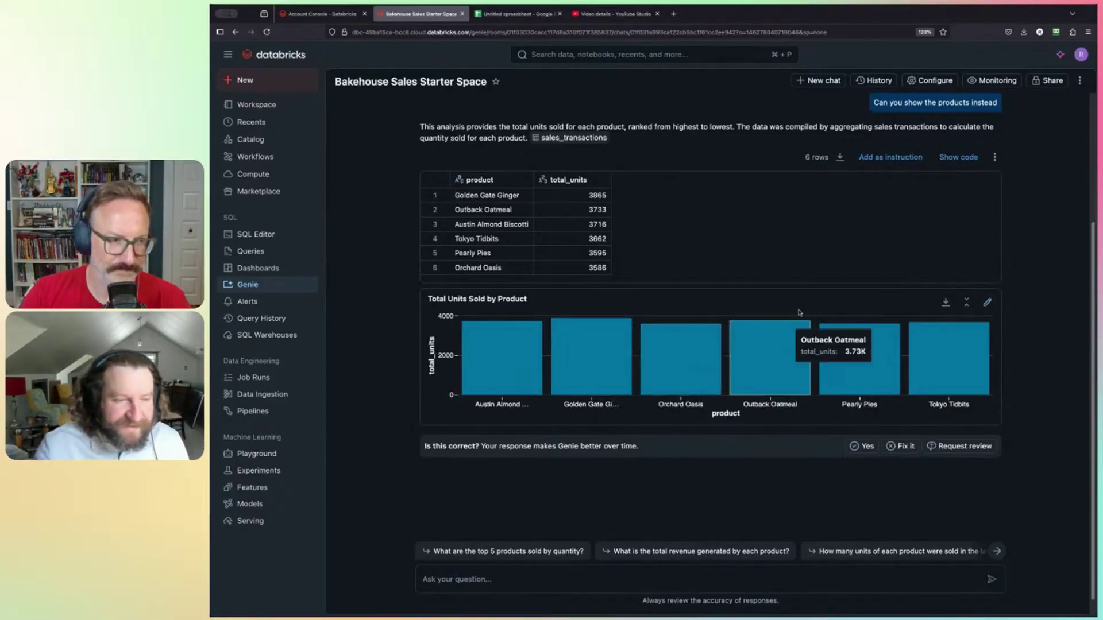
# - Ask Genie to recolor the chart with the prompt "Make the bars red"
pyautogui.click(501, 580)
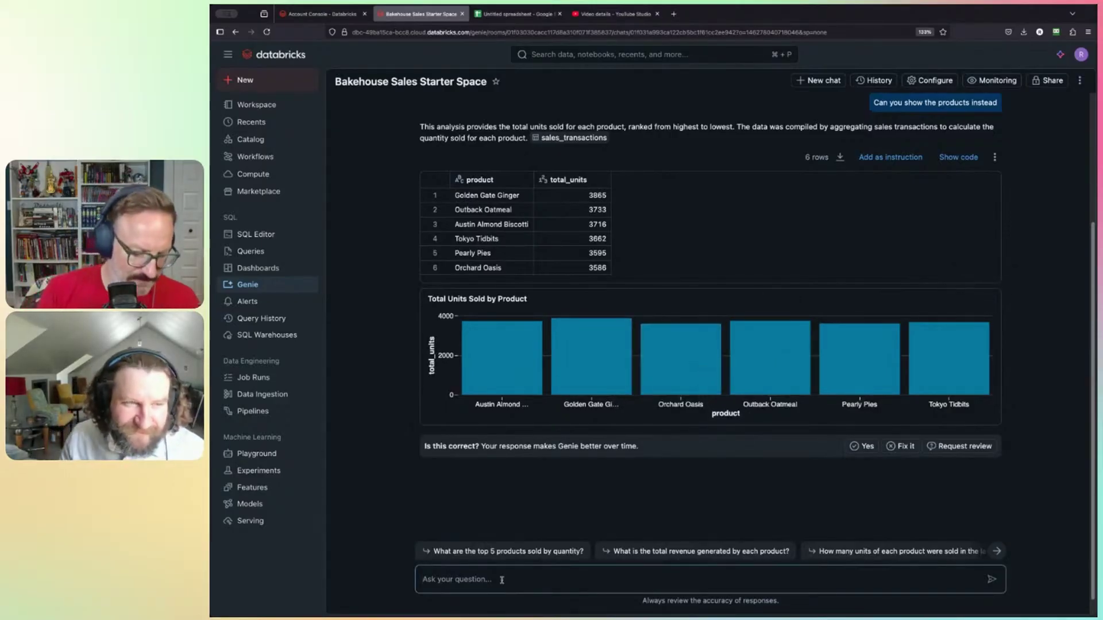
pyautogui.write('Make the bars red')
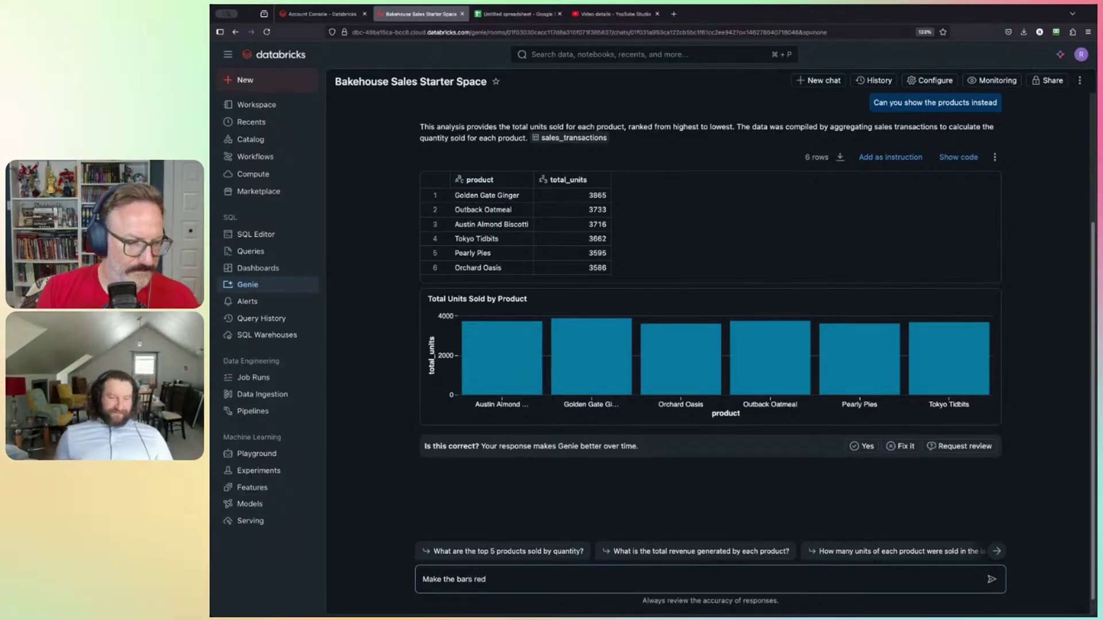
pyautogui.press('Return')
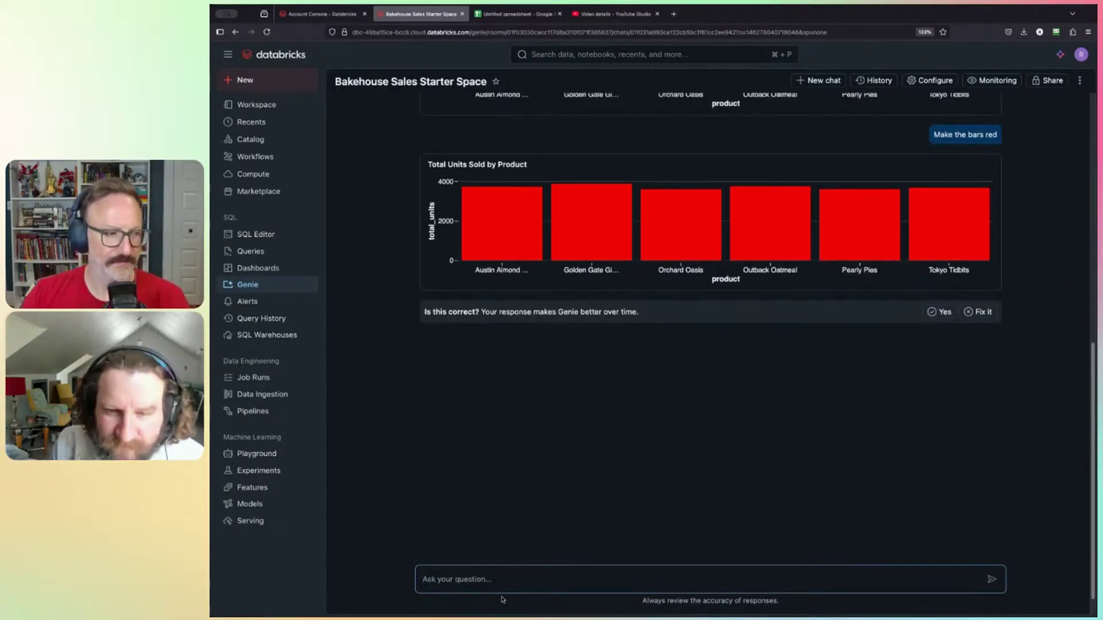
# - Convert the red bar chart with the prompt "Change it to a line chart"
pyautogui.write('Change it ')
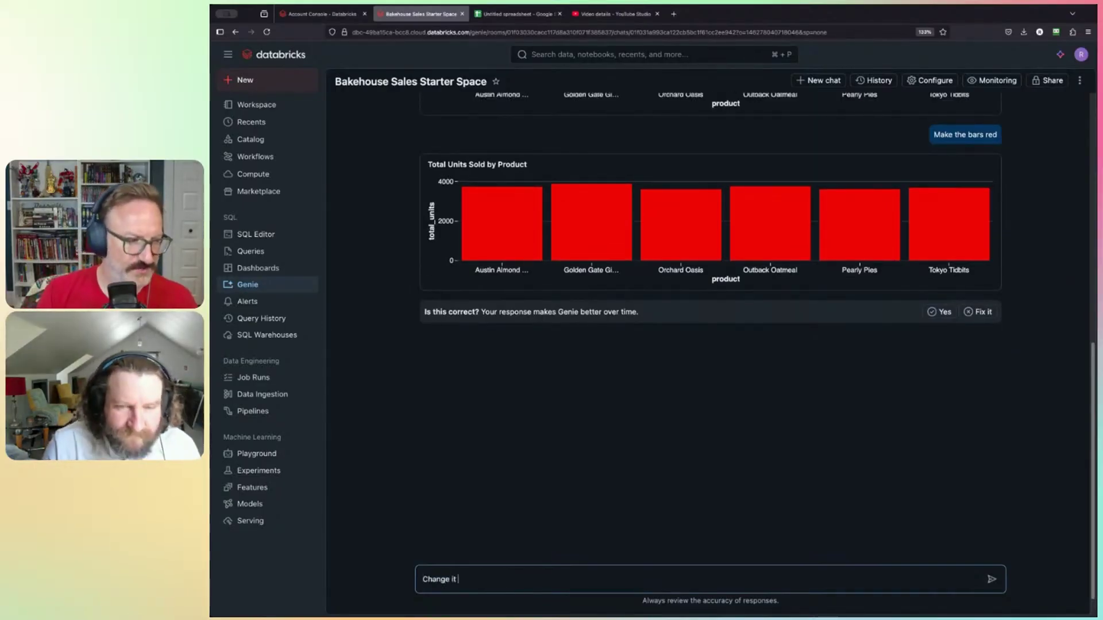
pyautogui.write('to a line ch')
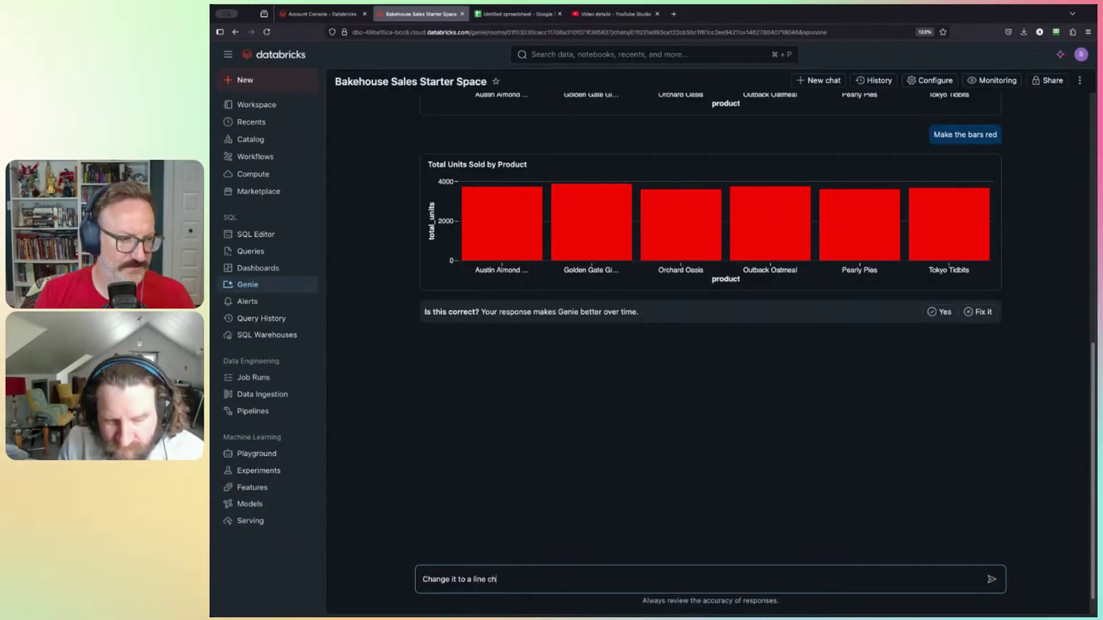
pyautogui.write('art')
pyautogui.press('Return')
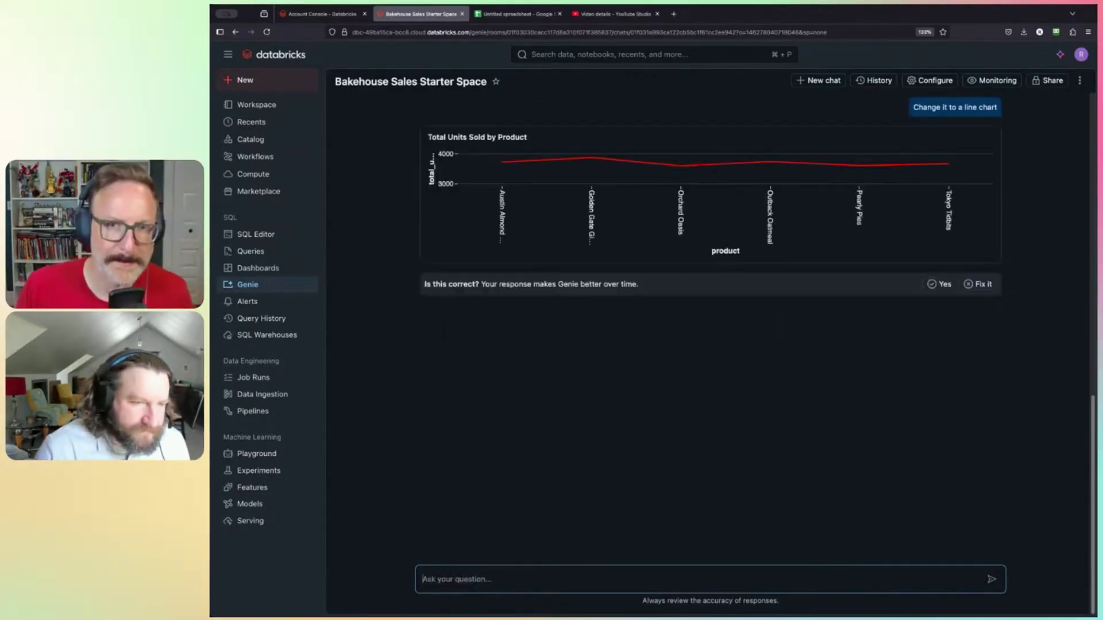
# - Begin a new Genie prompt with the words "Brainstorm reasons", removing the unfinished words after them
pyautogui.scroll(5, 642, 402)
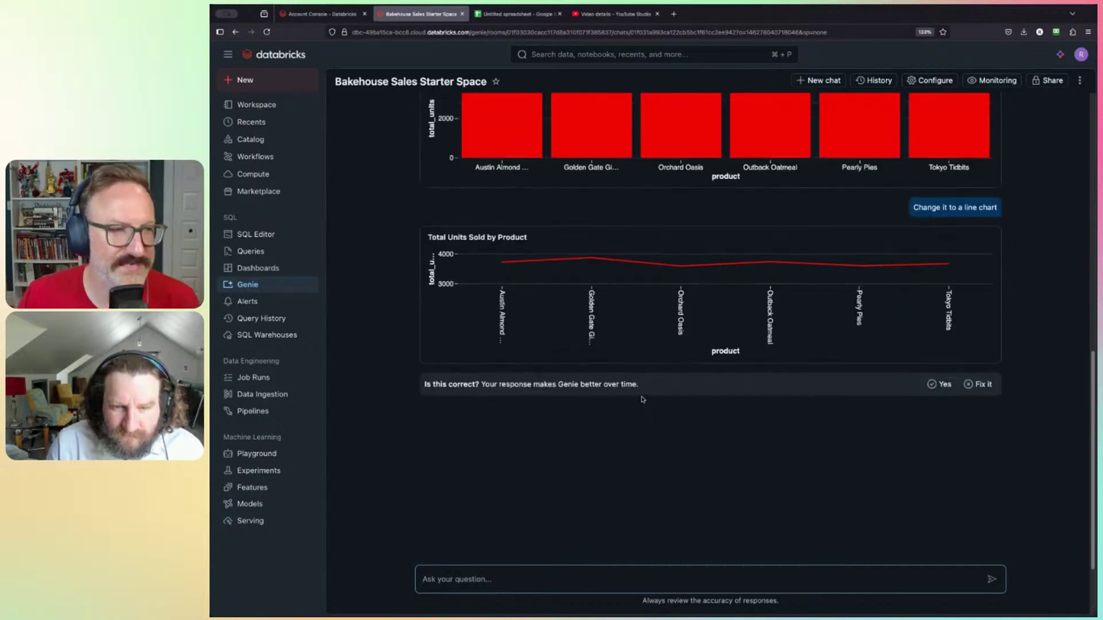
pyautogui.scroll(1, 641, 400)
pyautogui.scroll(1, 636, 441)
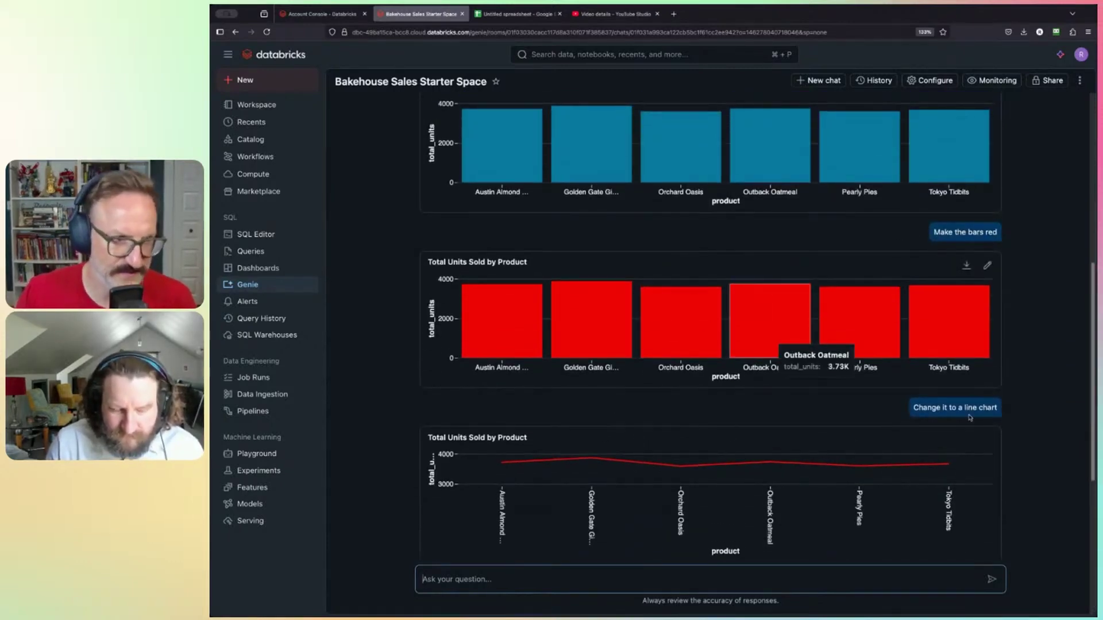
pyautogui.scroll(-3, 1024, 440)
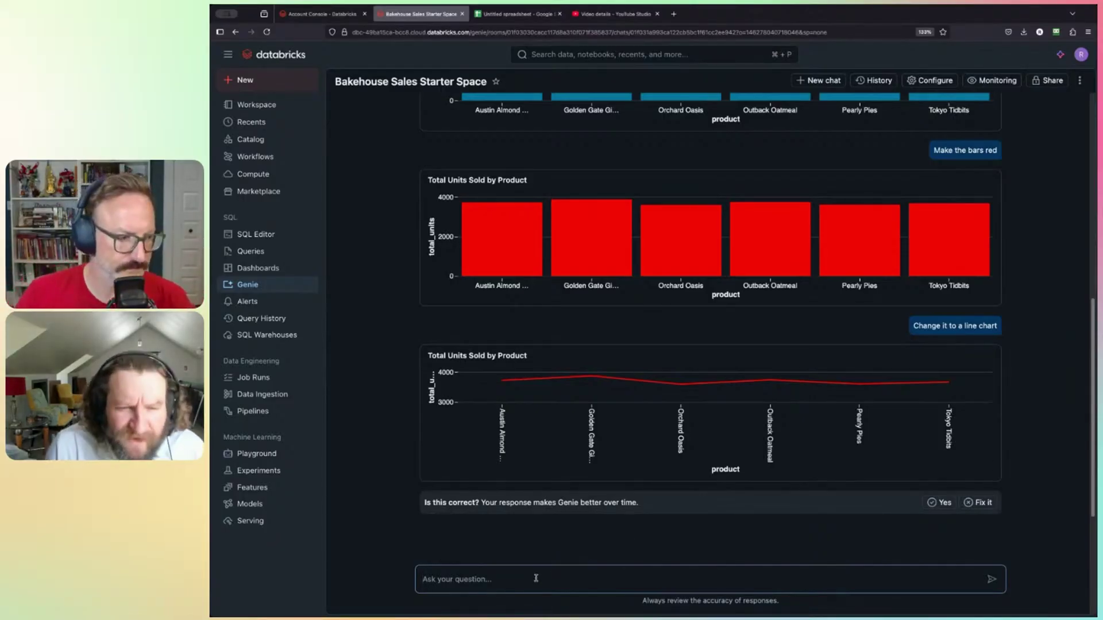
pyautogui.write('Brain')
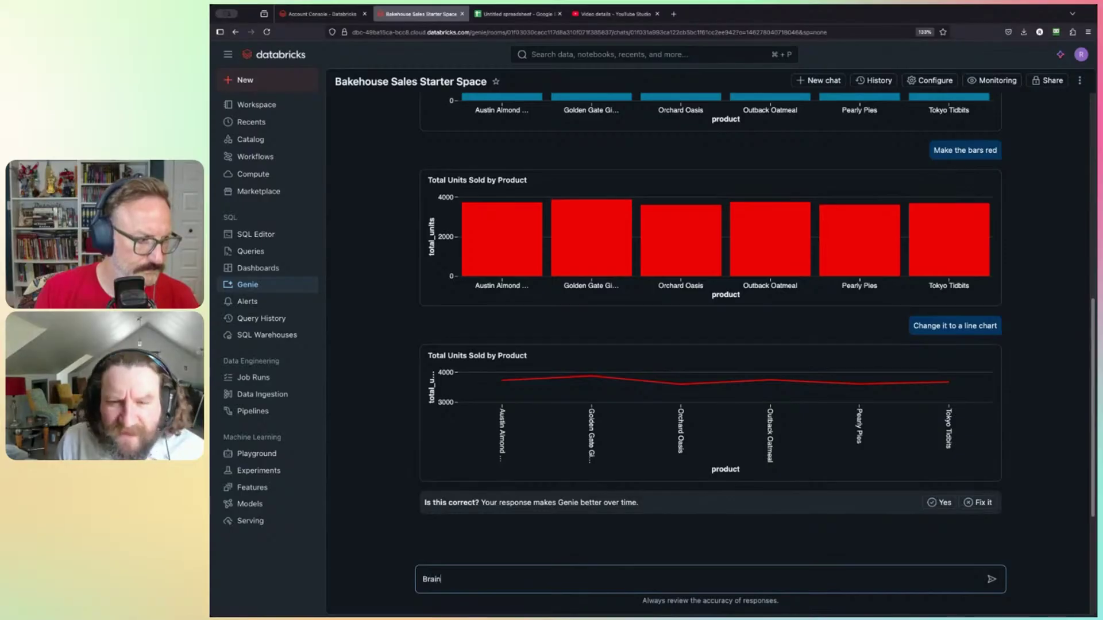
pyautogui.write('storm reasons that austi')
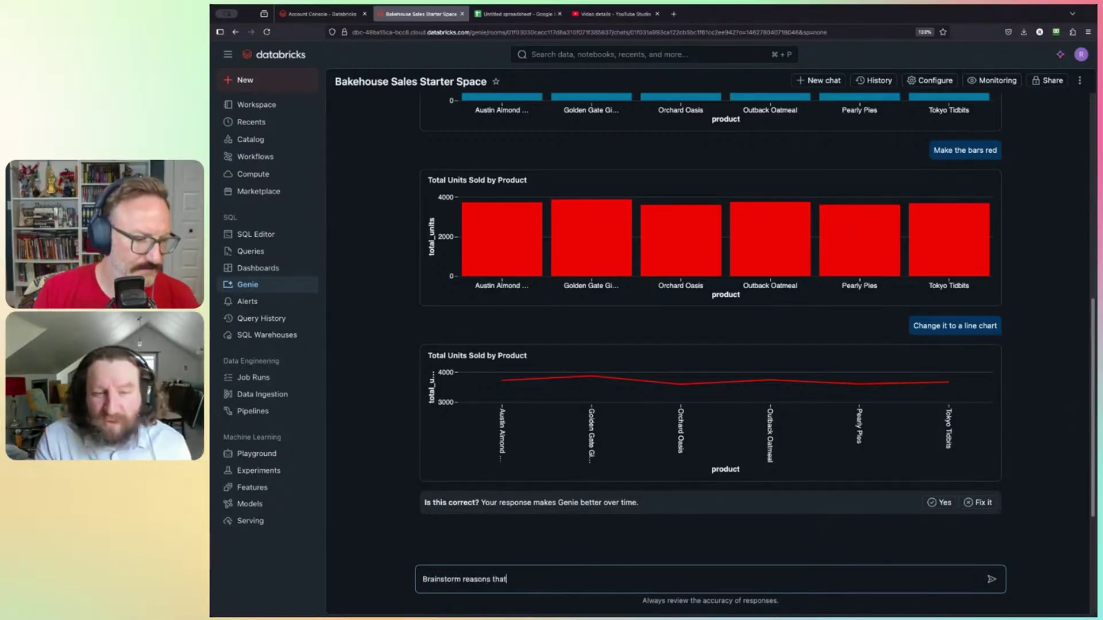
pyautogui.press('BackSpace')
pyautogui.press('BackSpace')
pyautogui.press('BackSpace')
pyautogui.press('BackSpace')
pyautogui.press('BackSpace')
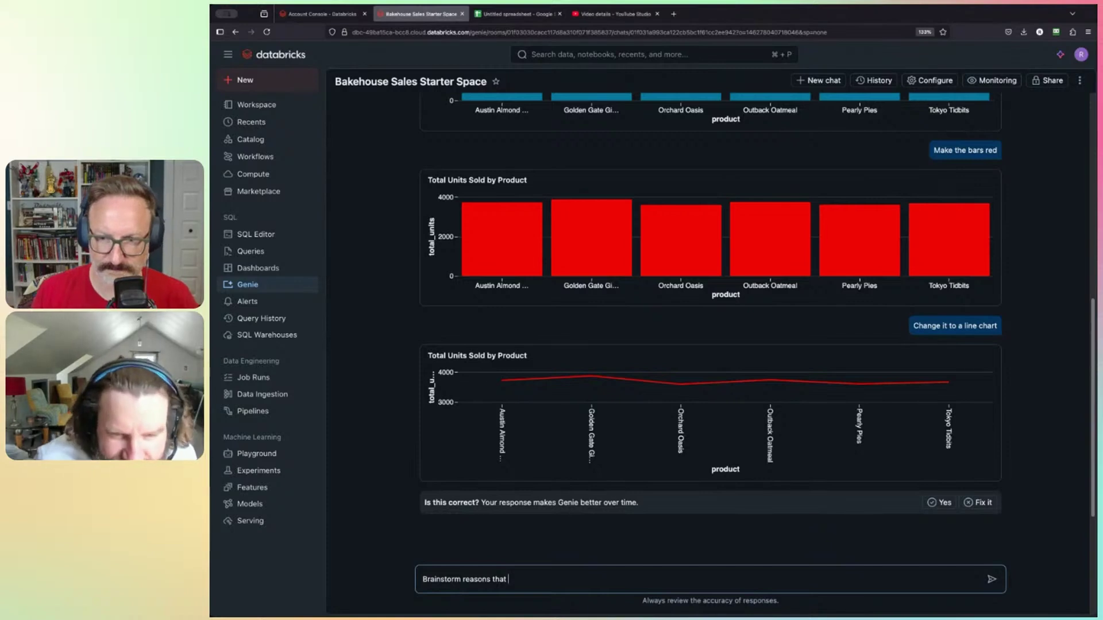
pyautogui.press('BackSpace')
pyautogui.press('BackSpace')
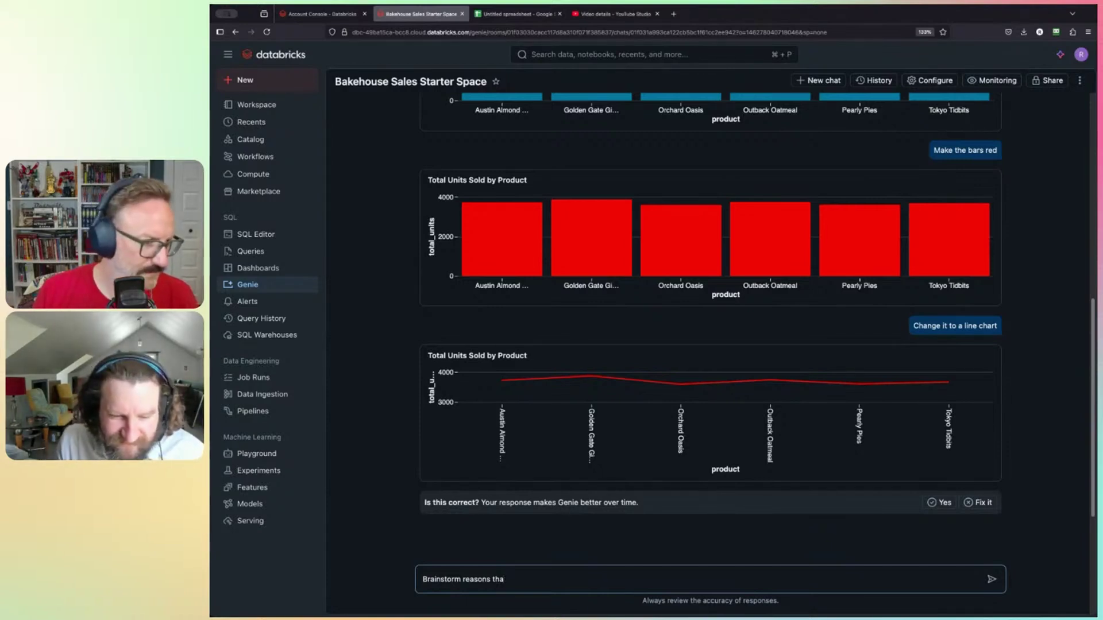
pyautogui.press('BackSpace')
pyautogui.press('BackSpace')
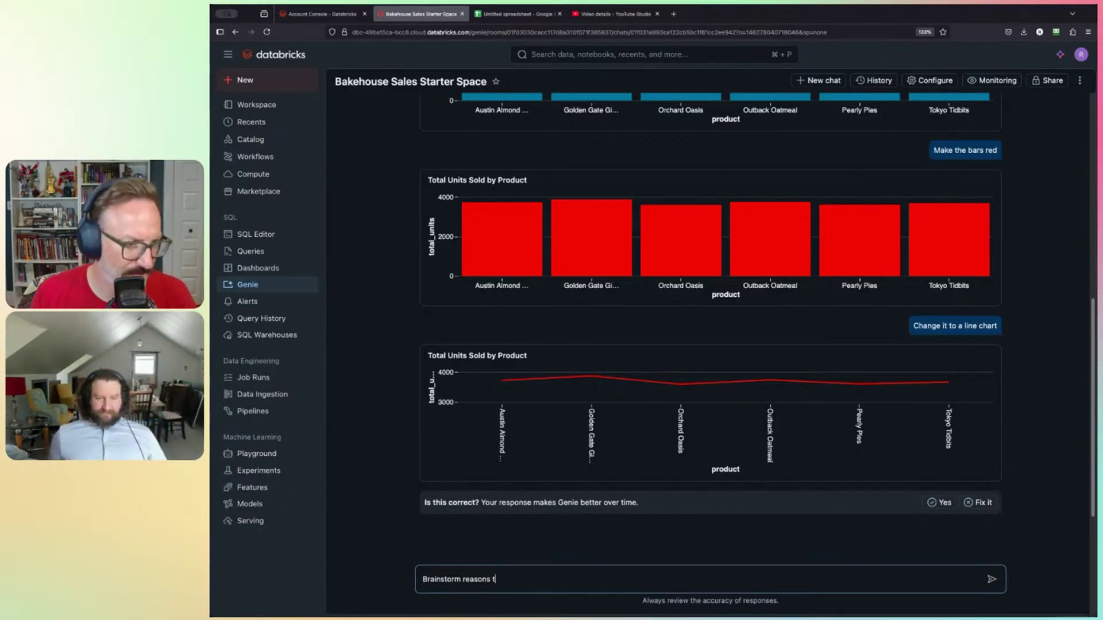
pyautogui.press('BackSpace')
# - Complete the brainstorming prompt with "golden gate giner might be our top product" and submit it
pyautogui.scroll(1, 711, 298)
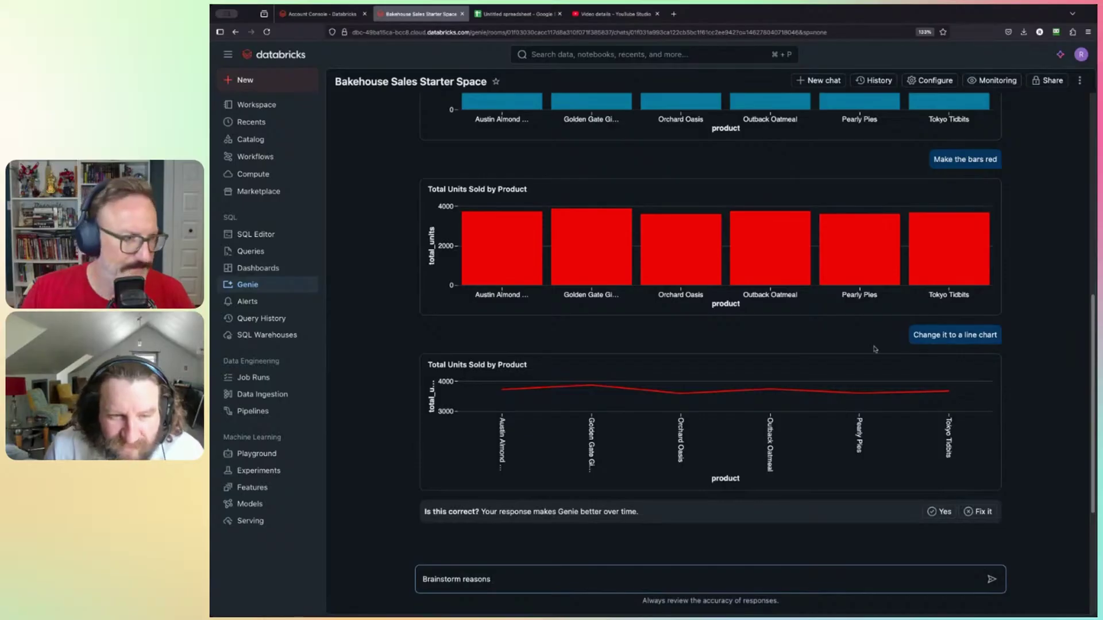
pyautogui.scroll(6, 805, 349)
pyautogui.scroll(-3, 791, 352)
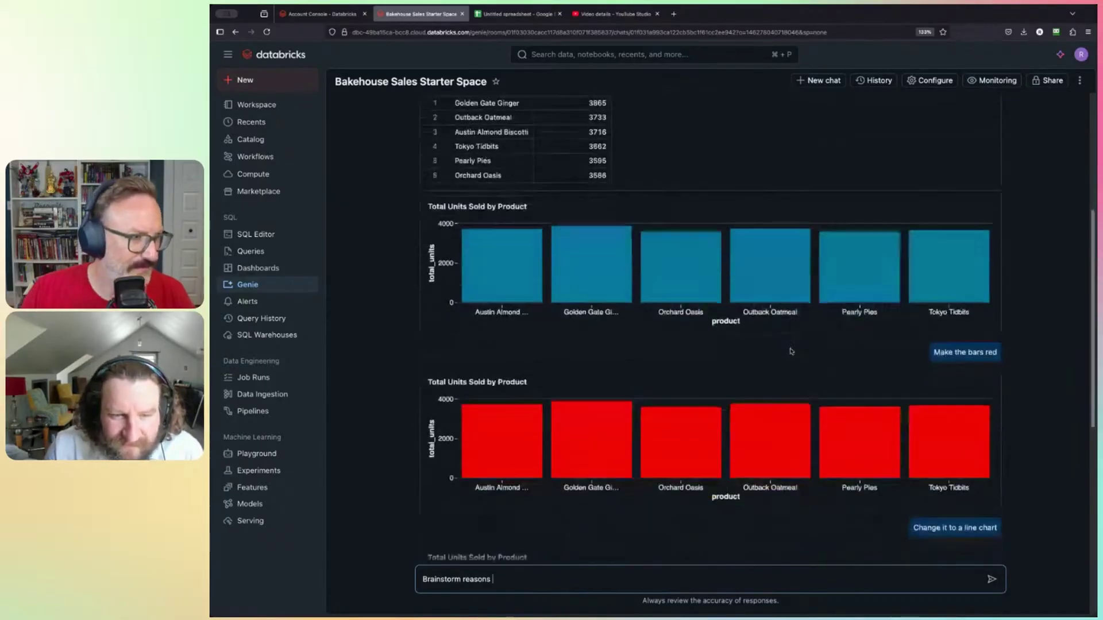
pyautogui.scroll(-4, 791, 352)
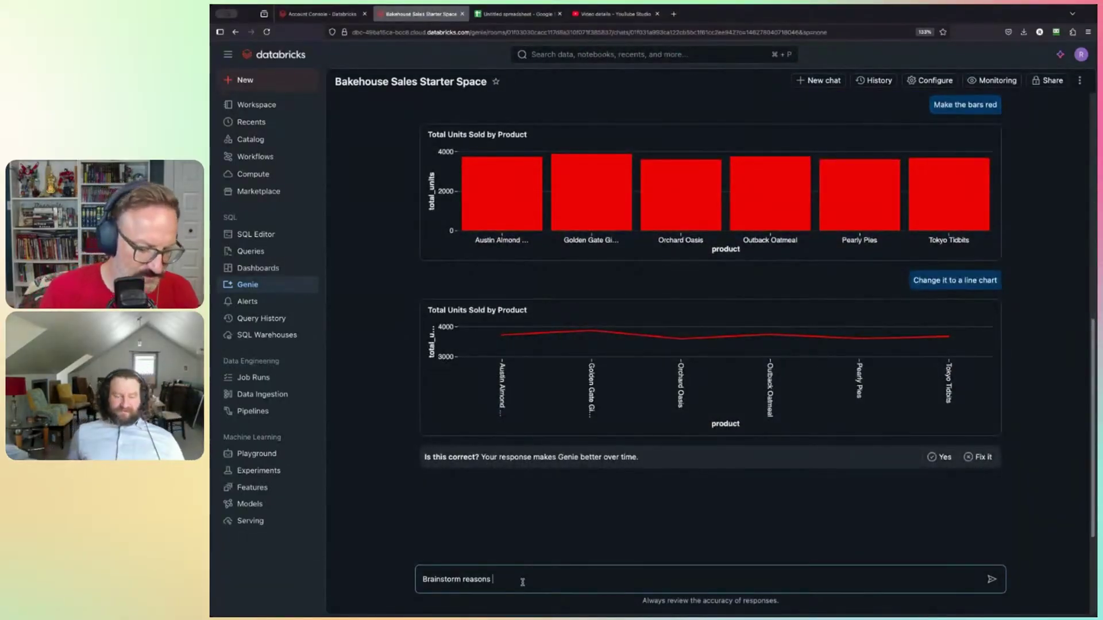
pyautogui.write('golden gate gin')
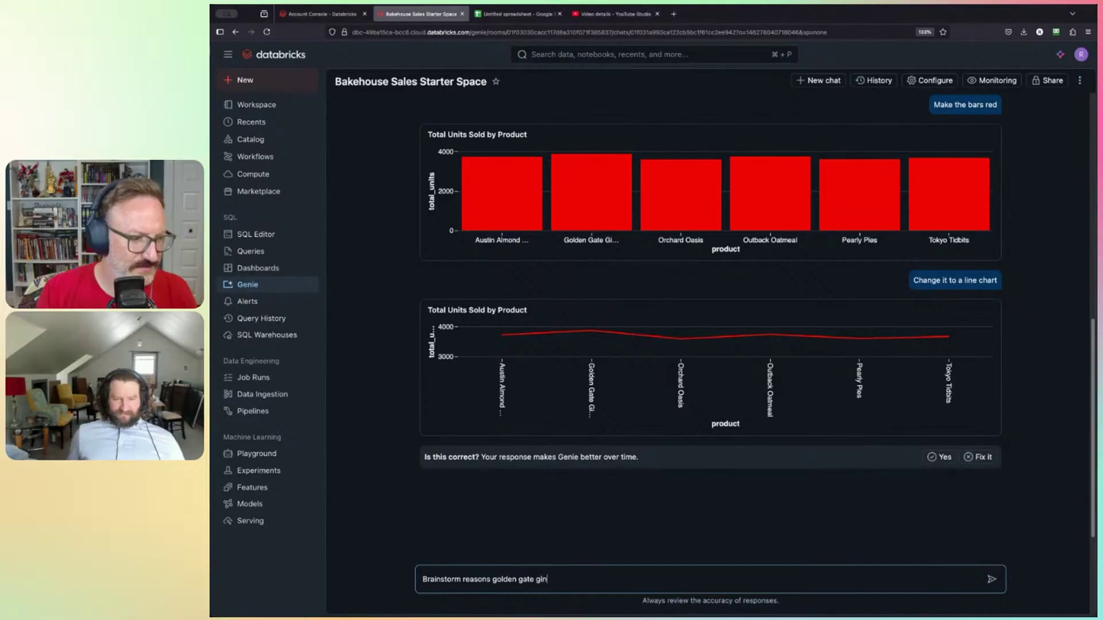
pyautogui.write('er might be our ')
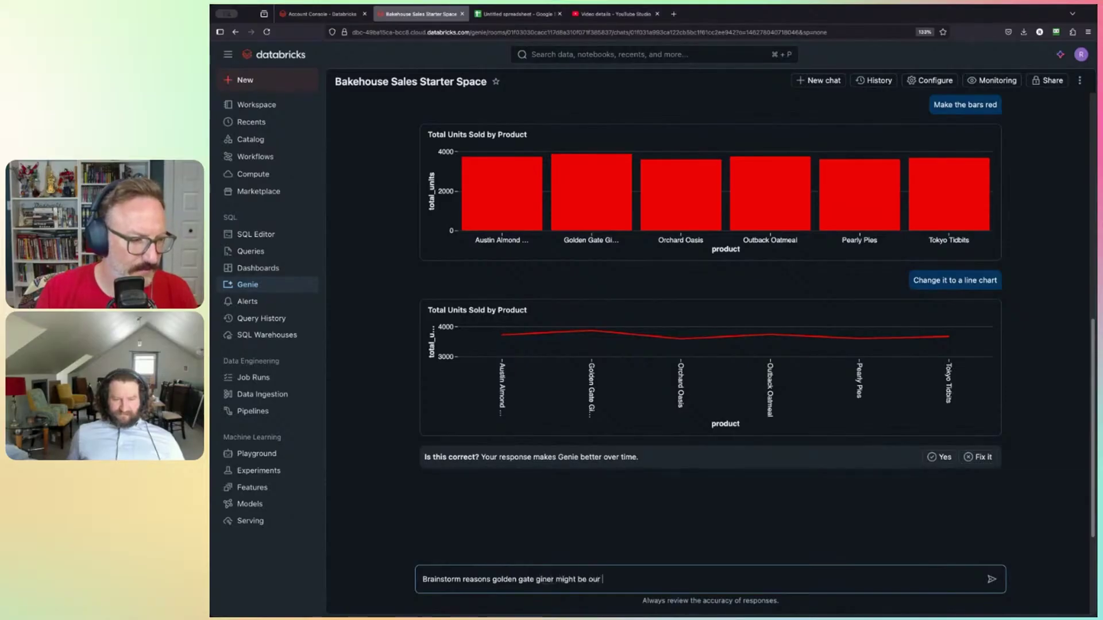
pyautogui.write('top product')
pyautogui.press('Return')
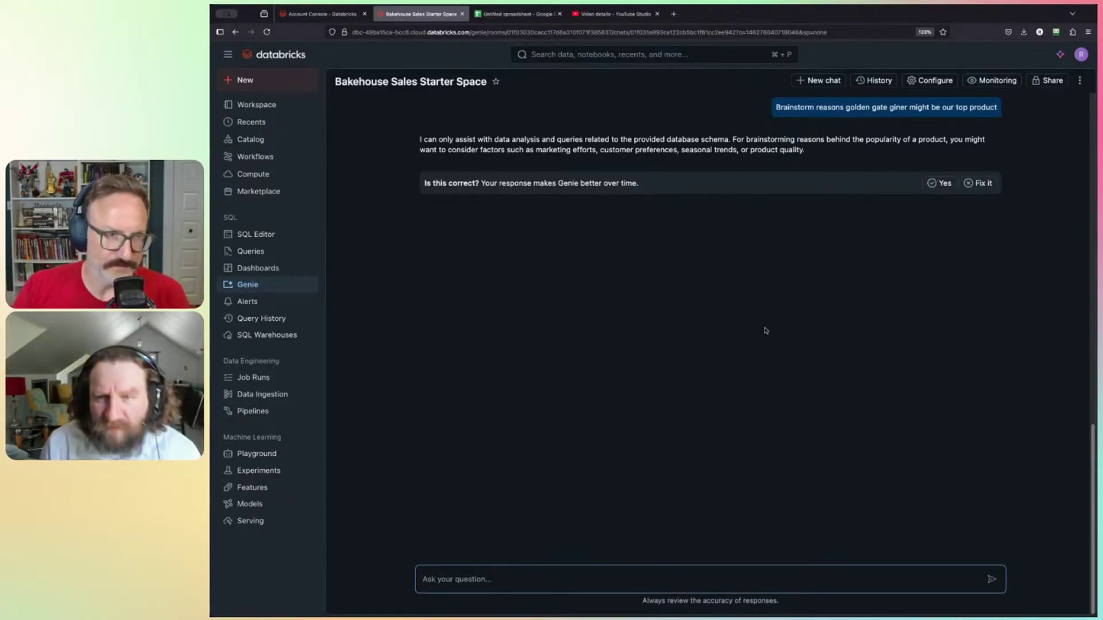
# - Review the Genie conversation, examining the product units table, the blue and red bar charts, the line chart and the brainstorming reply
pyautogui.scroll(3, 779, 338)
pyautogui.scroll(10, 779, 339)
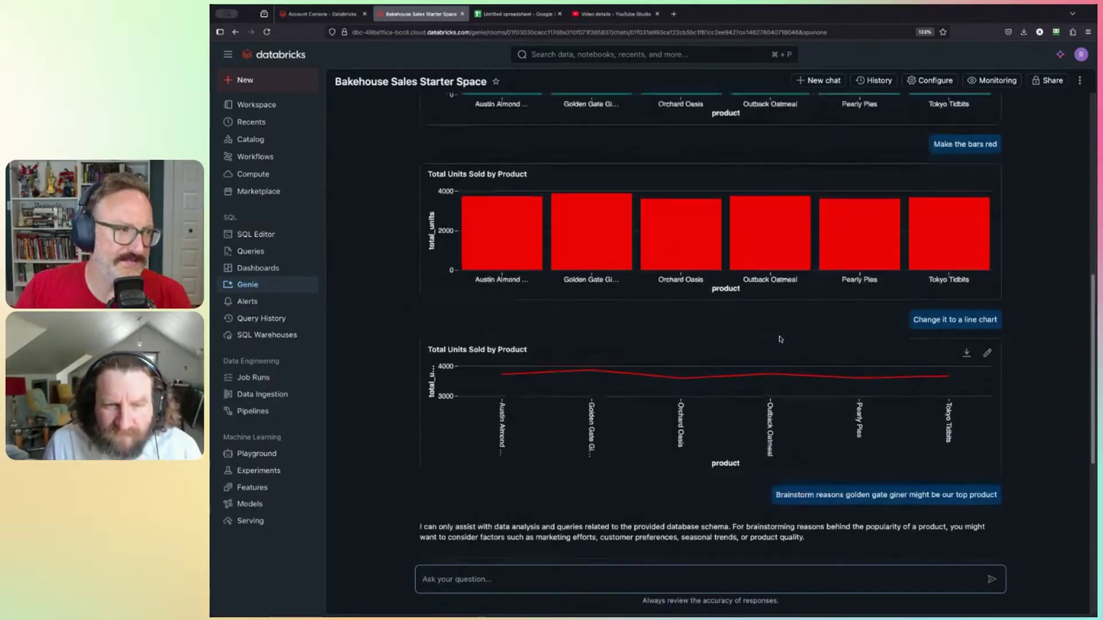
pyautogui.scroll(2, 780, 339)
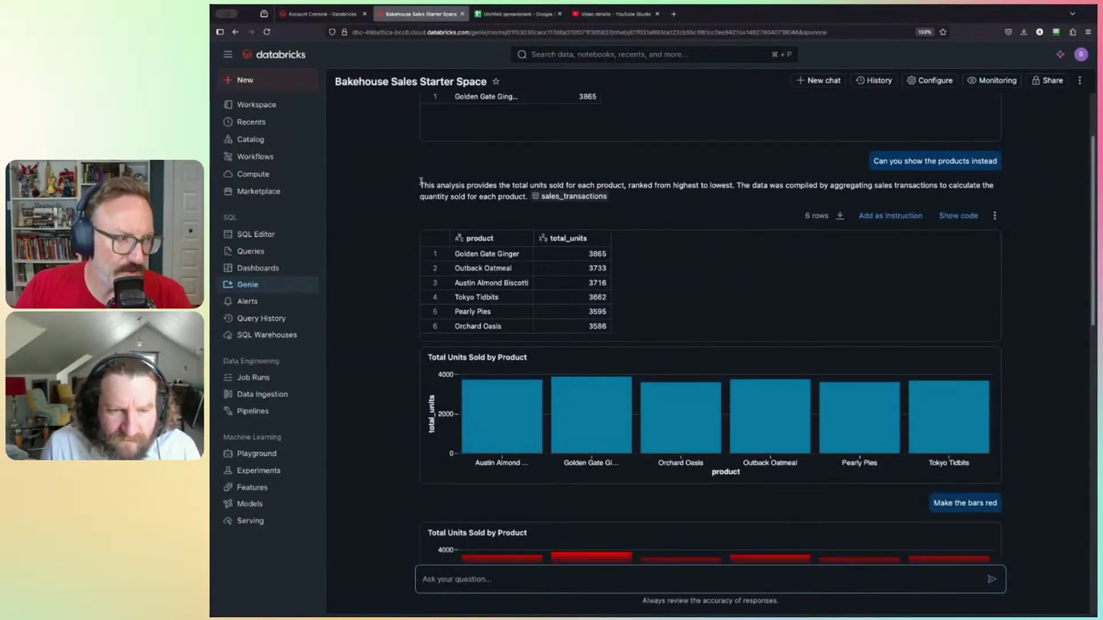
pyautogui.scroll(-1, 658, 205)
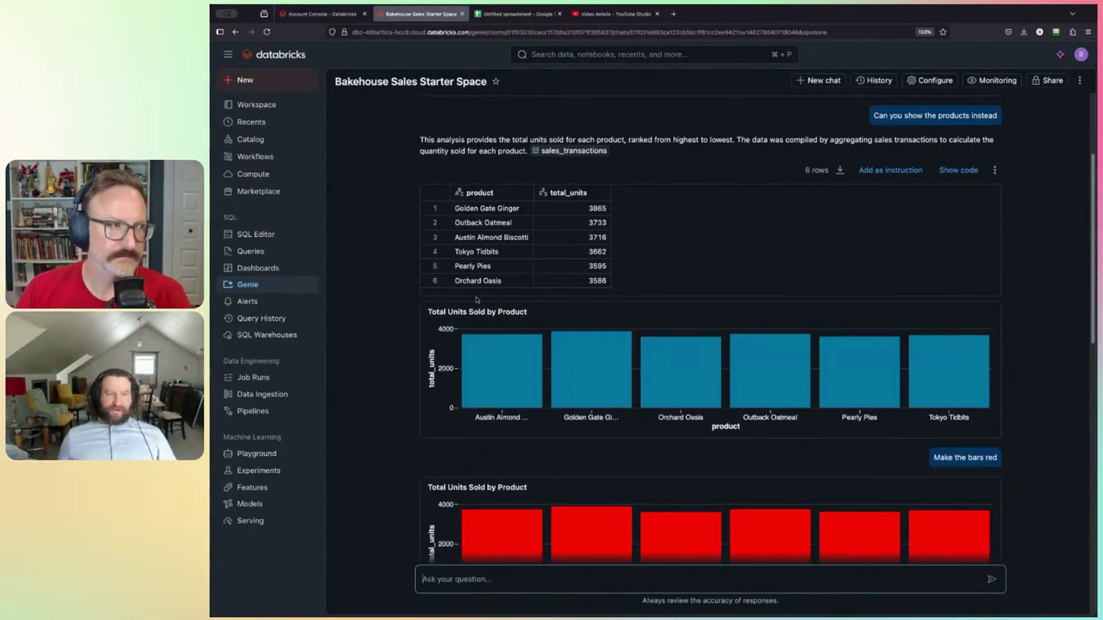
pyautogui.scroll(-15, 606, 273)
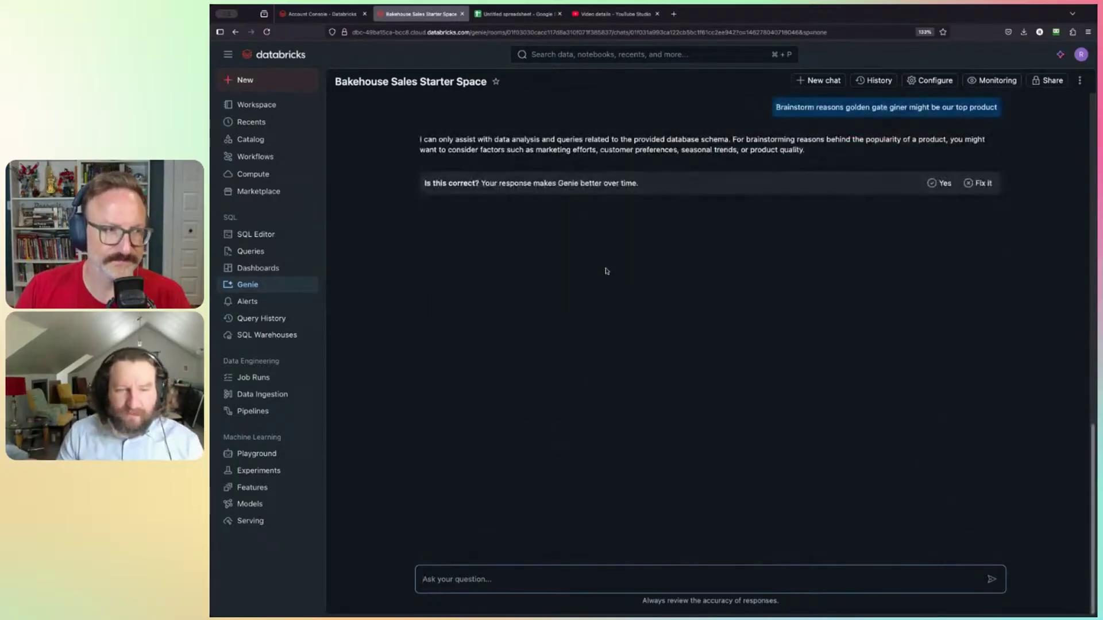
pyautogui.scroll(2, 606, 271)
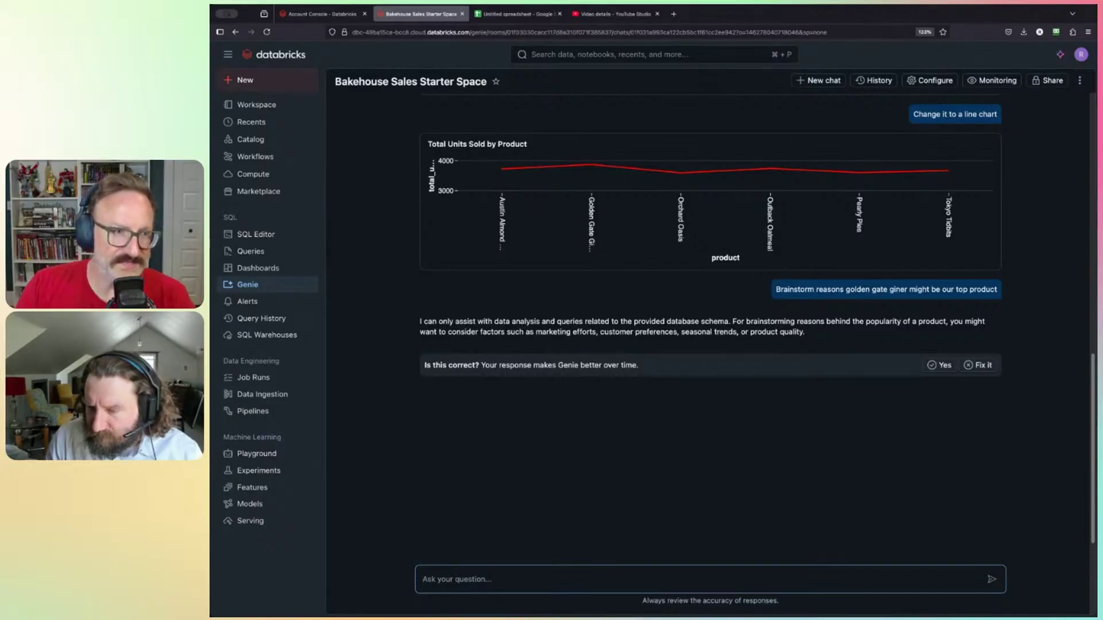
pyautogui.scroll(1, 956, 198)
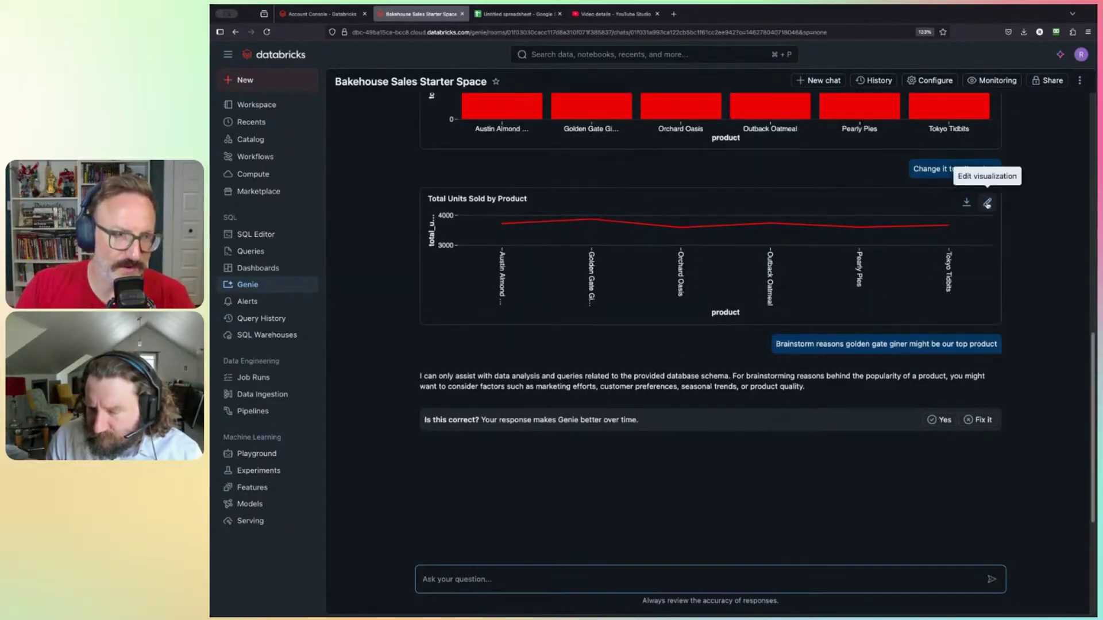
pyautogui.scroll(5, 931, 241)
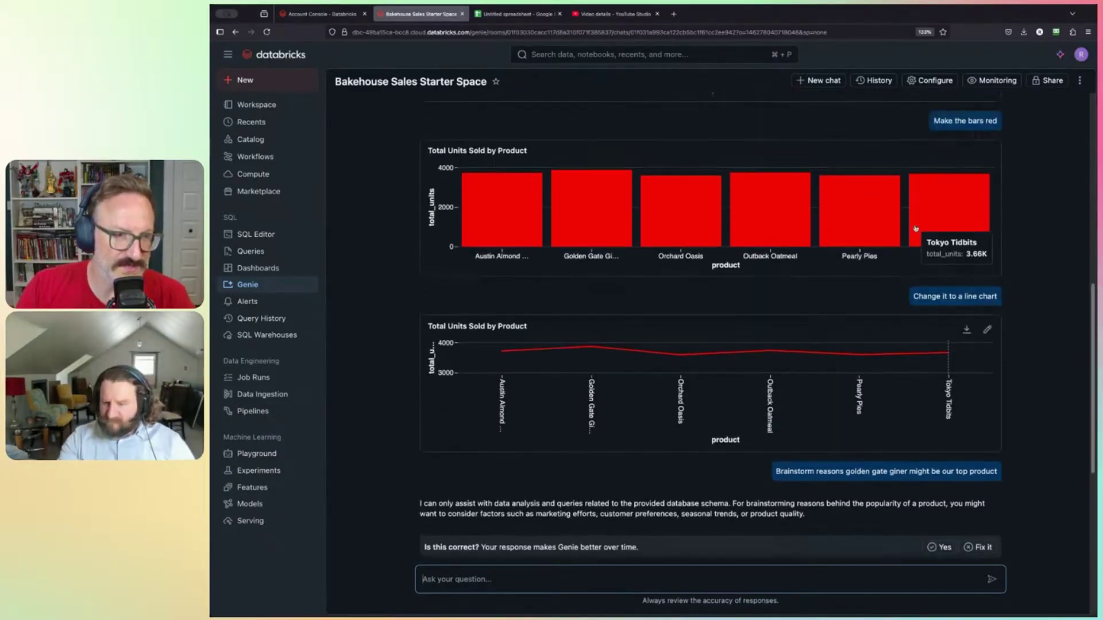
pyautogui.scroll(3, 951, 231)
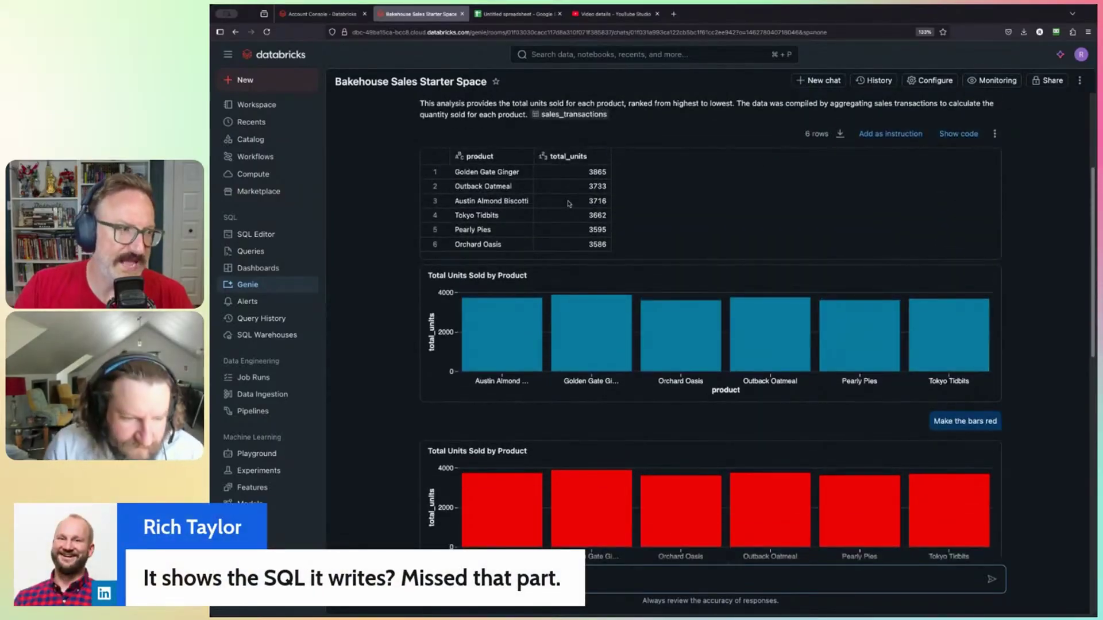
# - Show the generated SQL code for the "Can you show the products instead" answer and read the query above its results table
pyautogui.scroll(-1, 568, 204)
pyautogui.scroll(-3, 569, 203)
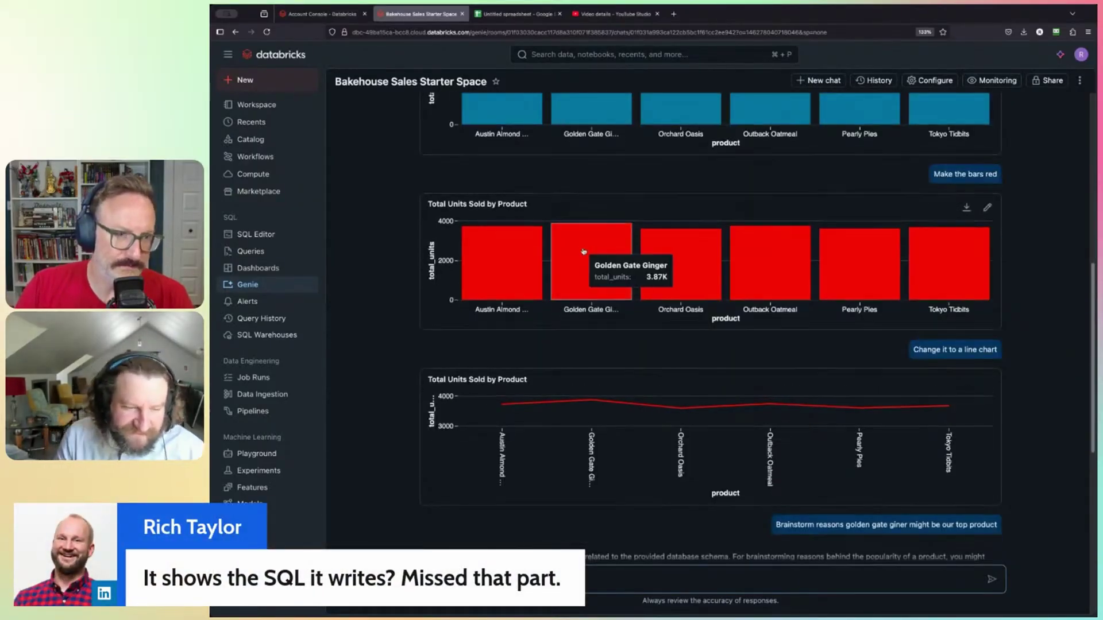
pyautogui.scroll(-1, 680, 275)
pyautogui.scroll(-2, 681, 276)
pyautogui.scroll(5, 682, 276)
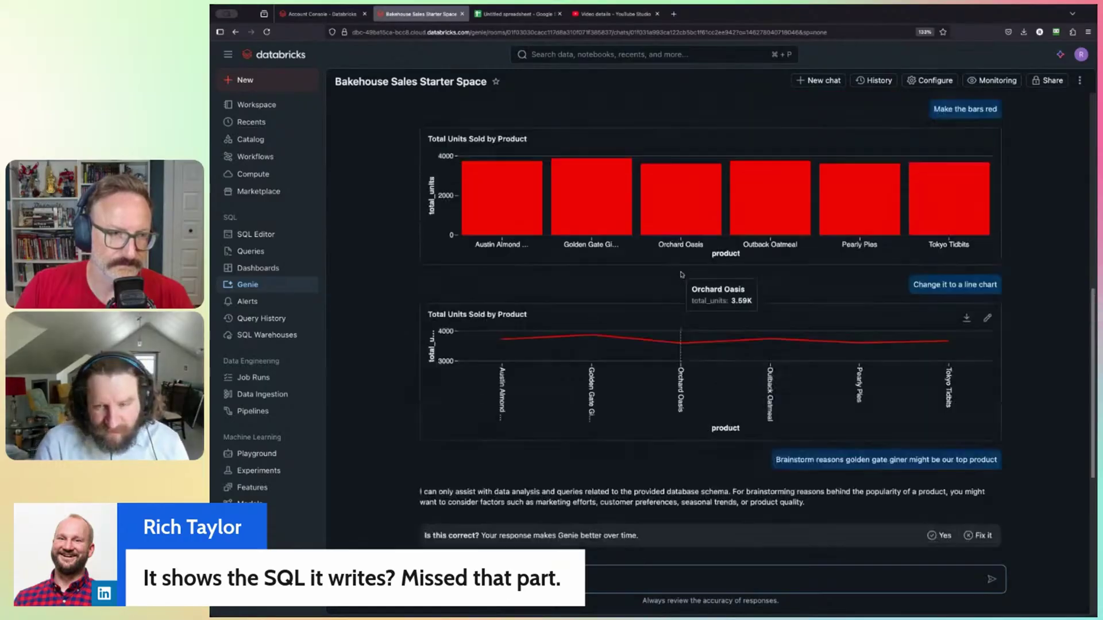
pyautogui.scroll(4, 683, 277)
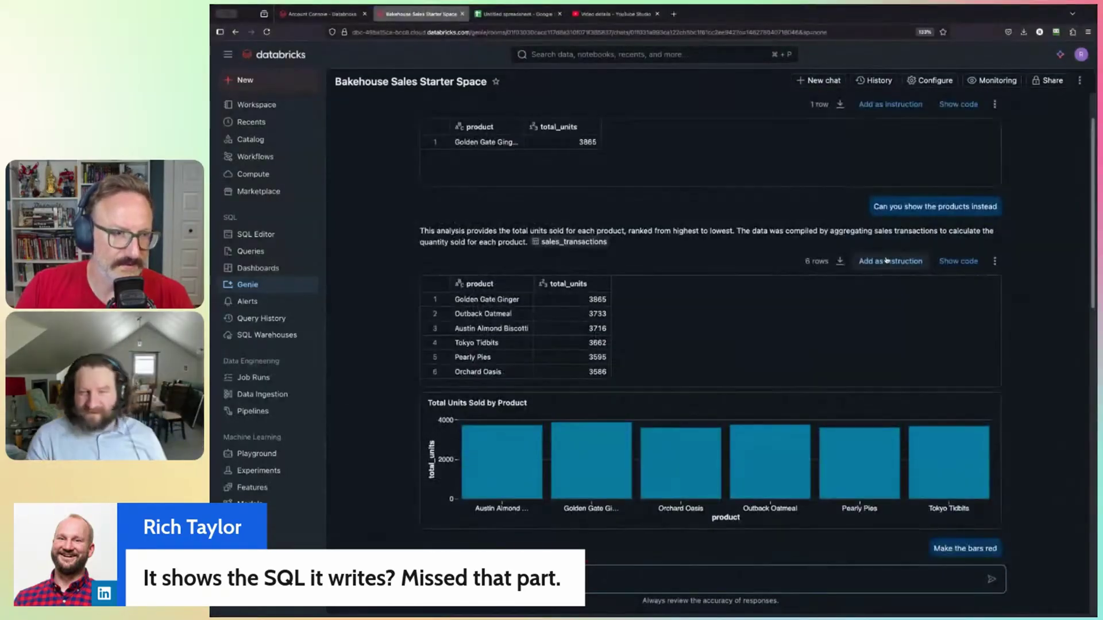
pyautogui.click(962, 265)
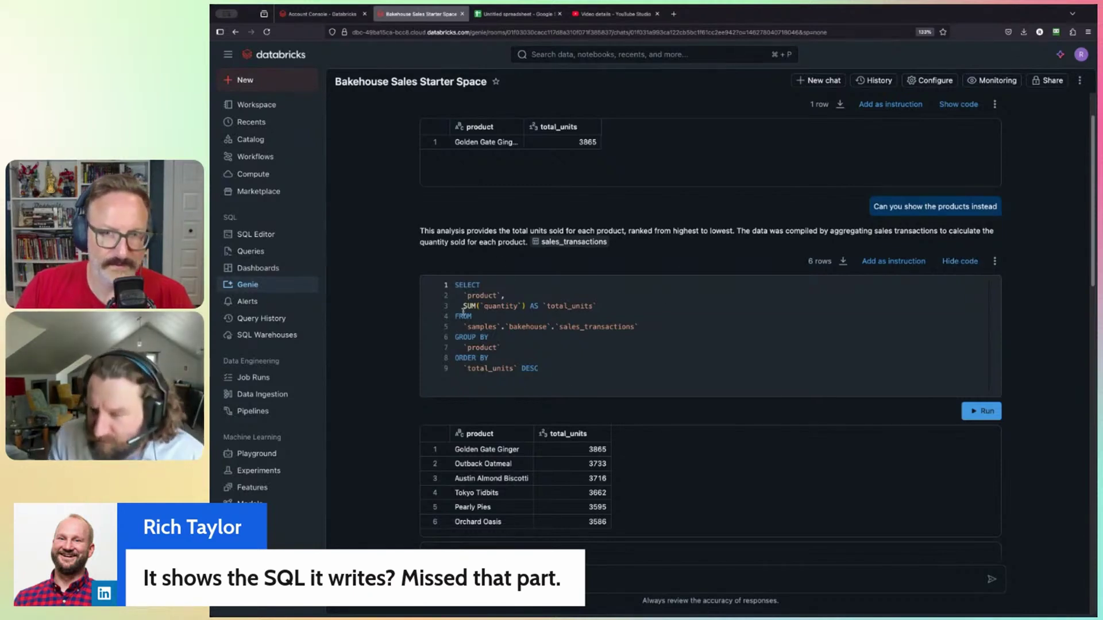
pyautogui.scroll(1, 637, 230)
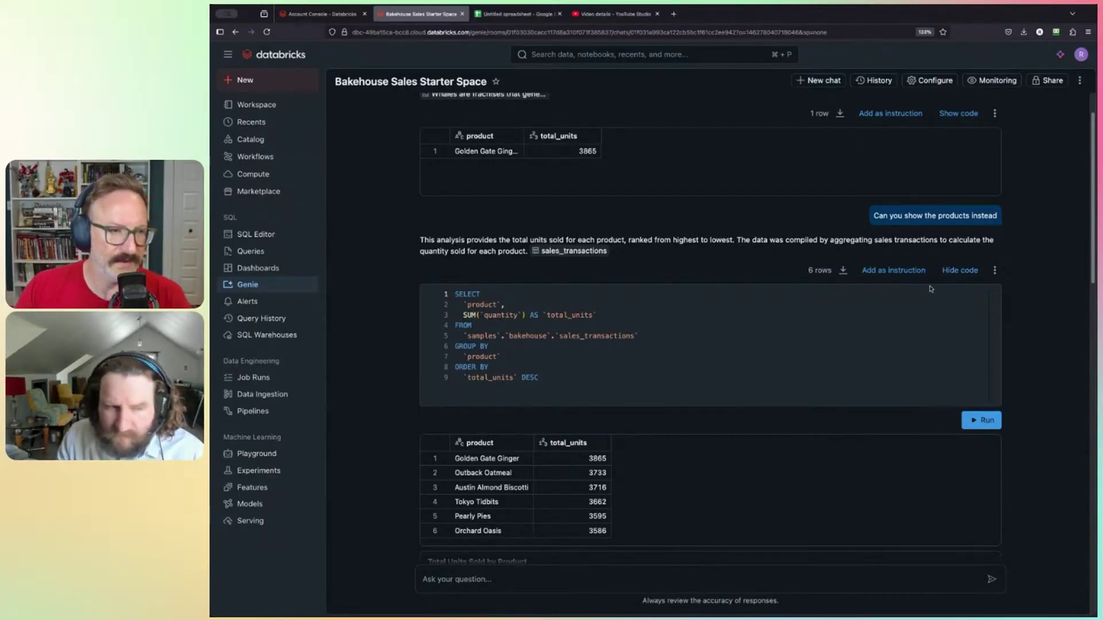
pyautogui.scroll(-3, 926, 291)
pyautogui.scroll(2, 913, 310)
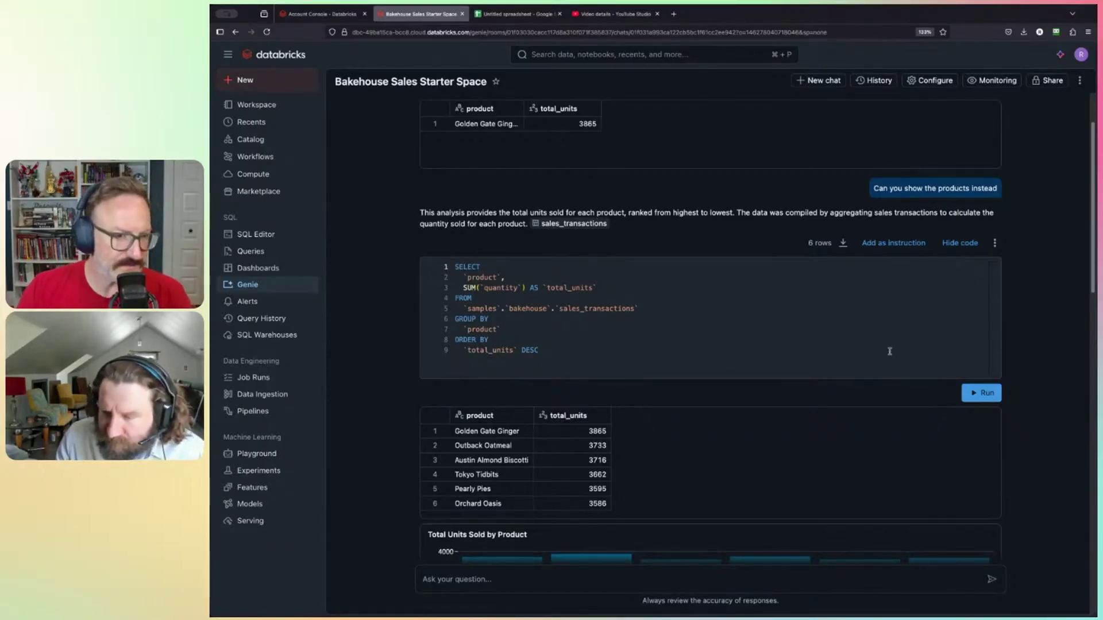
# - Look over the chart variations and the brainstorming reply again, returning to the product query's SQL code
pyautogui.scroll(-6, 1002, 354)
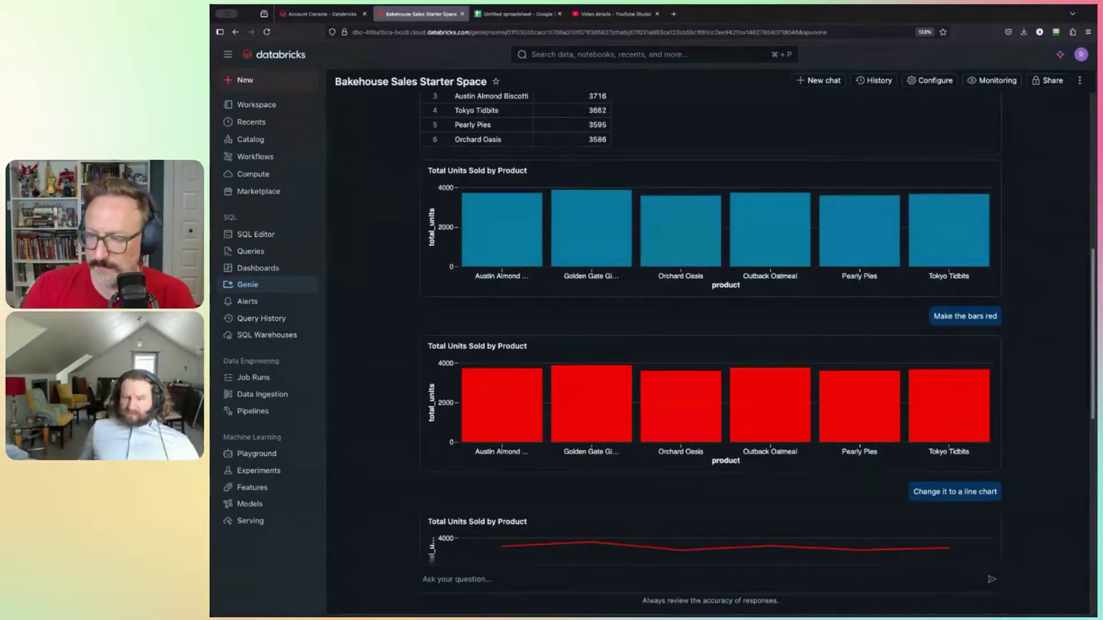
pyautogui.scroll(-10, 781, 436)
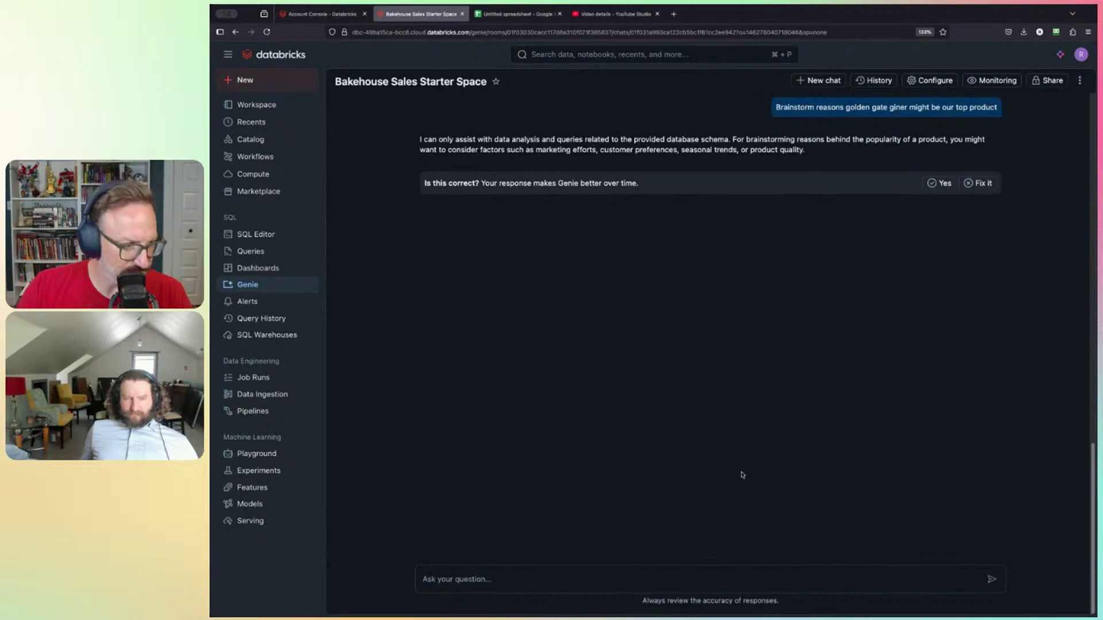
pyautogui.scroll(2, 742, 474)
pyautogui.scroll(-1, 672, 365)
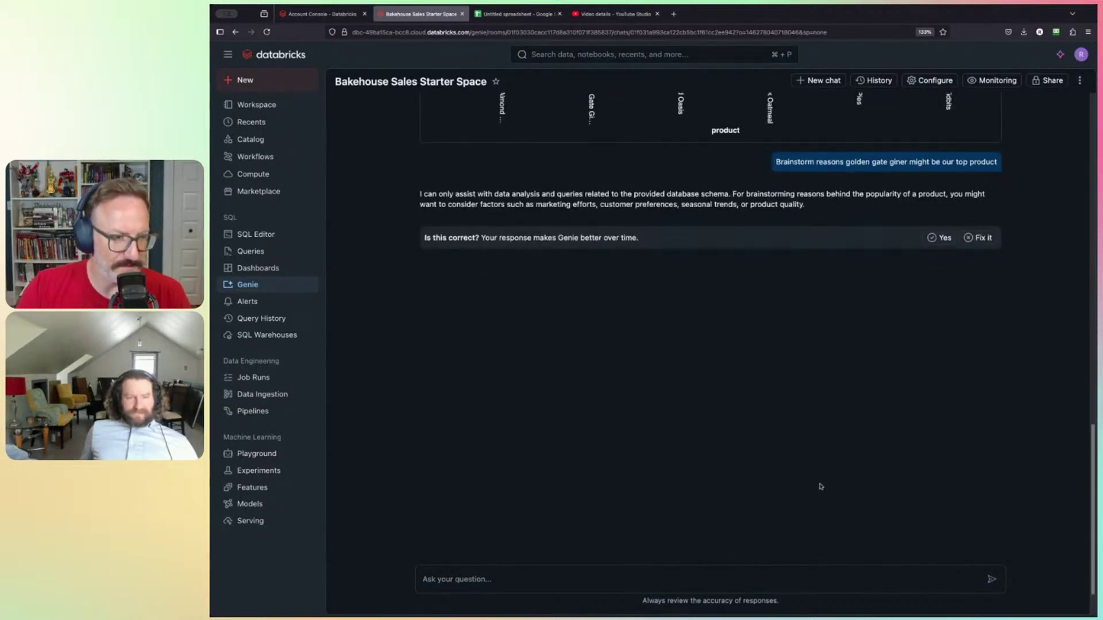
pyautogui.scroll(2, 921, 527)
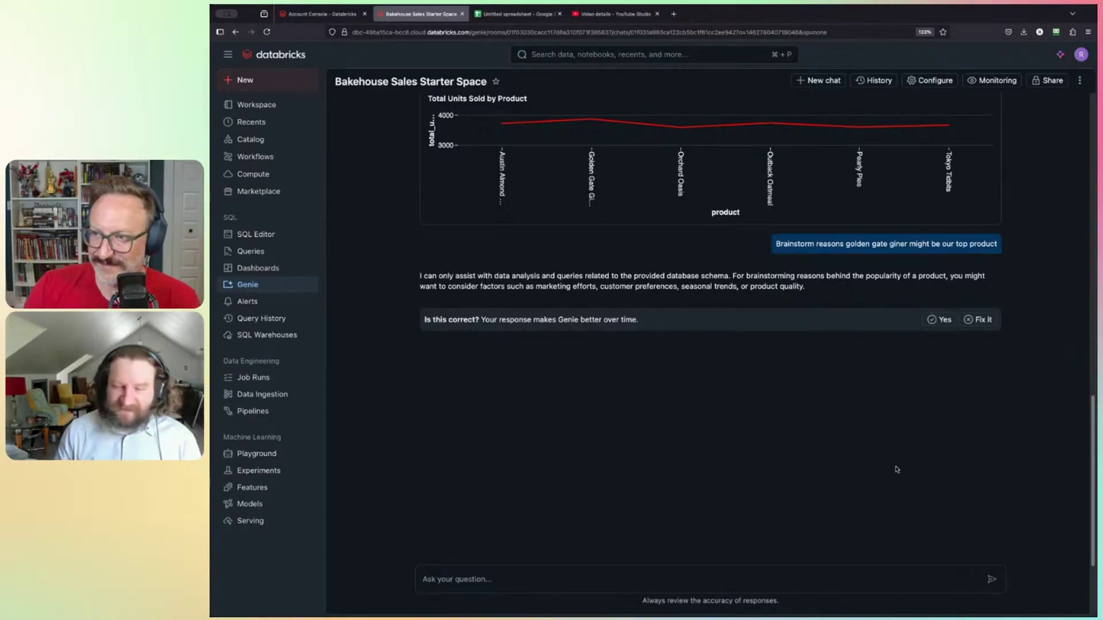
pyautogui.scroll(3, 797, 443)
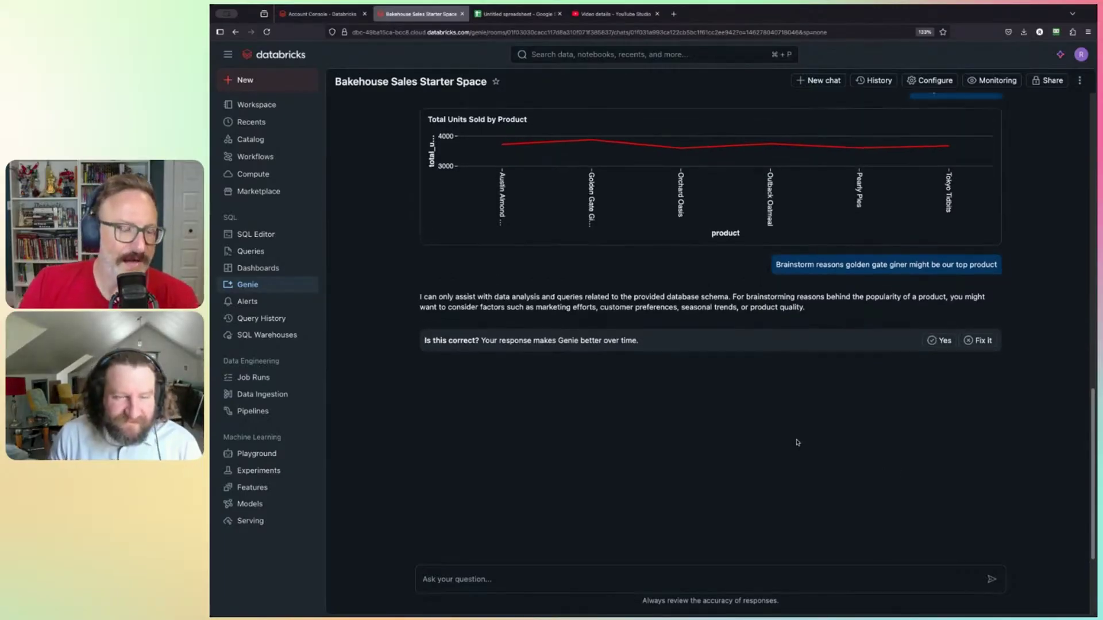
pyautogui.scroll(3, 797, 442)
pyautogui.scroll(4, 798, 443)
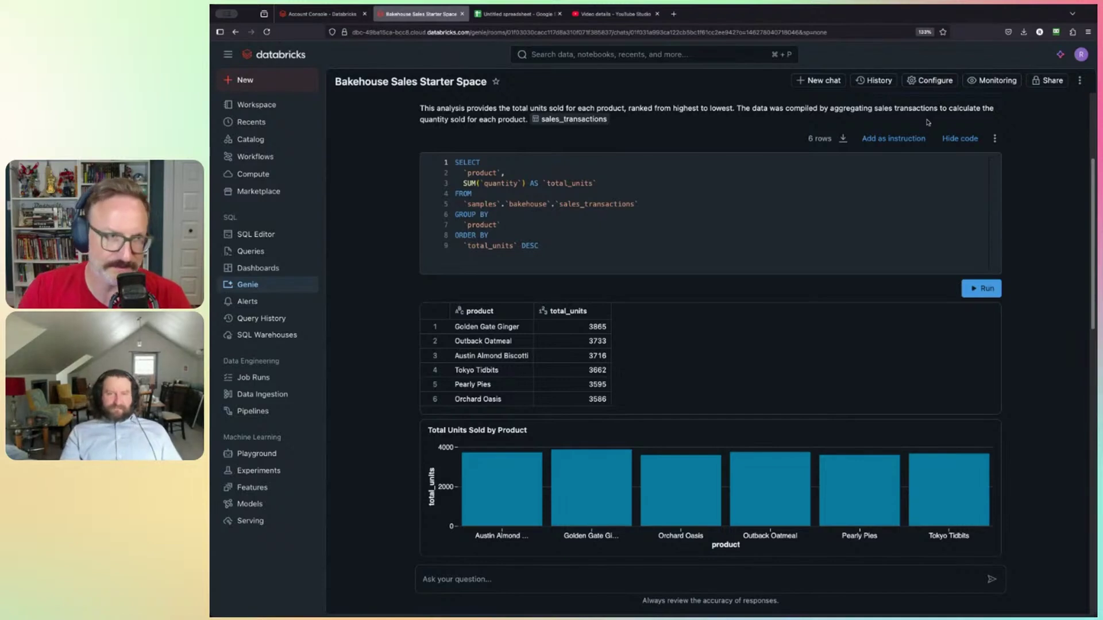
# - Open the space's configuration, inspect its linked data tables and the asset selection for adding more, and close the selection without adding any
pyautogui.click(935, 80)
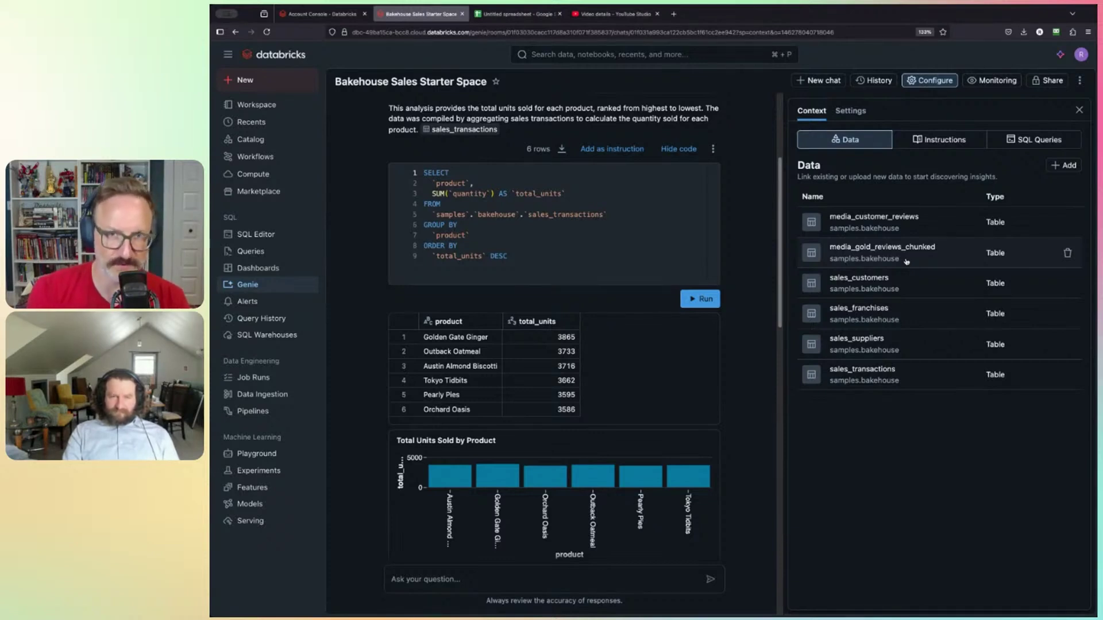
pyautogui.click(1064, 166)
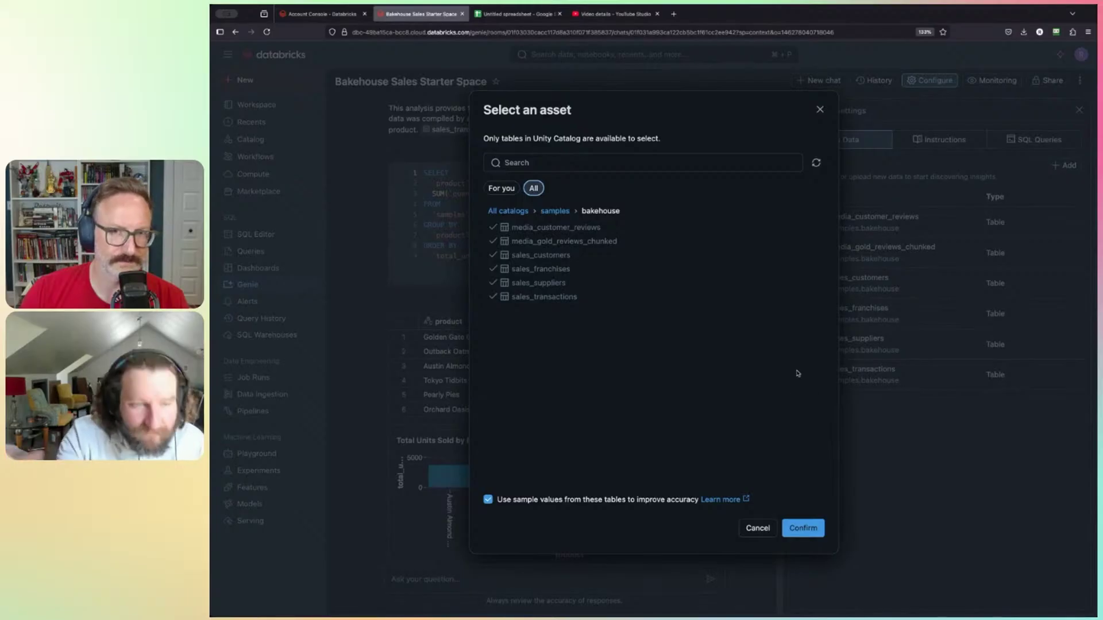
pyautogui.click(821, 111)
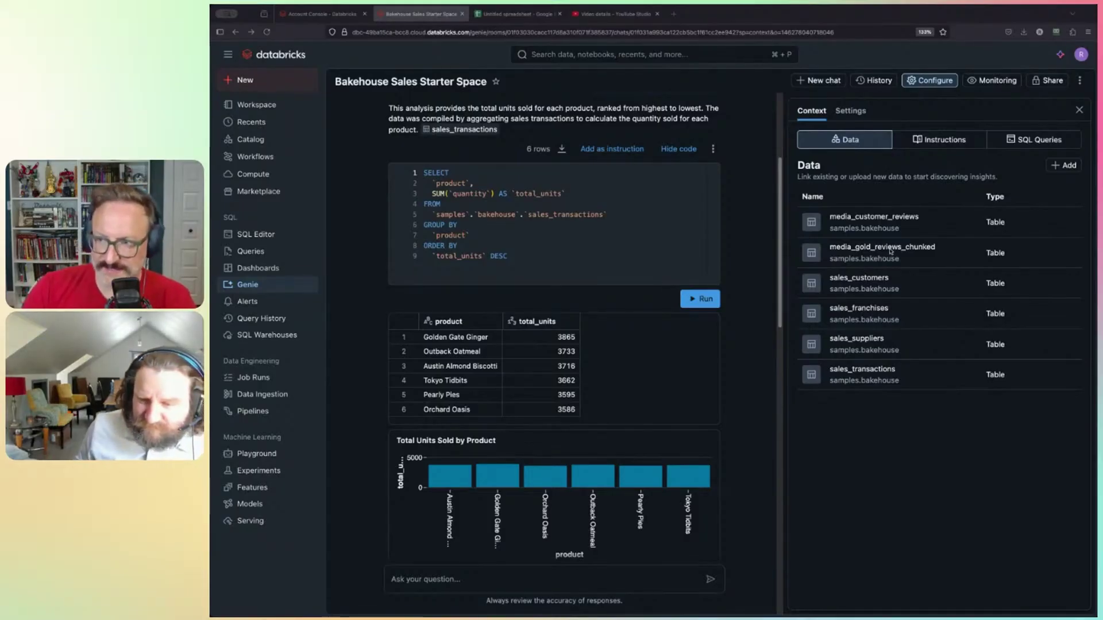
# - View the space's general instructions in a widened pane, highlighting the first-quarter months and placing the cursor in the fiscal year rule
pyautogui.click(938, 139)
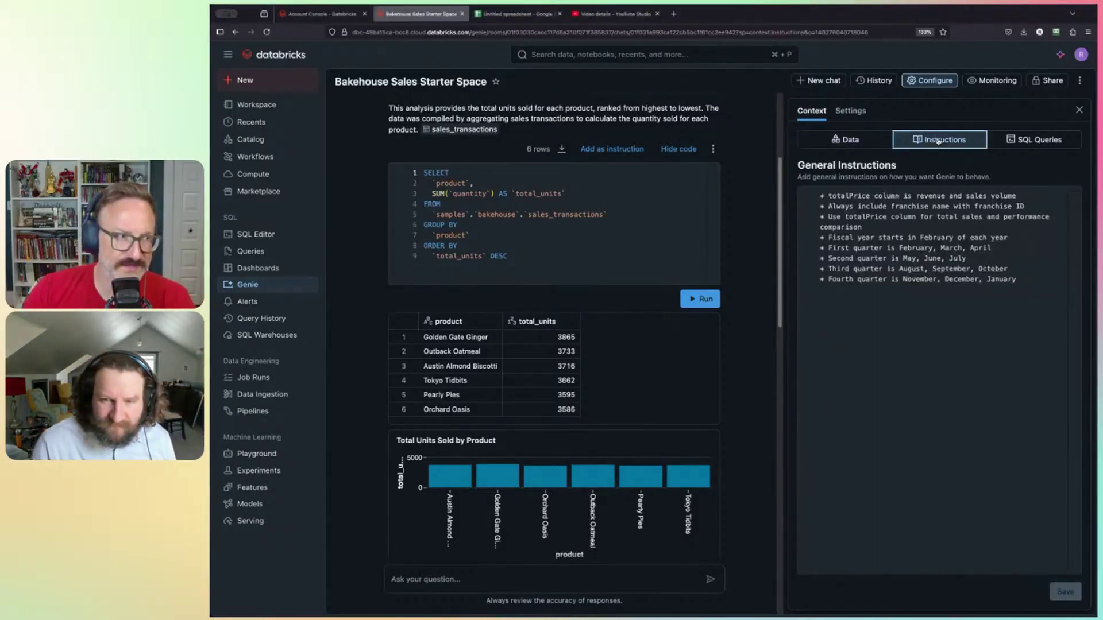
pyautogui.moveTo(788, 165); pyautogui.dragTo(677, 164)
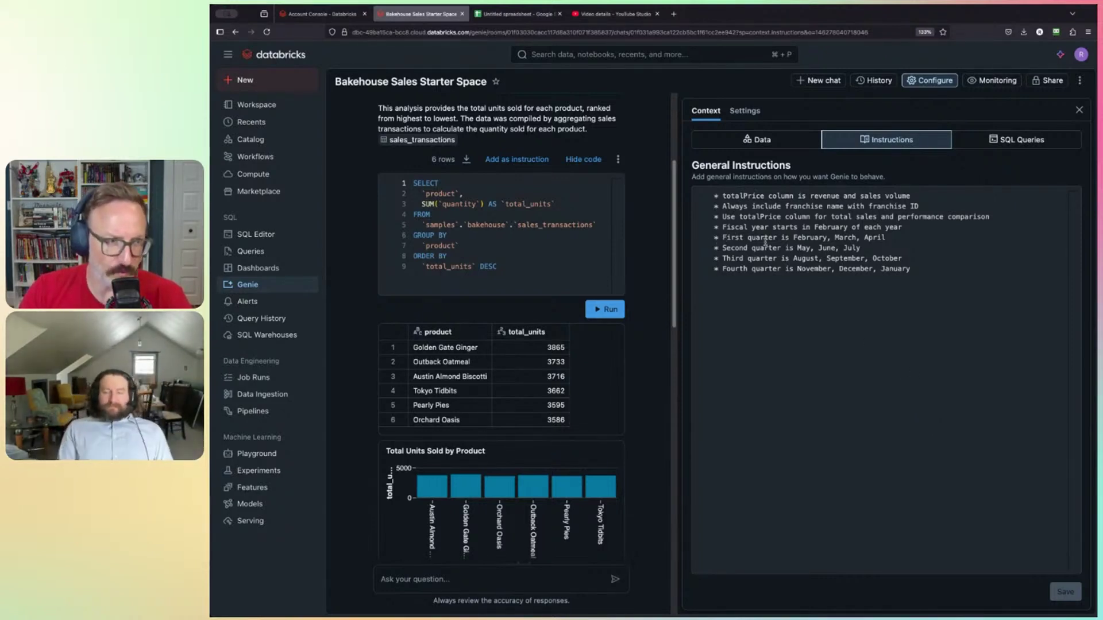
pyautogui.moveTo(792, 237); pyautogui.dragTo(895, 238)
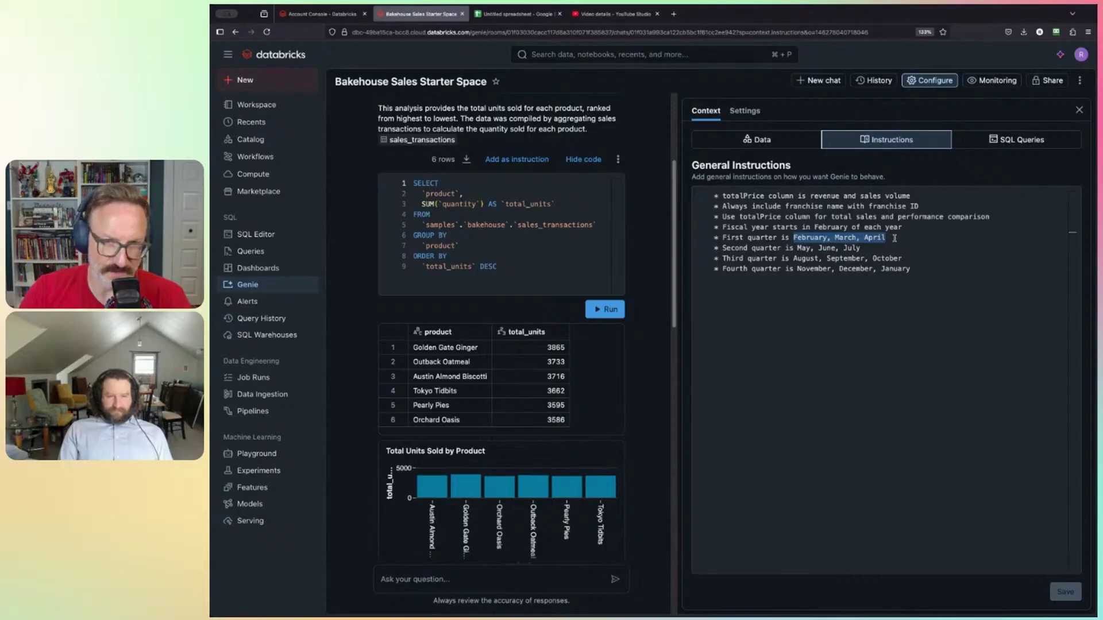
pyautogui.click(902, 248)
pyautogui.click(903, 228)
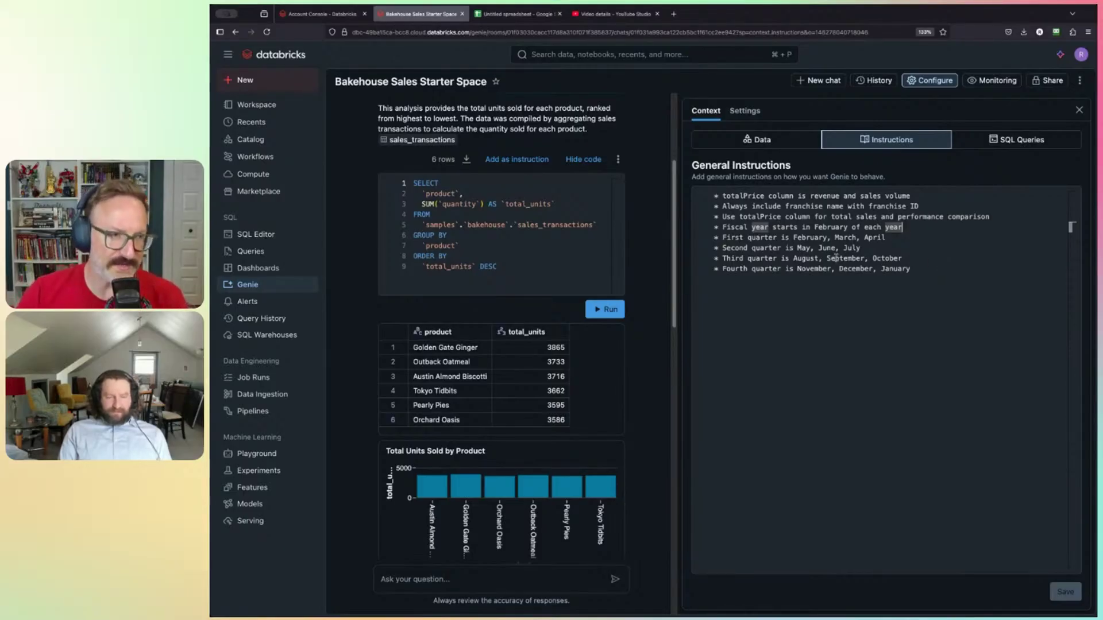
# - Examine the instruction to always include franchise name with franchise ID, highlighting its key terms, and highlight January in the fourth-quarter rule
pyautogui.click(745, 209)
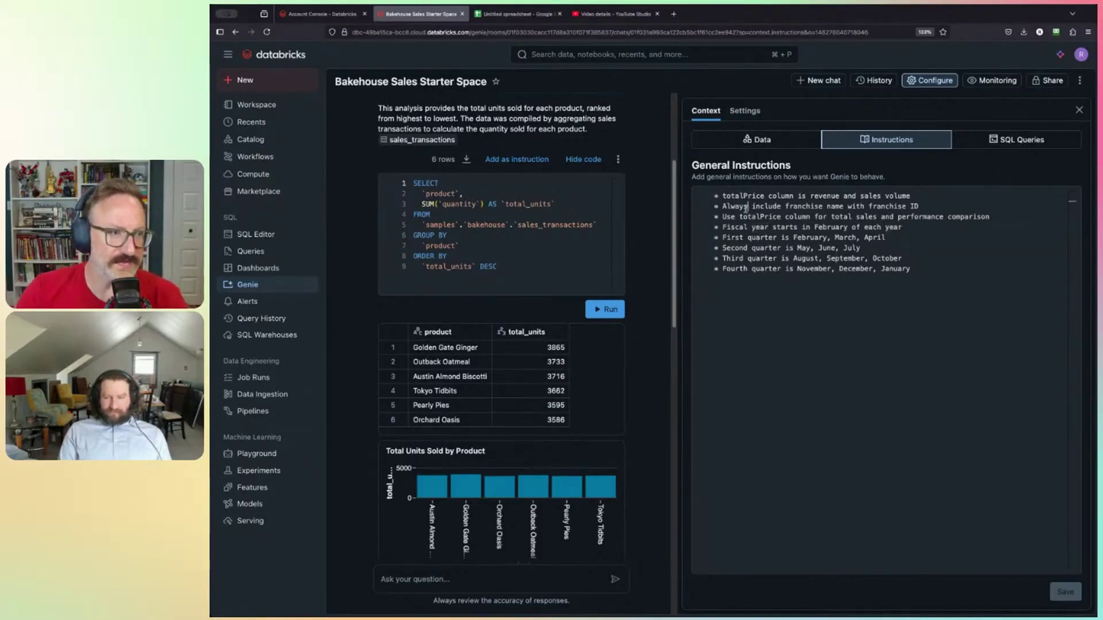
pyautogui.doubleClick(746, 208)
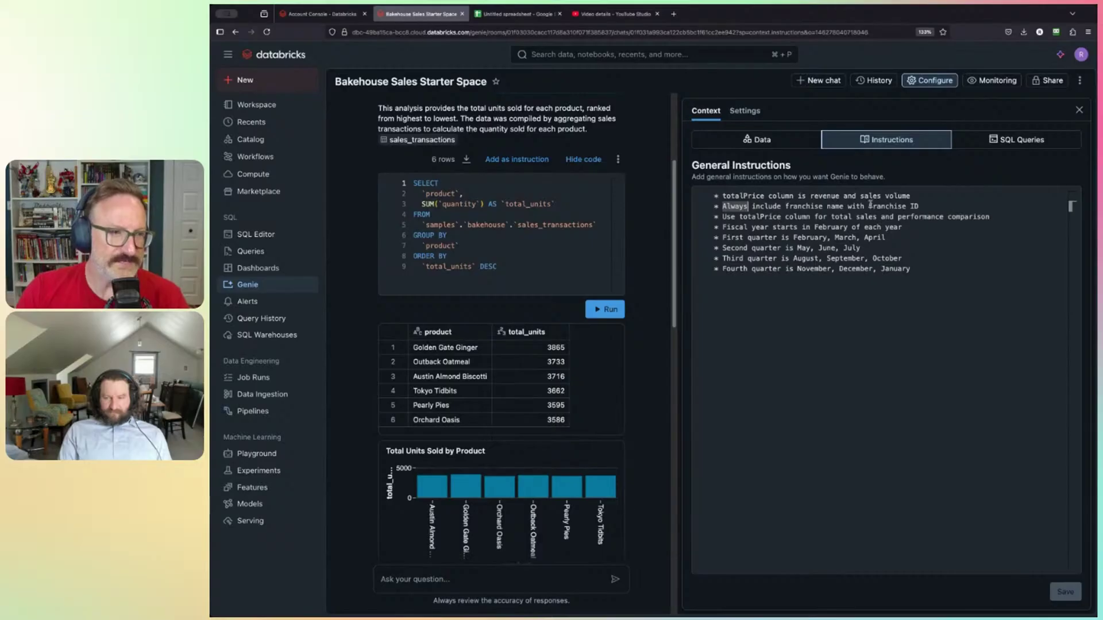
pyautogui.moveTo(869, 206); pyautogui.dragTo(923, 207)
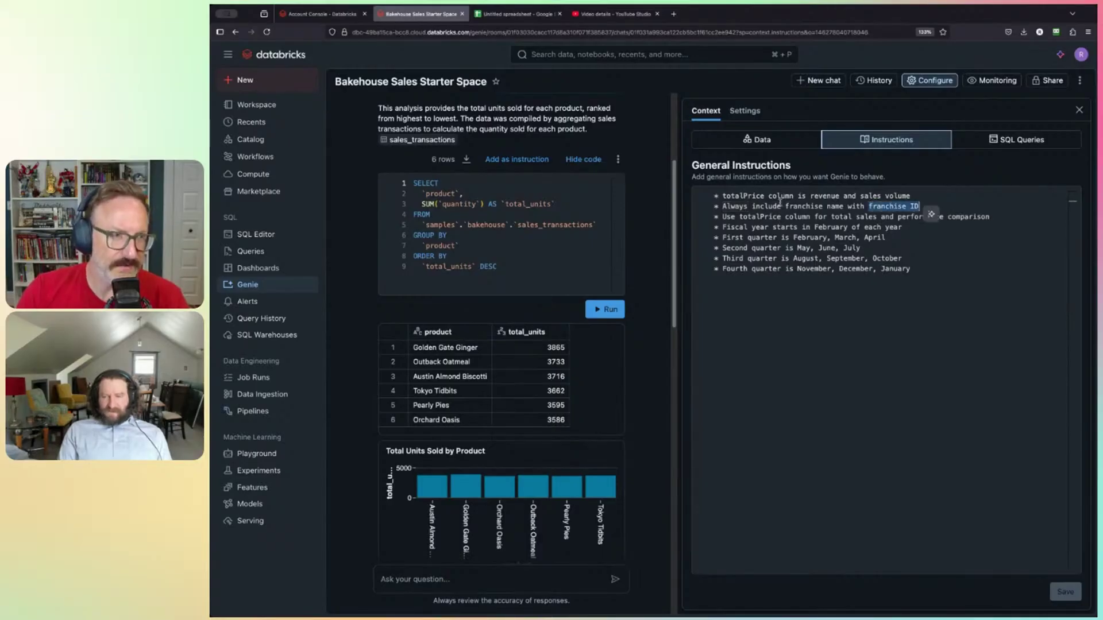
pyautogui.moveTo(785, 207); pyautogui.dragTo(843, 206)
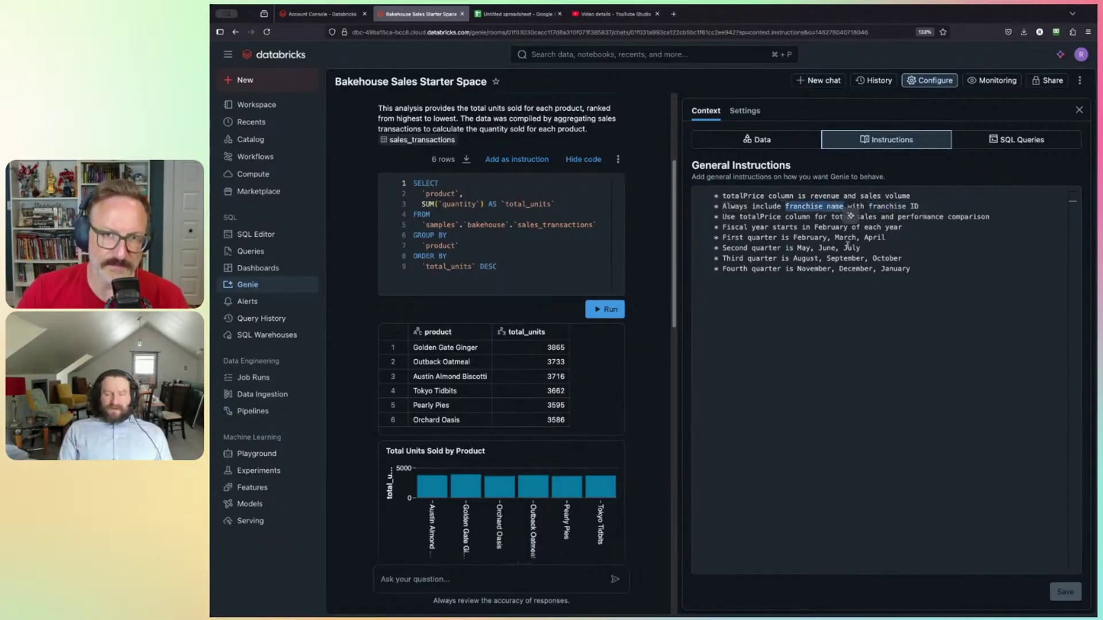
pyautogui.doubleClick(938, 272)
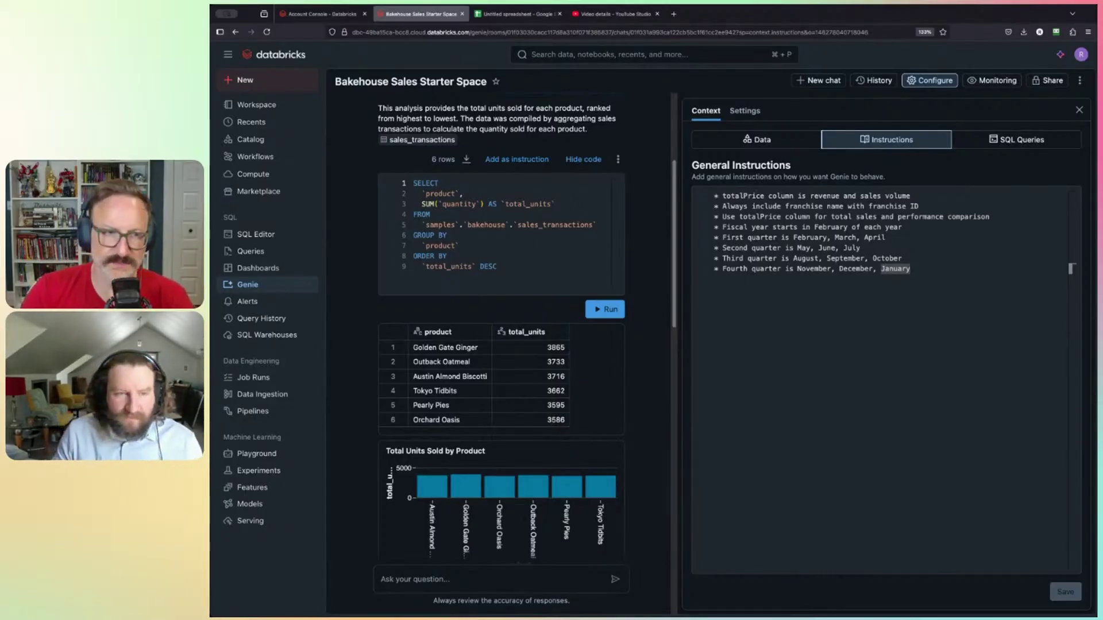
# - View the example SQL queries, inspect the code of the one defining whales by weekly franchise revenue, and return without changing it
pyautogui.click(1025, 141)
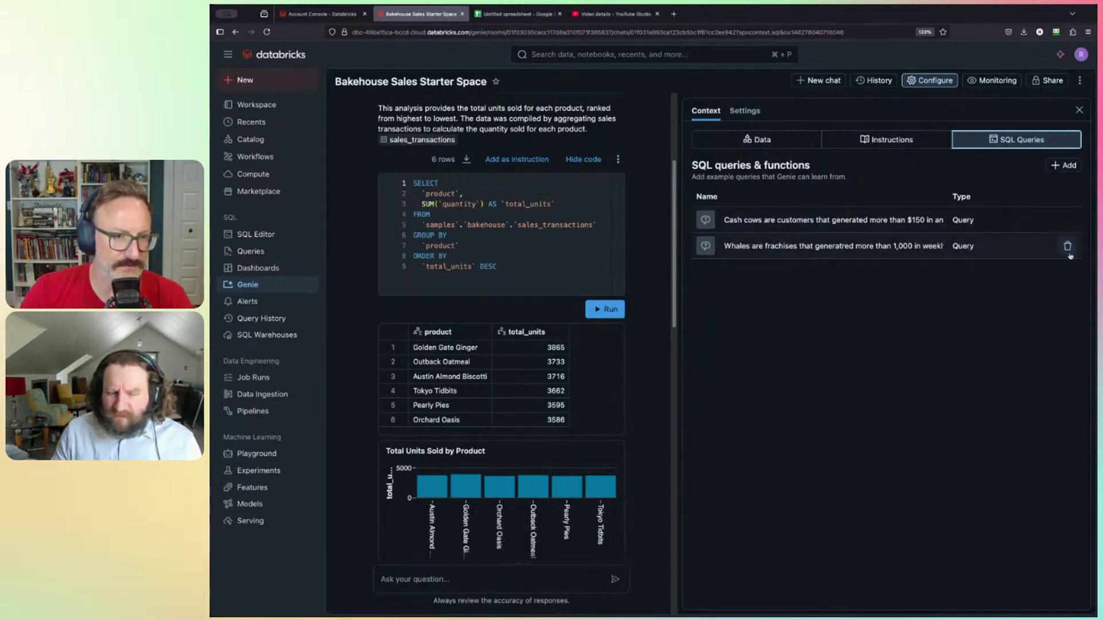
pyautogui.click(1003, 248)
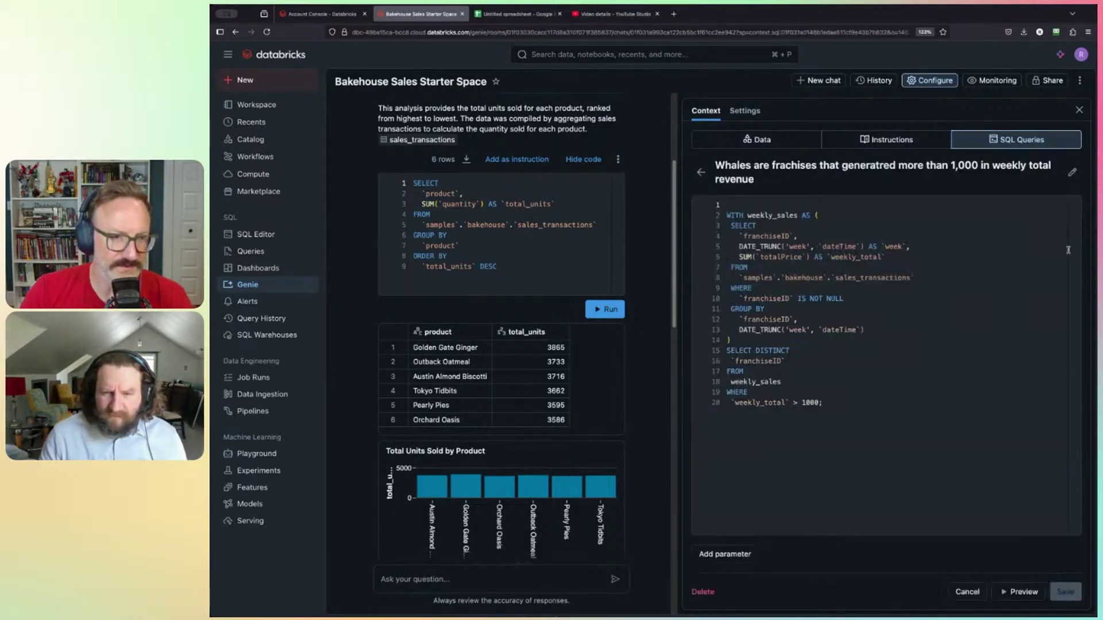
pyautogui.click(967, 591)
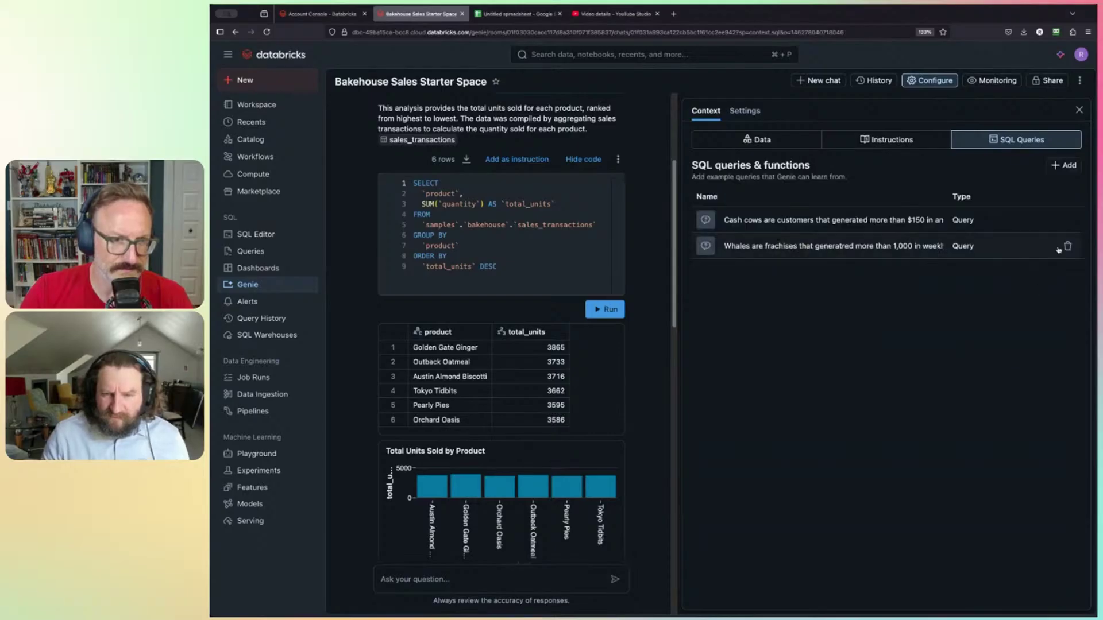
# - Delete the whales example query and begin a new example query with SQL selecting distinct franchise IDs whose weekly_total is > 1000
pyautogui.click(1067, 247)
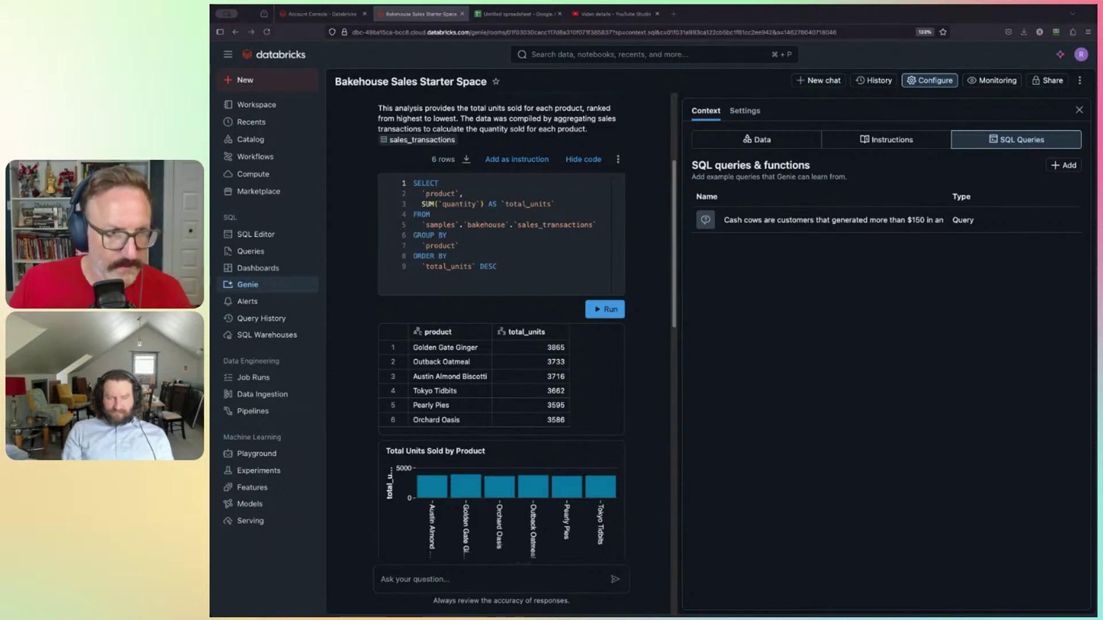
pyautogui.click(1069, 166)
pyautogui.click(1069, 166)
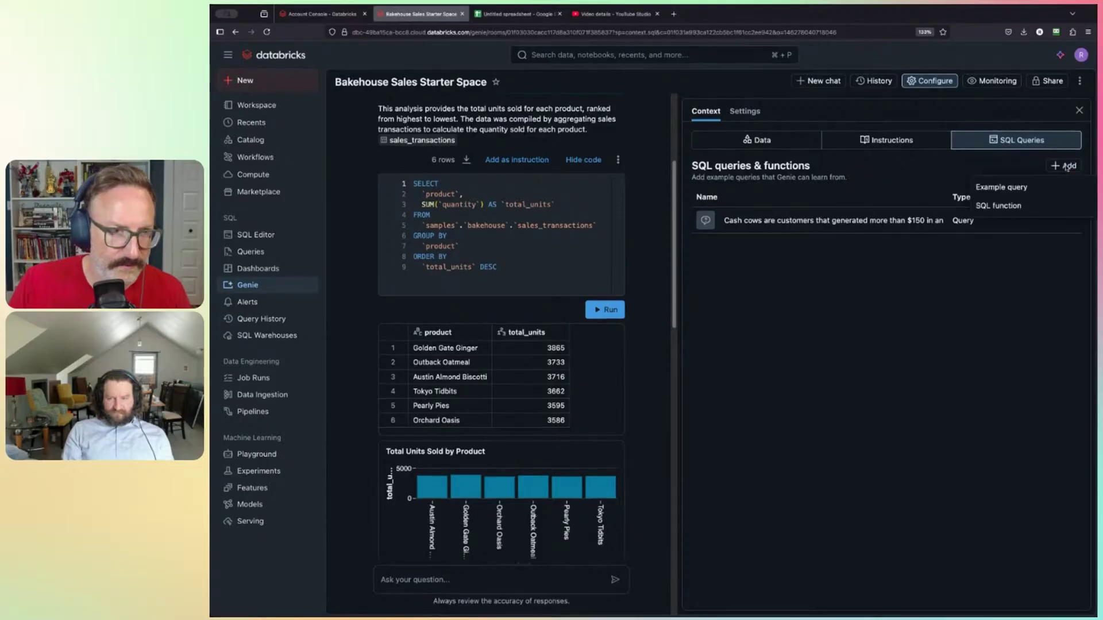
pyautogui.click(1018, 188)
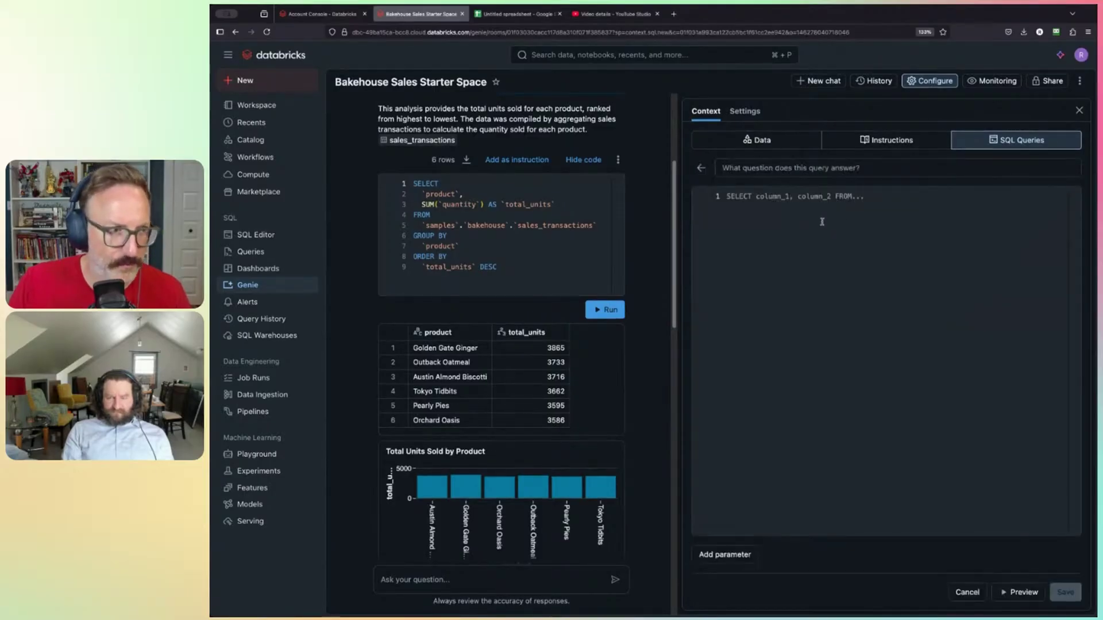
pyautogui.write("WITH weekly_sales AS (   SELECT     `franchiseID`,     DATE_TRUNC('week', `dateTime`) AS `week`,     SUM(`totalPrice`) AS `weekly_total`   FROM     `samples`.`bakehouse`.`sales_transactions`   WHERE     `franchiseID` IS NOT NULL   GROUP BY     `franchiseID`,     DATE_TRUNC('week', `dateTime`) ) SELECT DISTINCT   `franchiseID` FROM   weekly_sales WHERE   `weekly_total` > 1000;")
# - Title the example query "Whales are franchises that spend more the 1000 weekly total" and save it
pyautogui.click(786, 173)
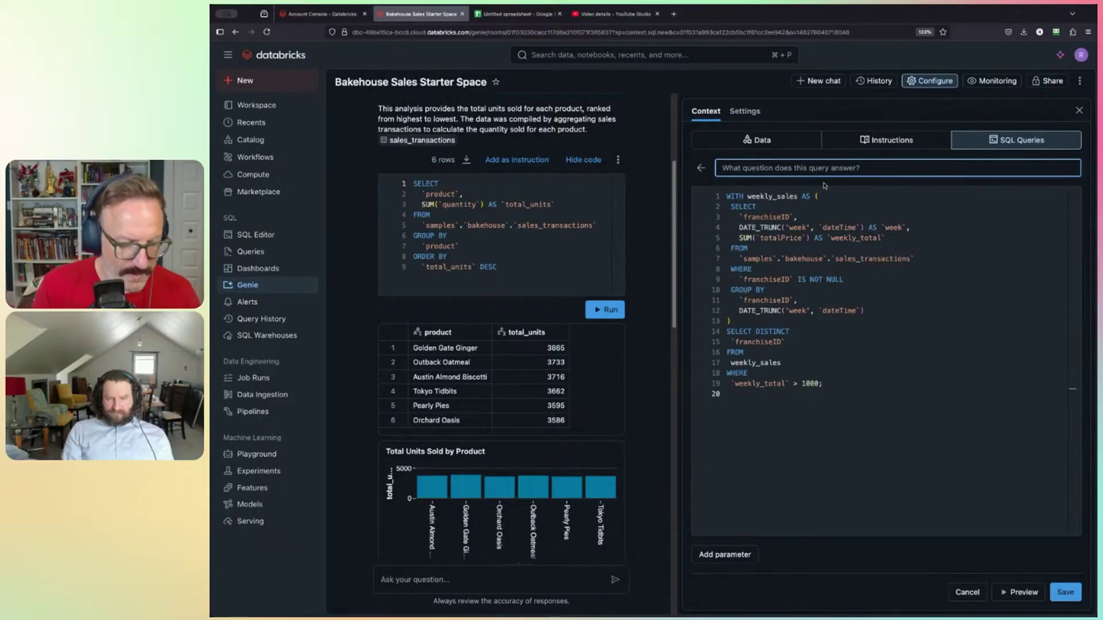
pyautogui.write('Whales are ')
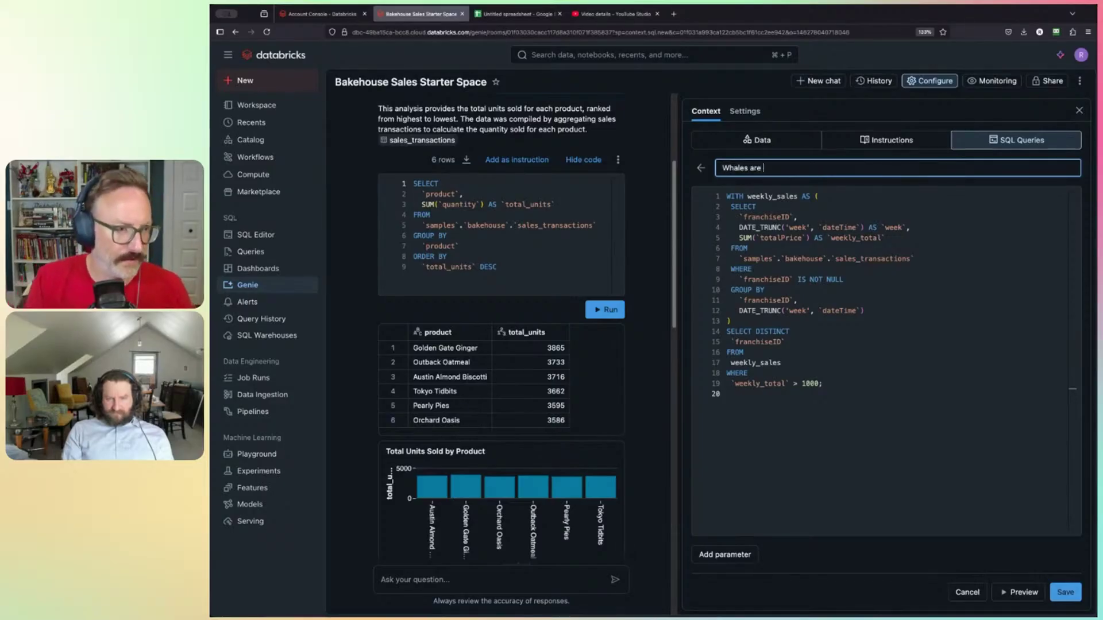
pyautogui.write('franchises')
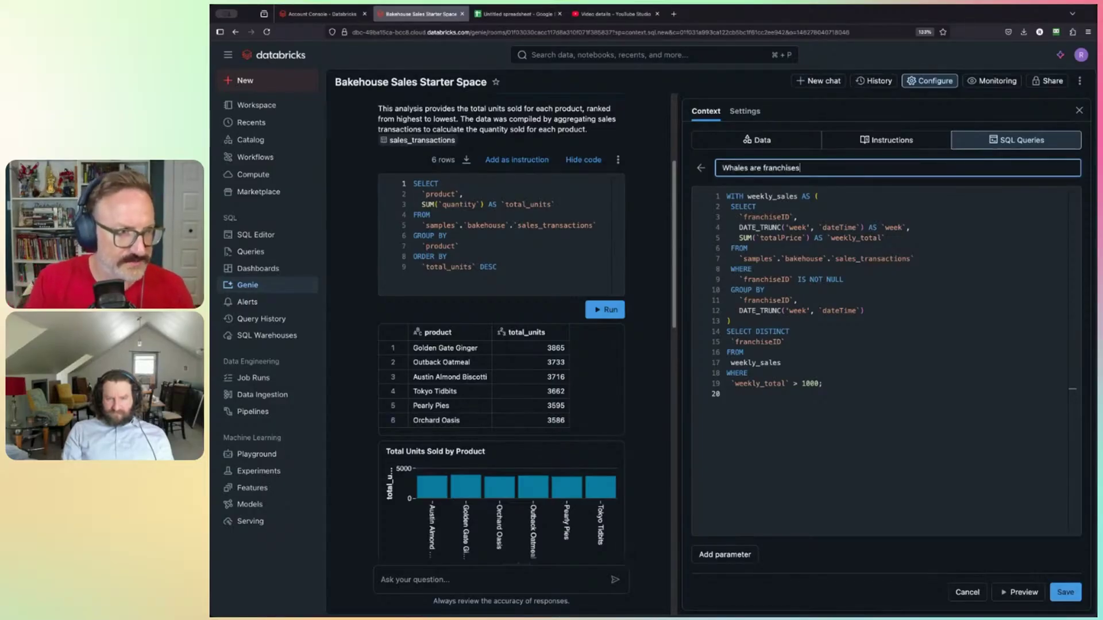
pyautogui.write(' that spe')
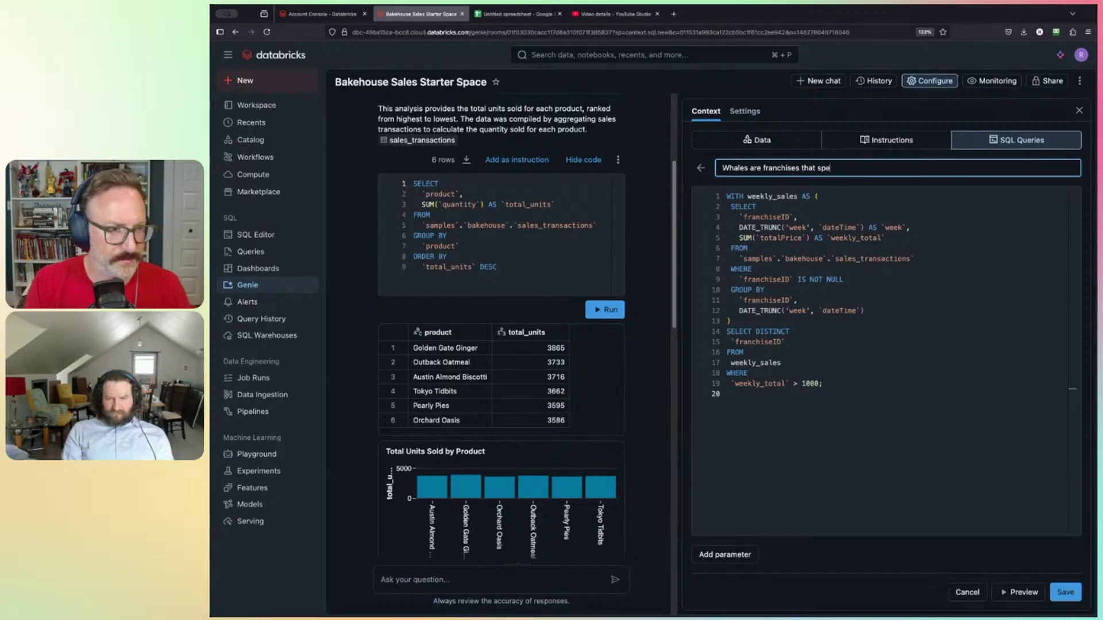
pyautogui.write('nd more the 100')
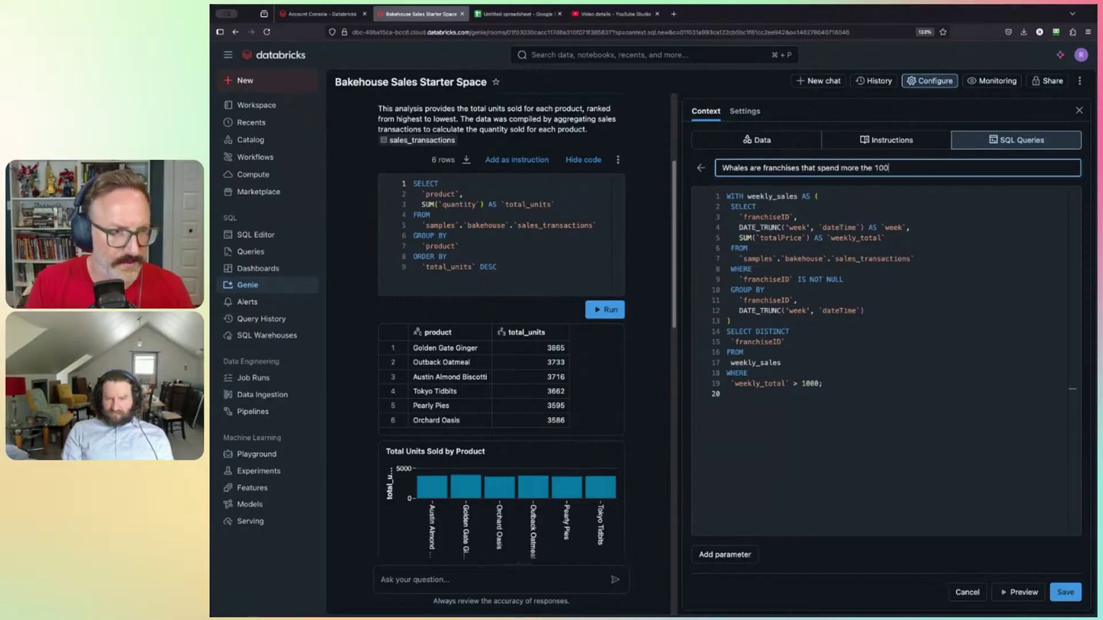
pyautogui.write('0 weekly total')
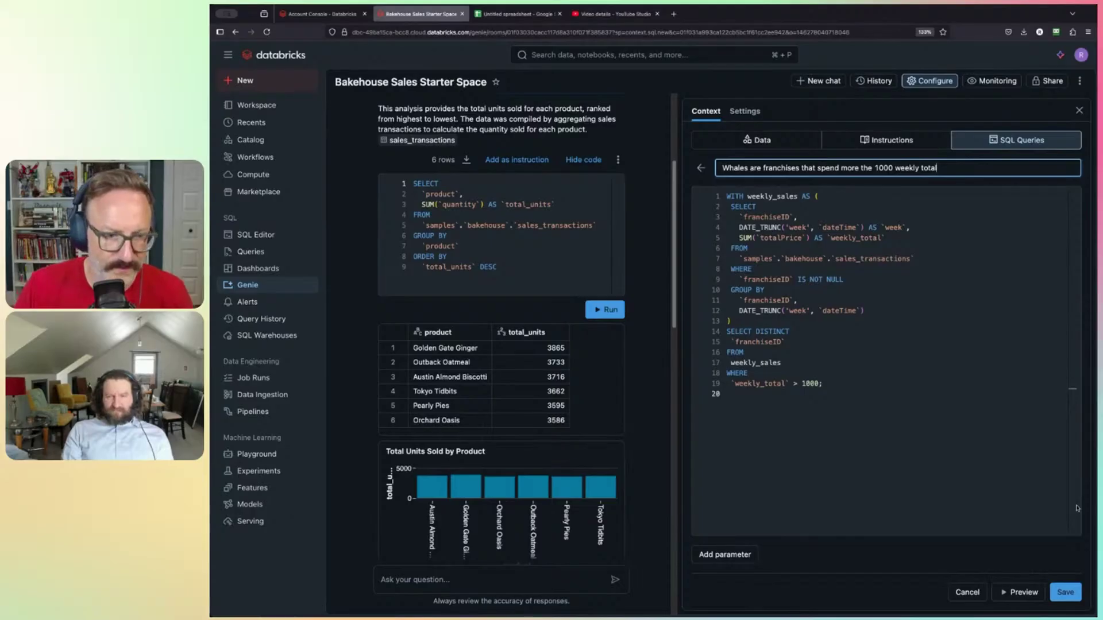
pyautogui.click(1066, 592)
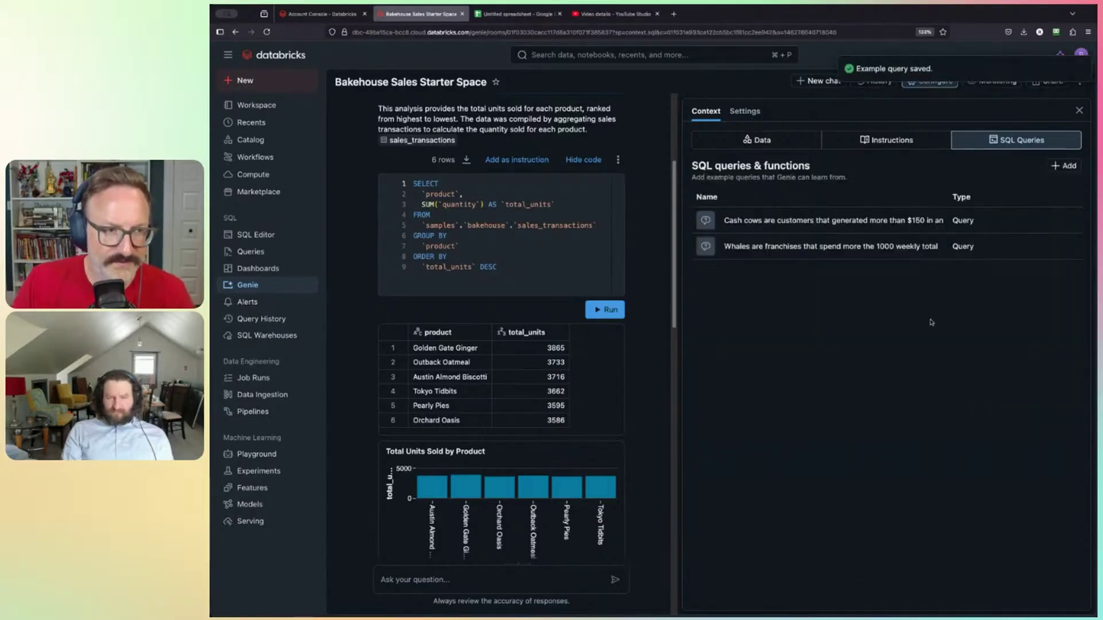
# - Open the saved whales example query and review its title, highlighted in full, and its SQL code
pyautogui.click(793, 247)
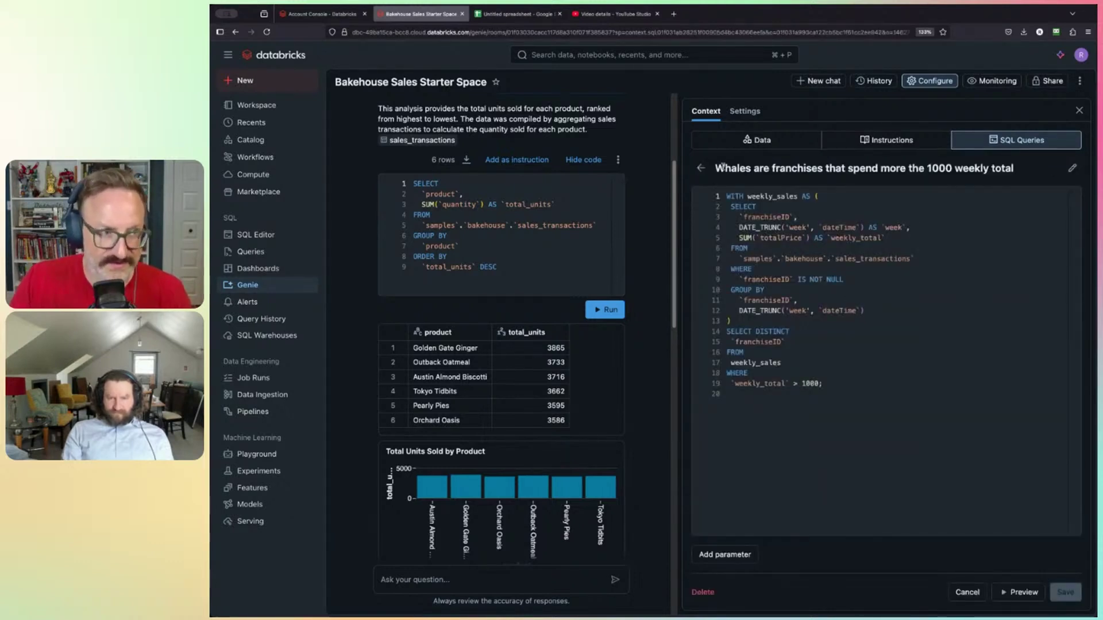
pyautogui.moveTo(715, 168); pyautogui.dragTo(1018, 178)
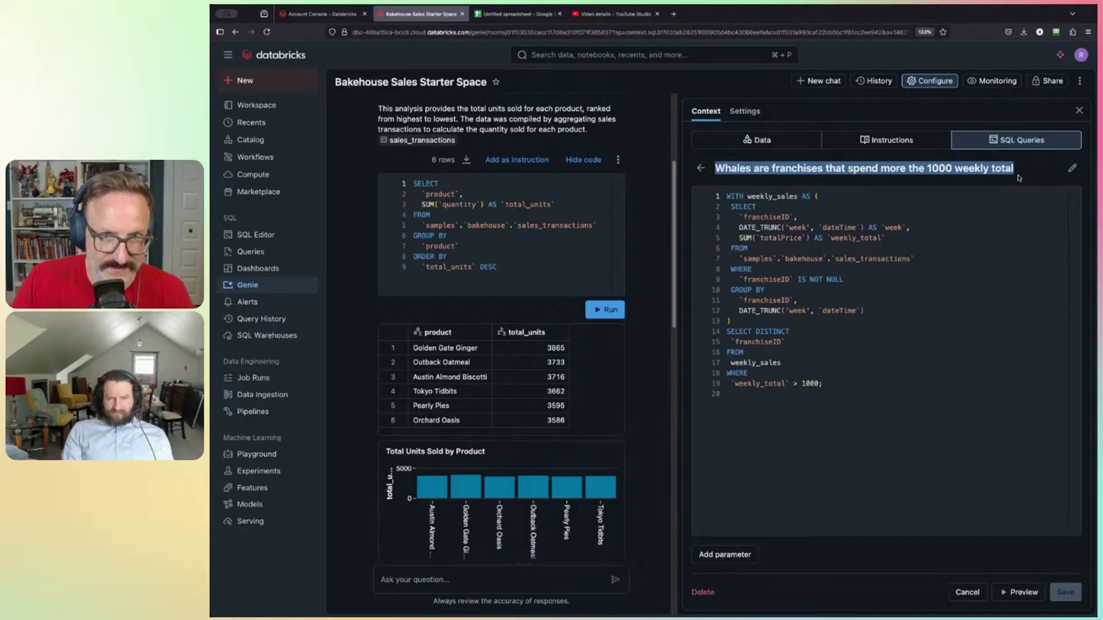
pyautogui.click(726, 202)
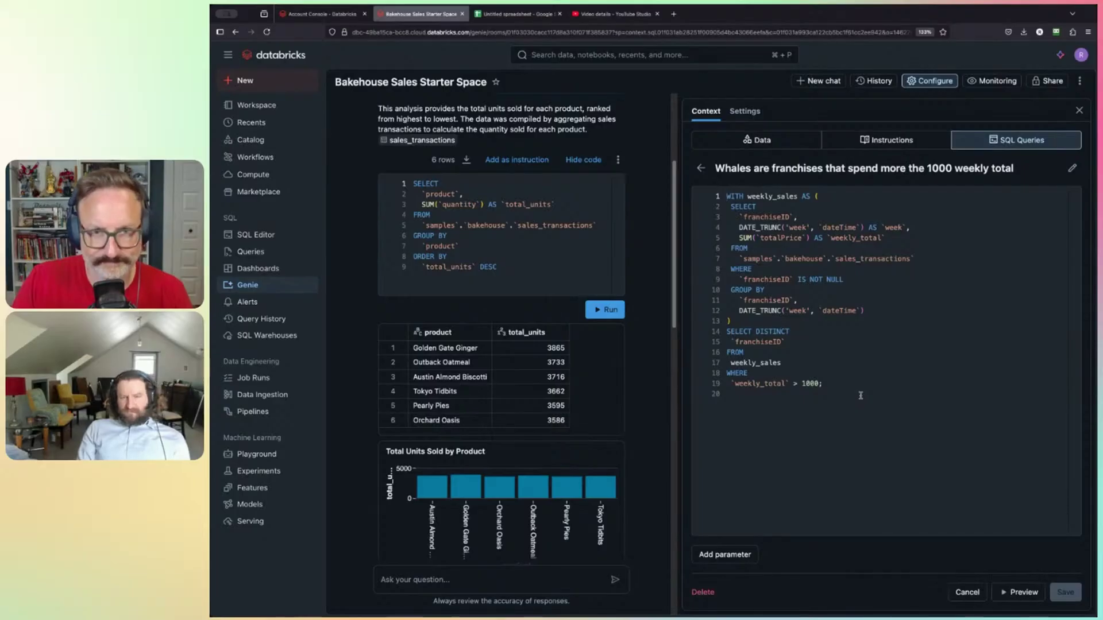
# - Ask Genie "Show me my whales" in the current chat
pyautogui.scroll(-7, 574, 471)
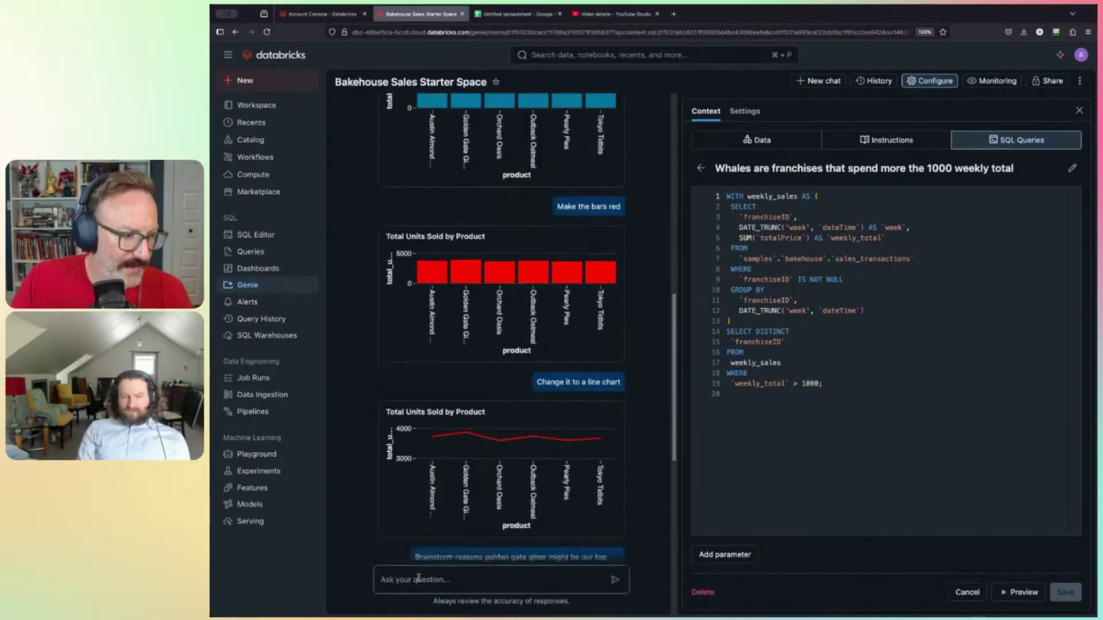
pyautogui.click(419, 579)
pyautogui.write('Show me')
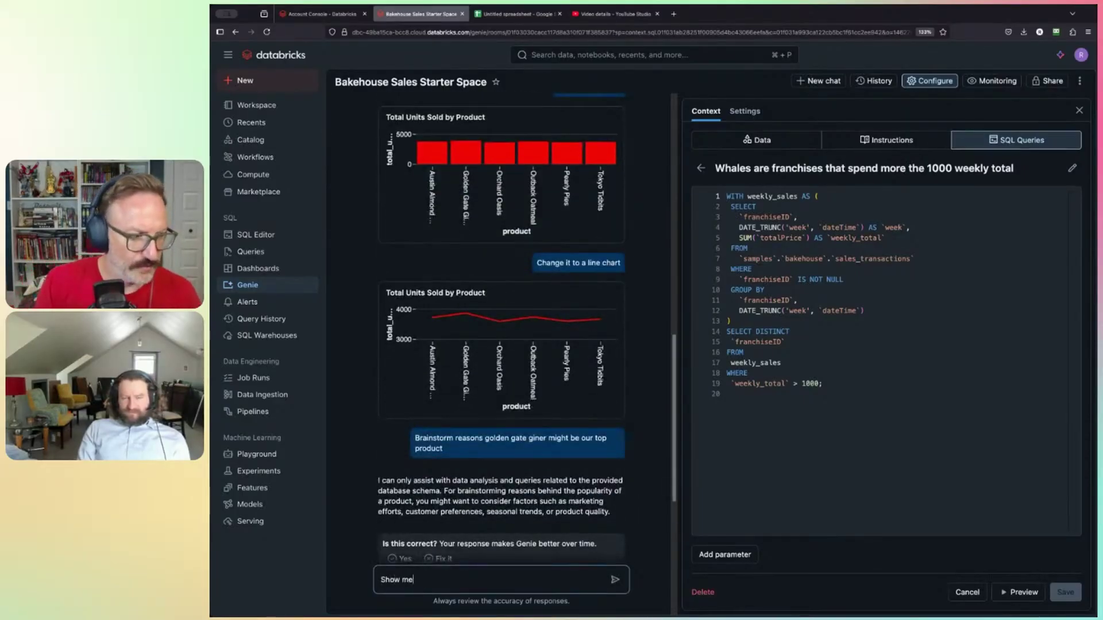
pyautogui.write(' my whales')
pyautogui.press('Return')
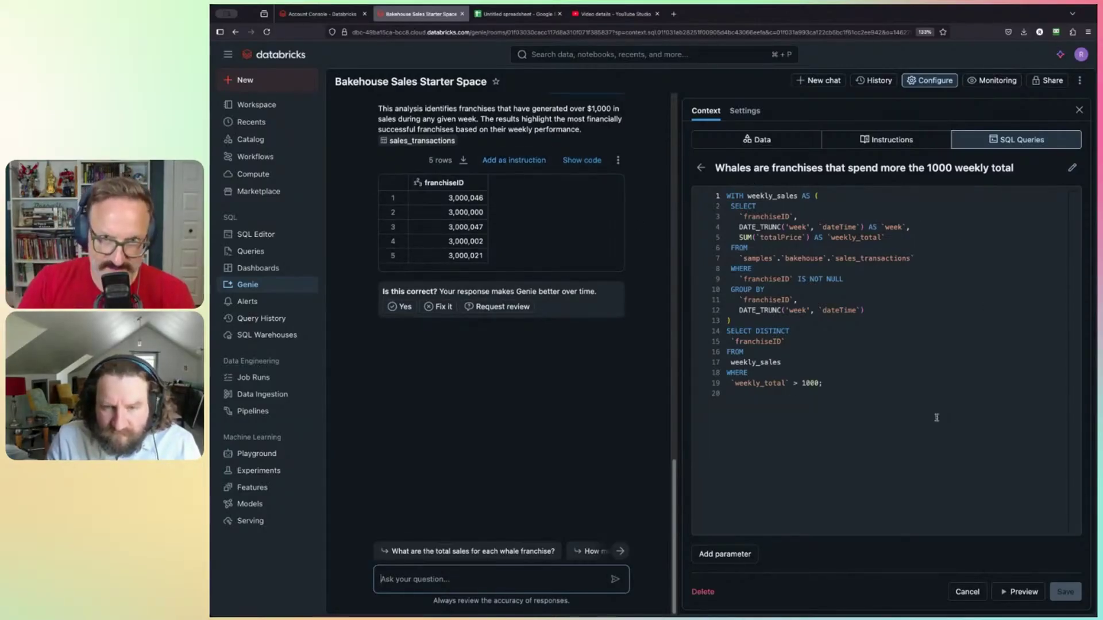
# - Show the SQL generated for the whales answer and read it through for comparison with the example query
pyautogui.click(582, 160)
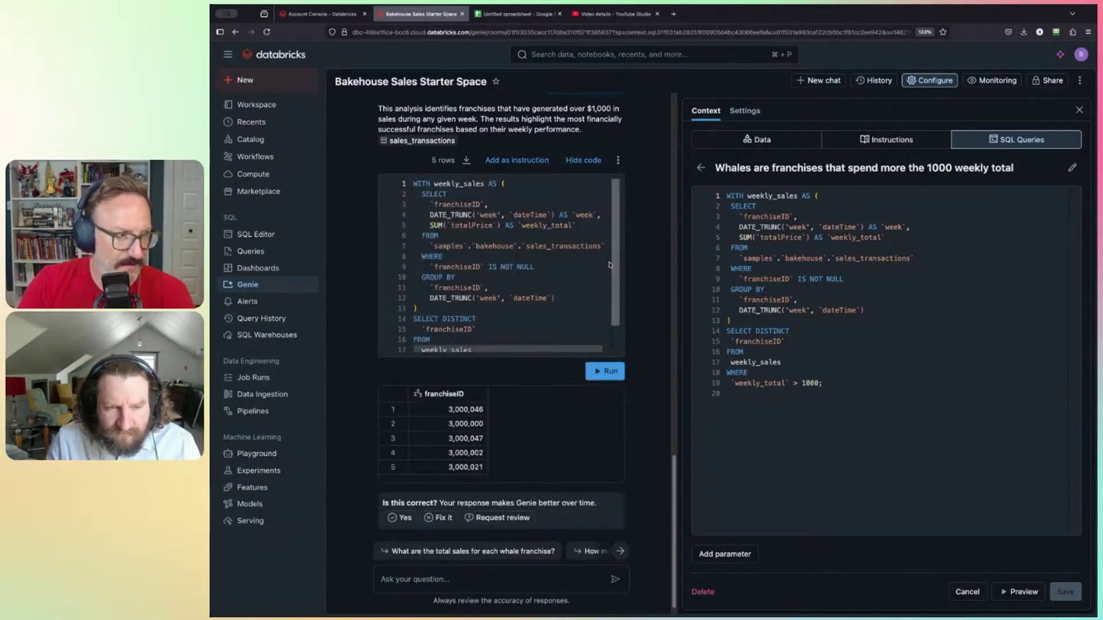
pyautogui.scroll(-1, 610, 265)
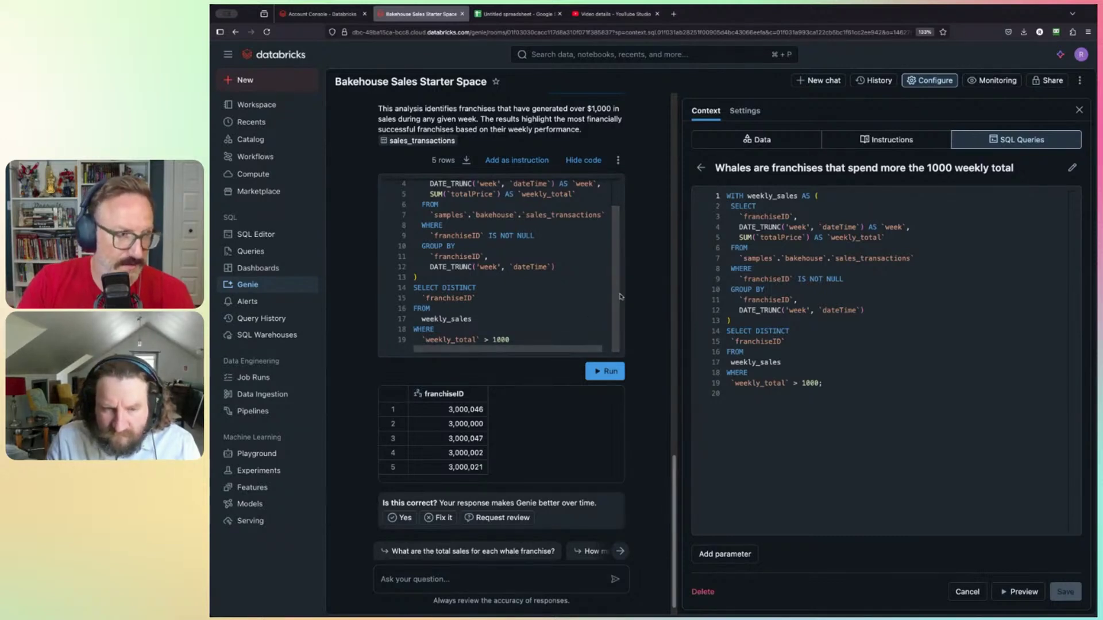
pyautogui.scroll(1, 614, 258)
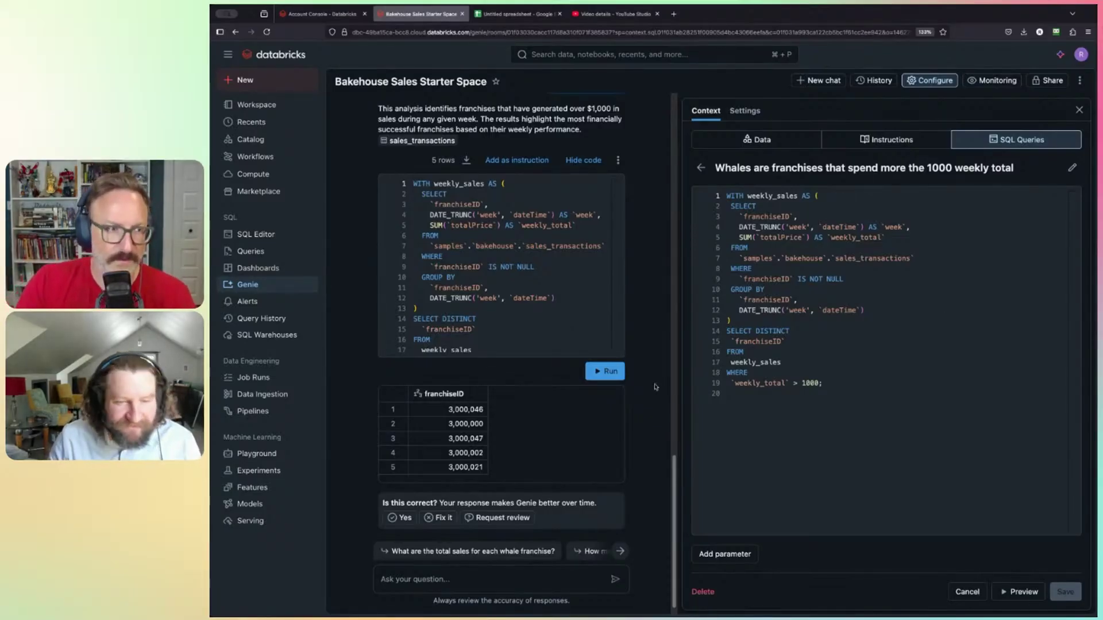
# - Ask Genie "Show top whale by city" as a follow-up question
pyautogui.click(447, 575)
pyautogui.write('Show top wha')
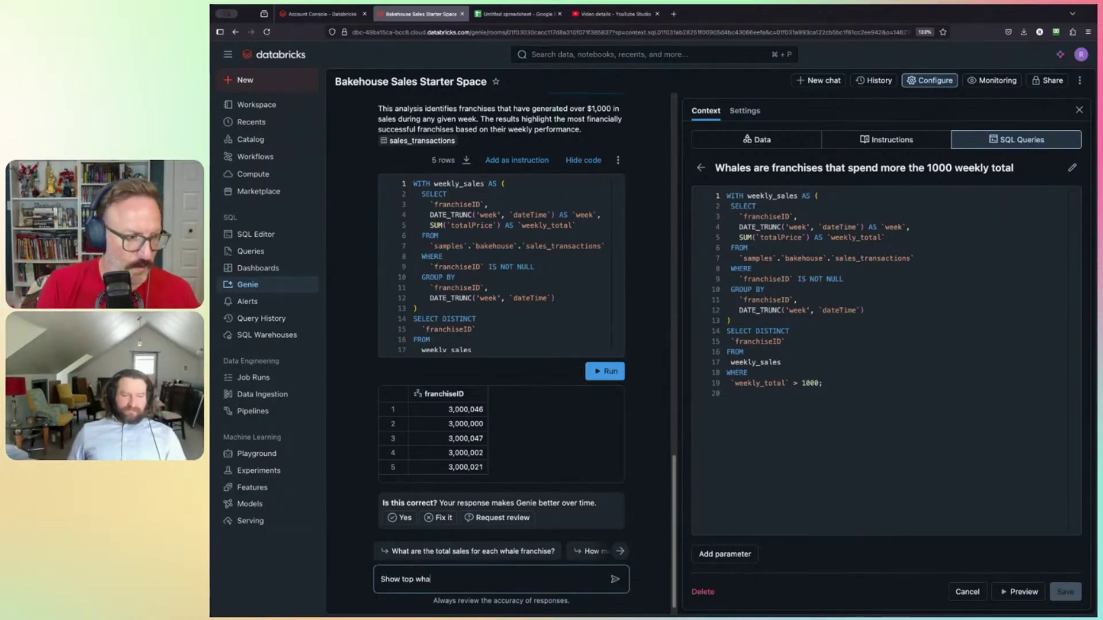
pyautogui.write('le by city')
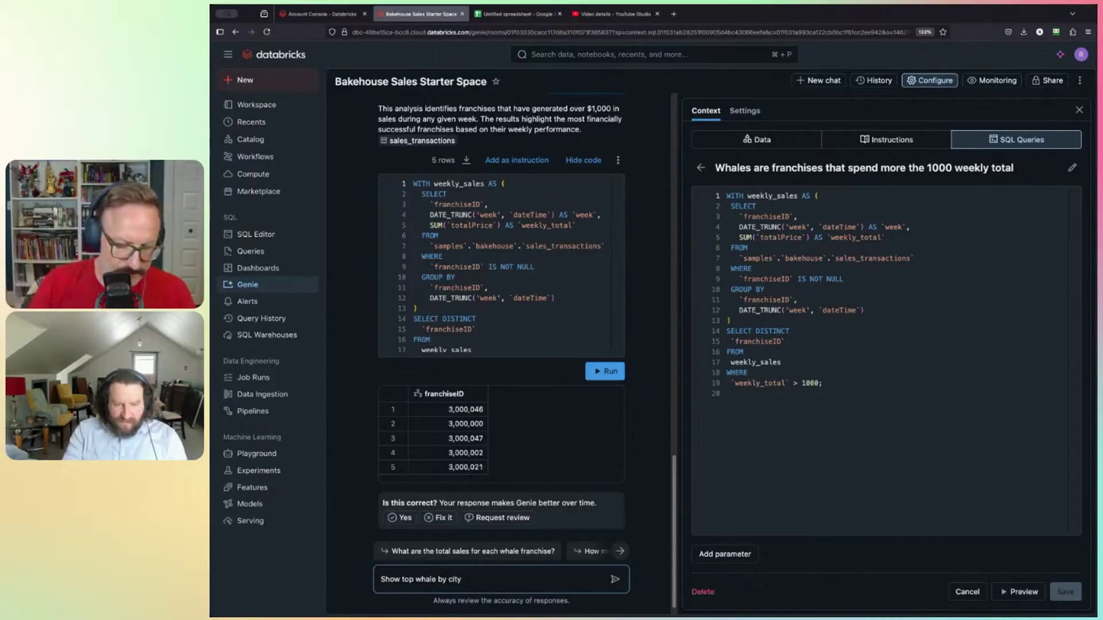
pyautogui.hotkey('shift', 'Return')
pyautogui.press('BackSpace')
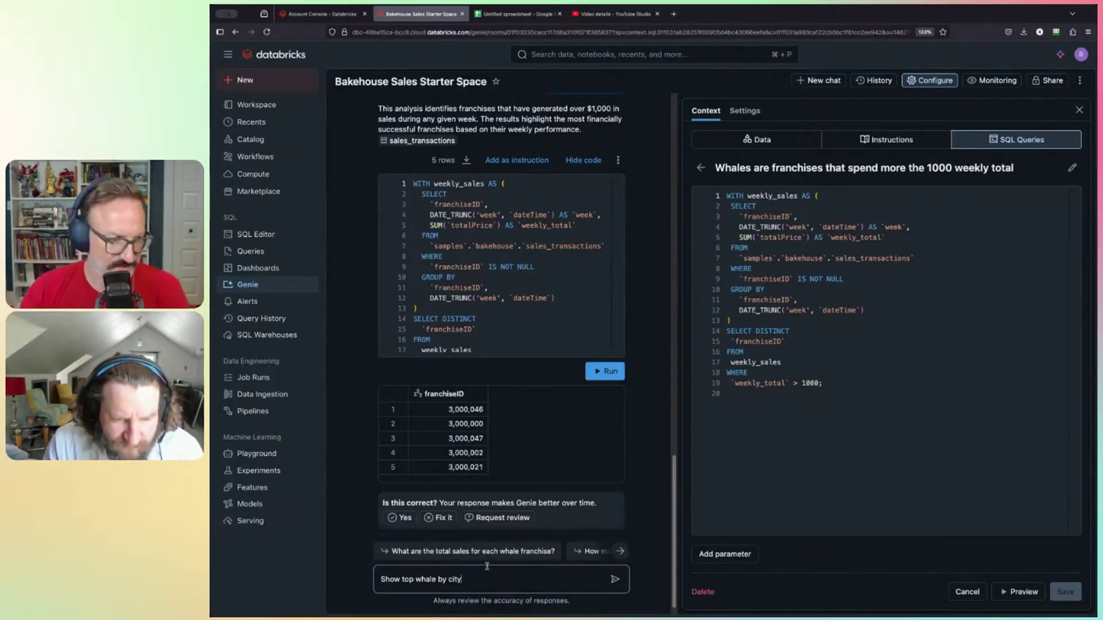
pyautogui.click(615, 577)
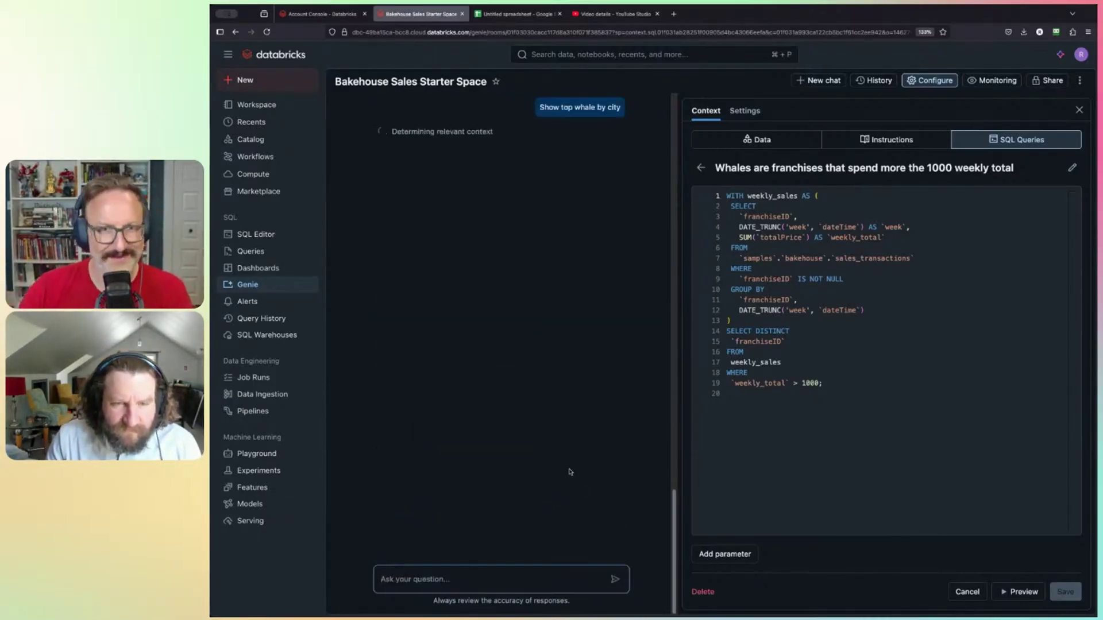
# - Examine the franchise and city rows in the top whale by city results, and display the space's general instructions
pyautogui.scroll(3, 499, 362)
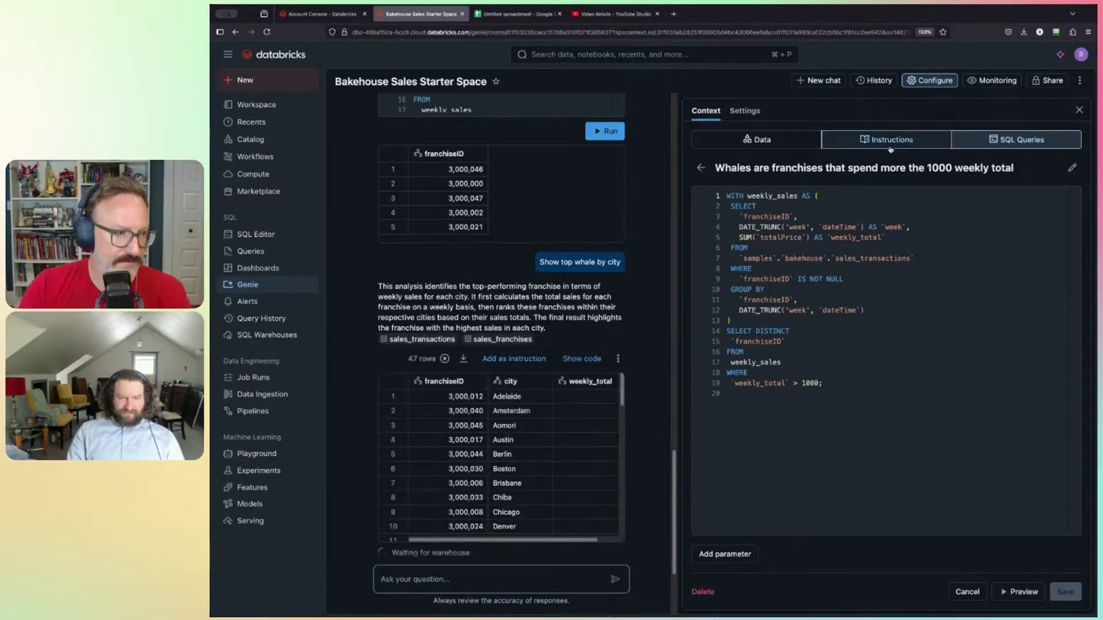
pyautogui.scroll(-5, 509, 454)
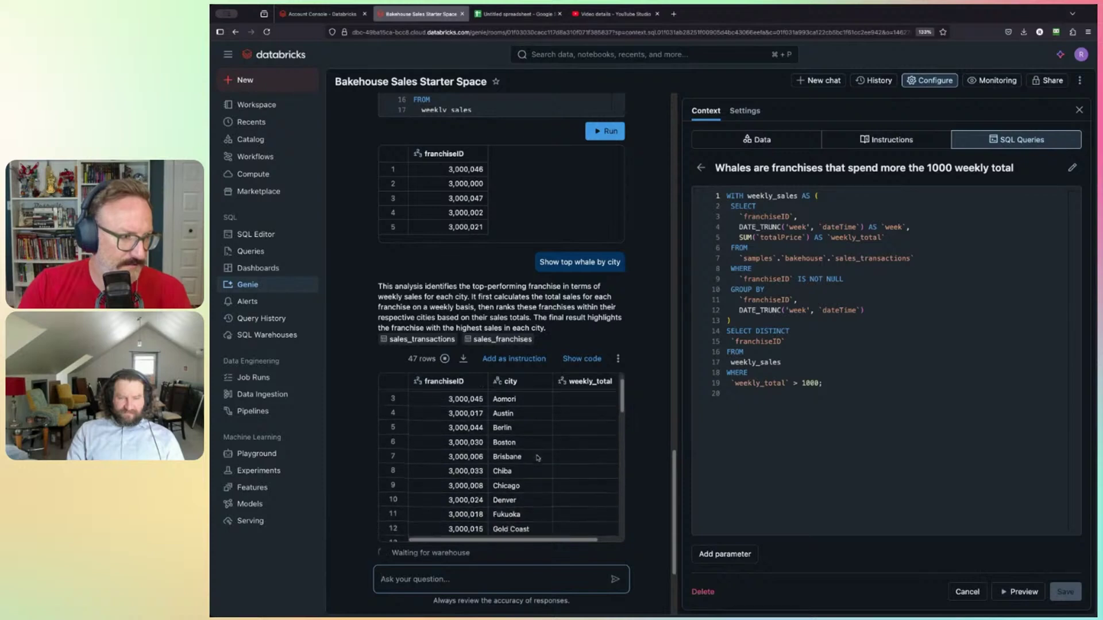
pyautogui.scroll(-5, 492, 443)
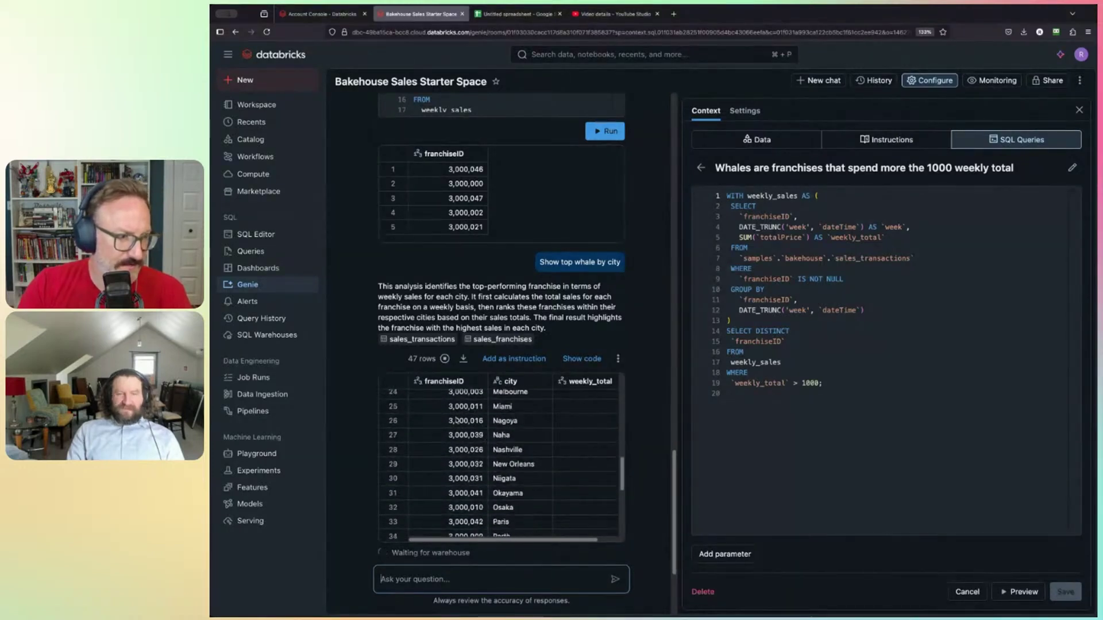
pyautogui.scroll(2, 454, 443)
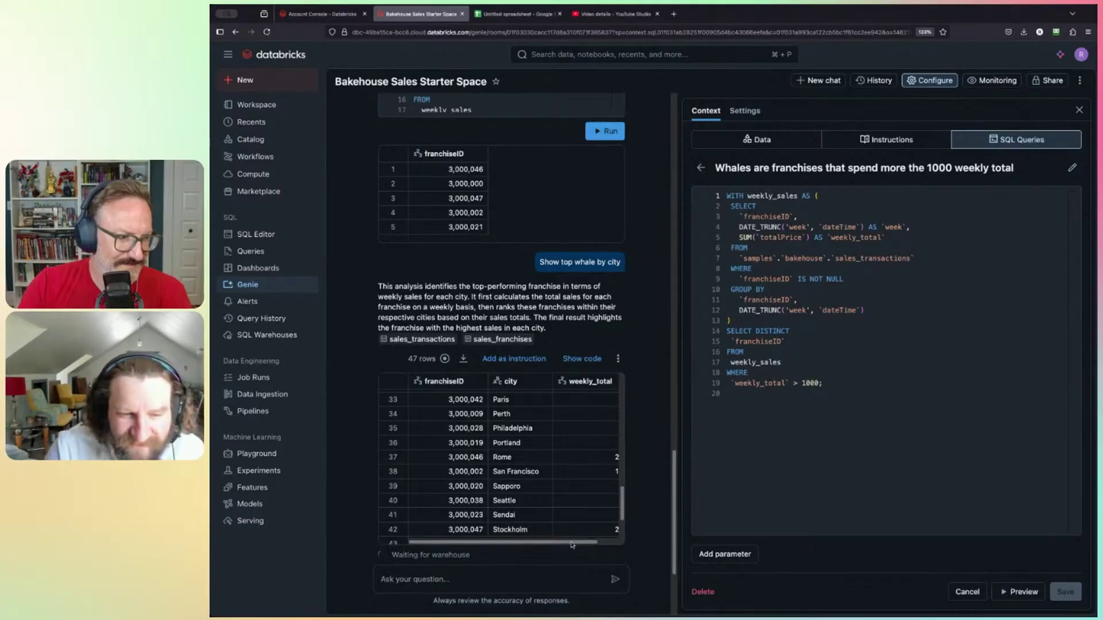
pyautogui.click(887, 139)
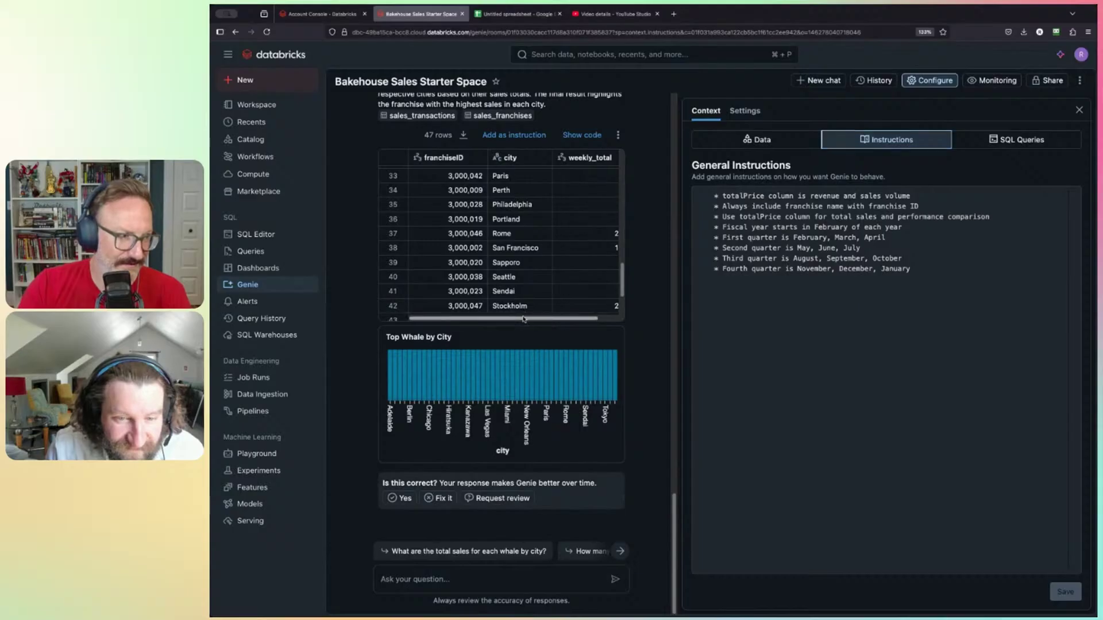
# - Check the weekly_total column of the city results and view the Top Whale by City chart settings, closing them without changes
pyautogui.moveTo(558, 319); pyautogui.dragTo(578, 322)
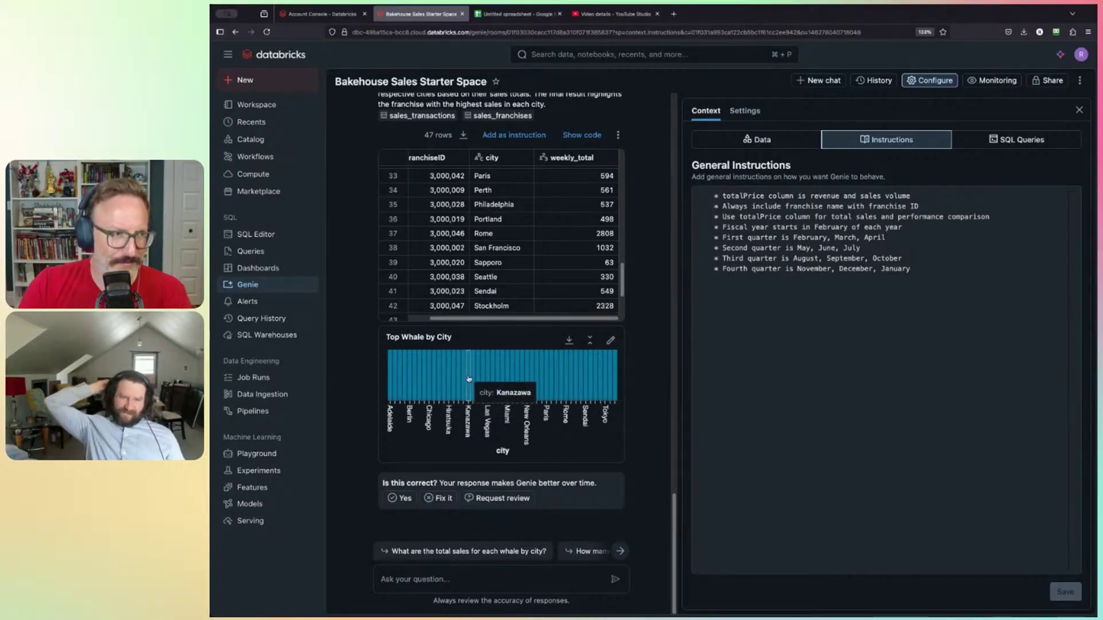
pyautogui.moveTo(492, 318); pyautogui.dragTo(472, 319)
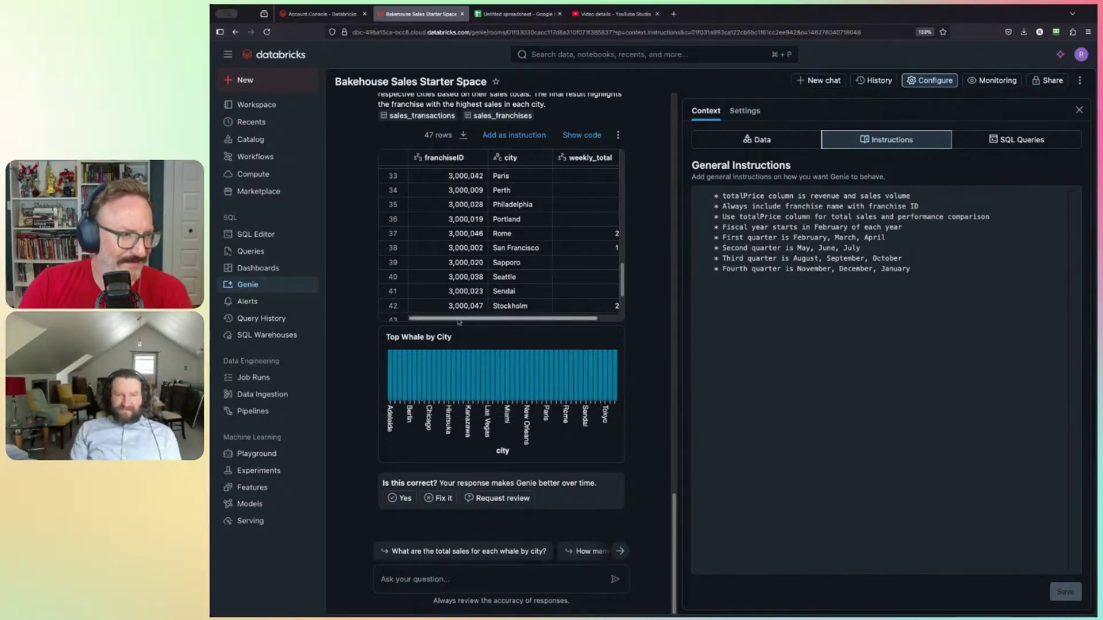
pyautogui.click(611, 340)
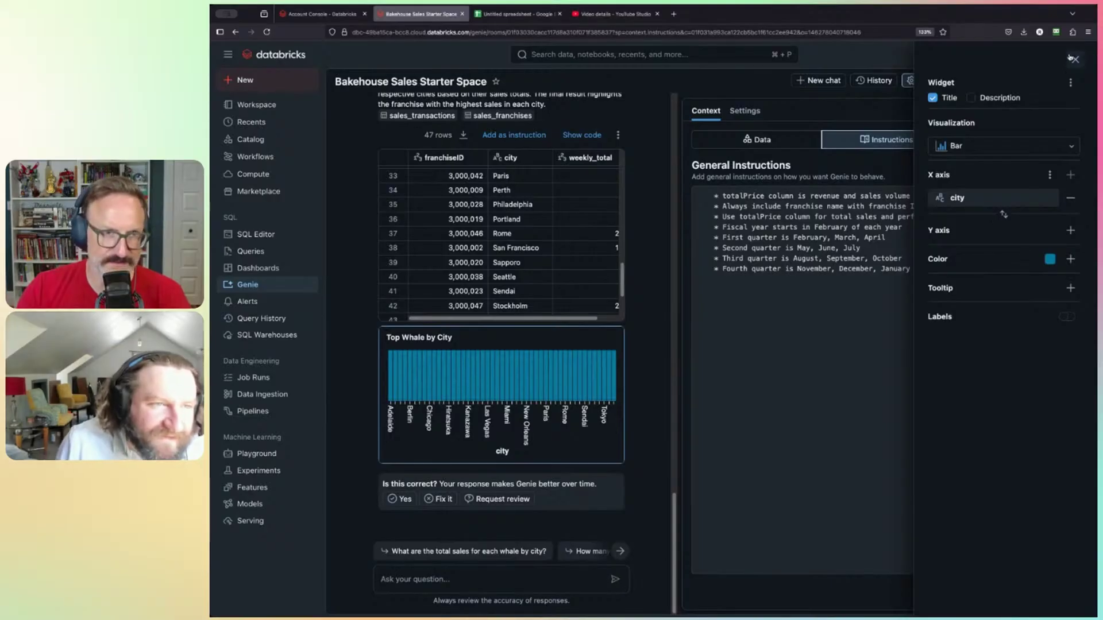
pyautogui.press('Escape')
pyautogui.scroll(3, 521, 294)
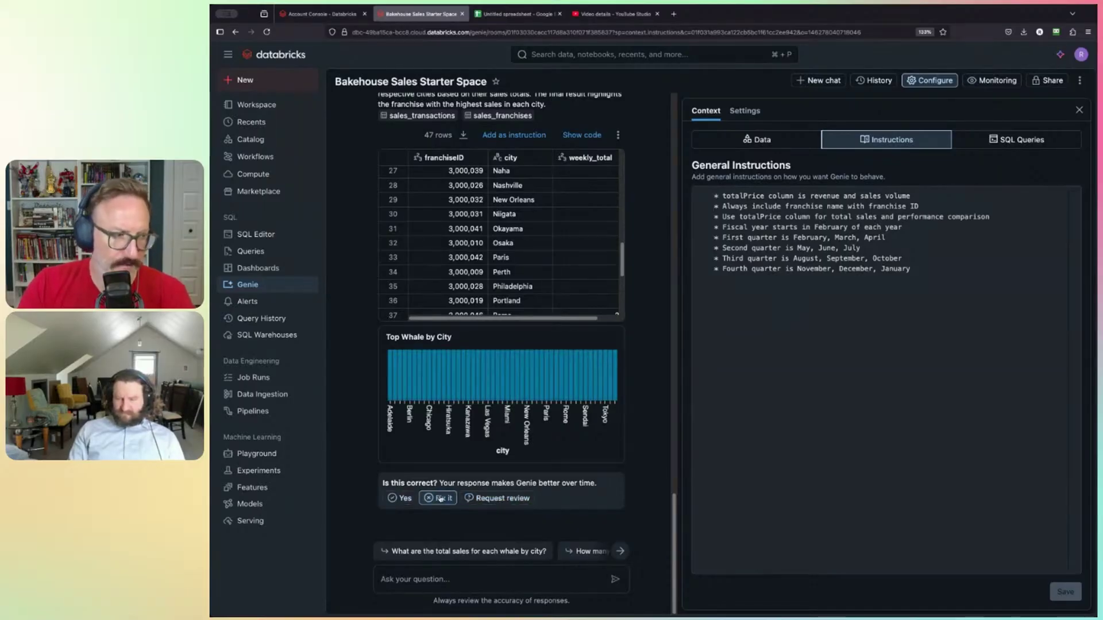
# - Send the top whale by city answer for review with the comment "This dernt feel right boss"
pyautogui.click(486, 500)
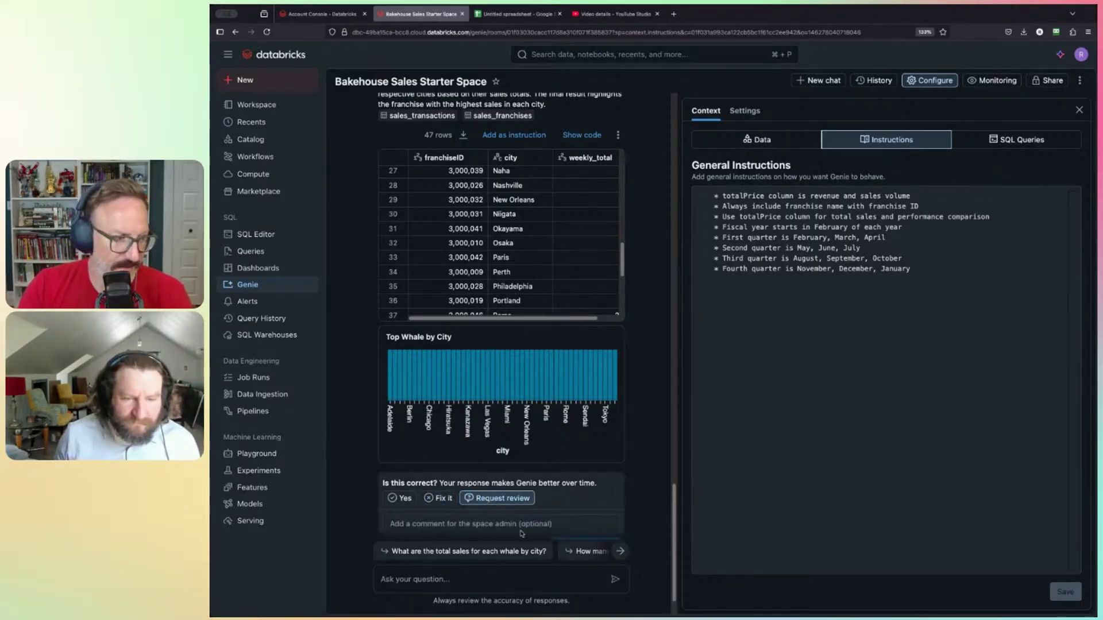
pyautogui.click(588, 517)
pyautogui.write('This ')
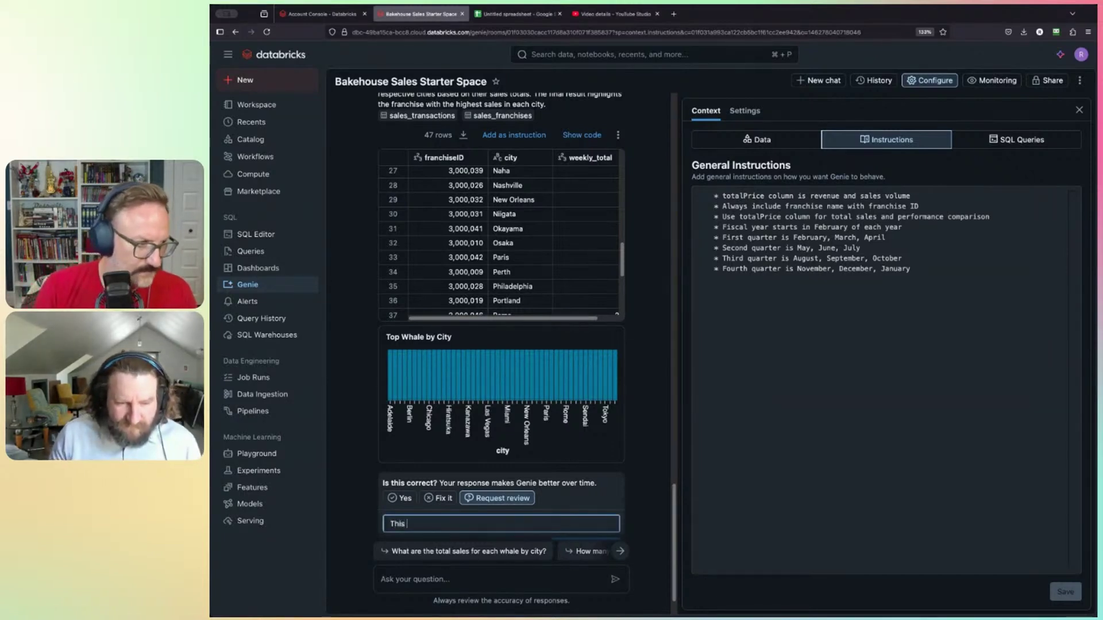
pyautogui.write('dernt feel r')
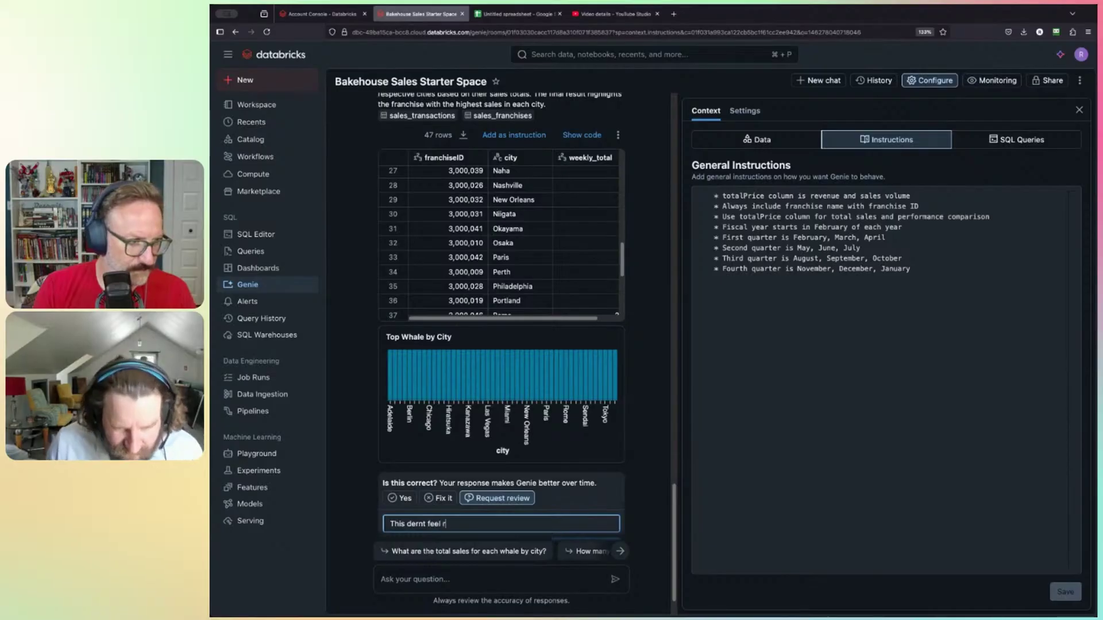
pyautogui.write('ight boss')
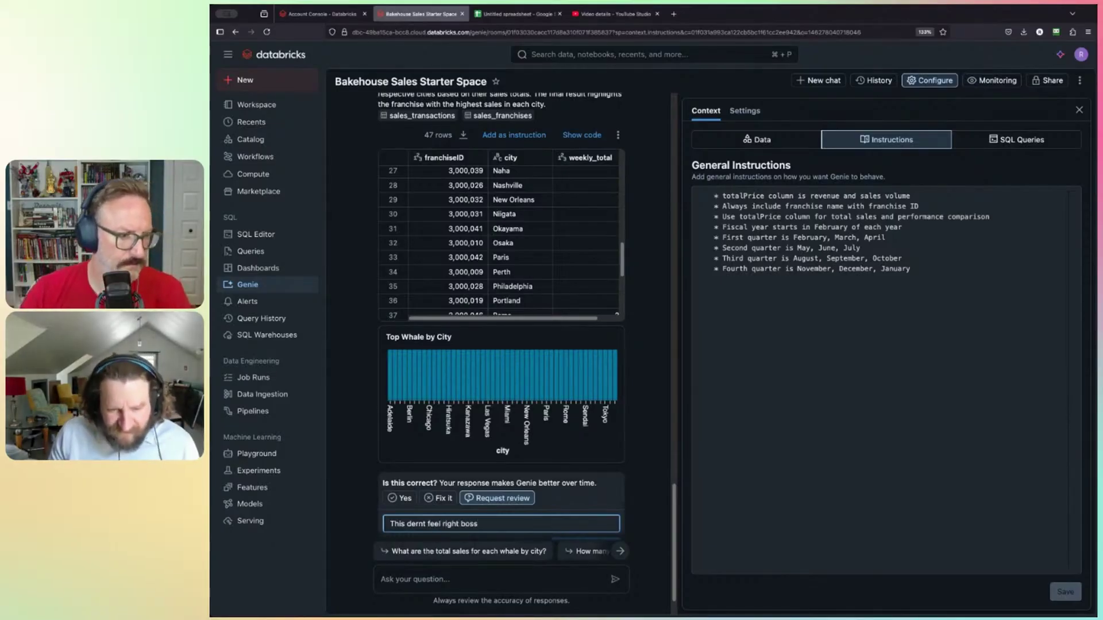
pyautogui.click(620, 551)
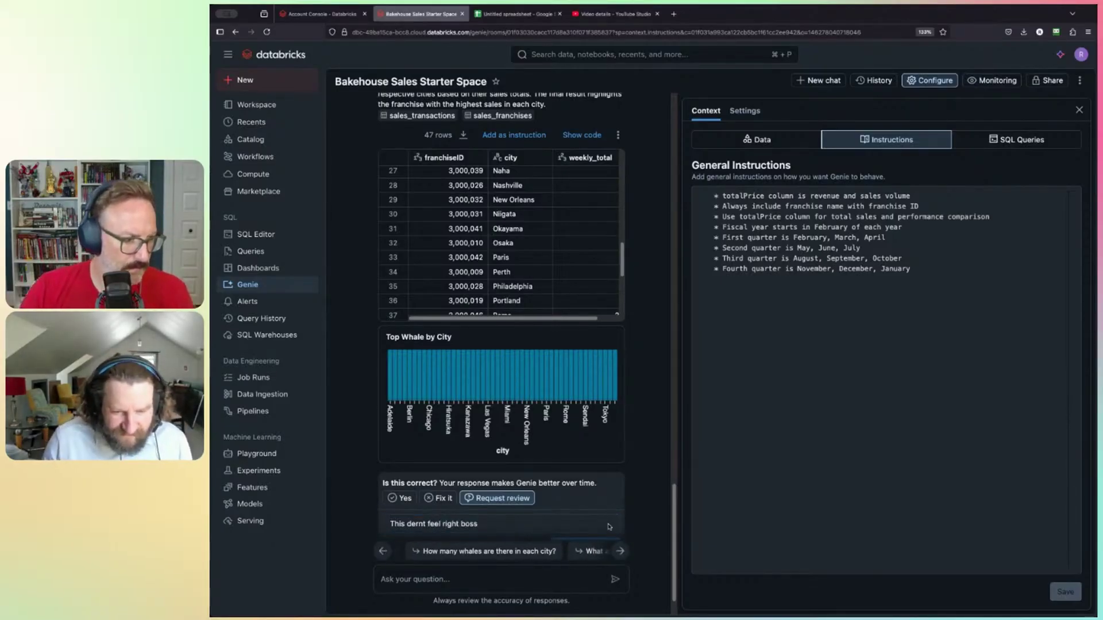
pyautogui.scroll(-1, 521, 510)
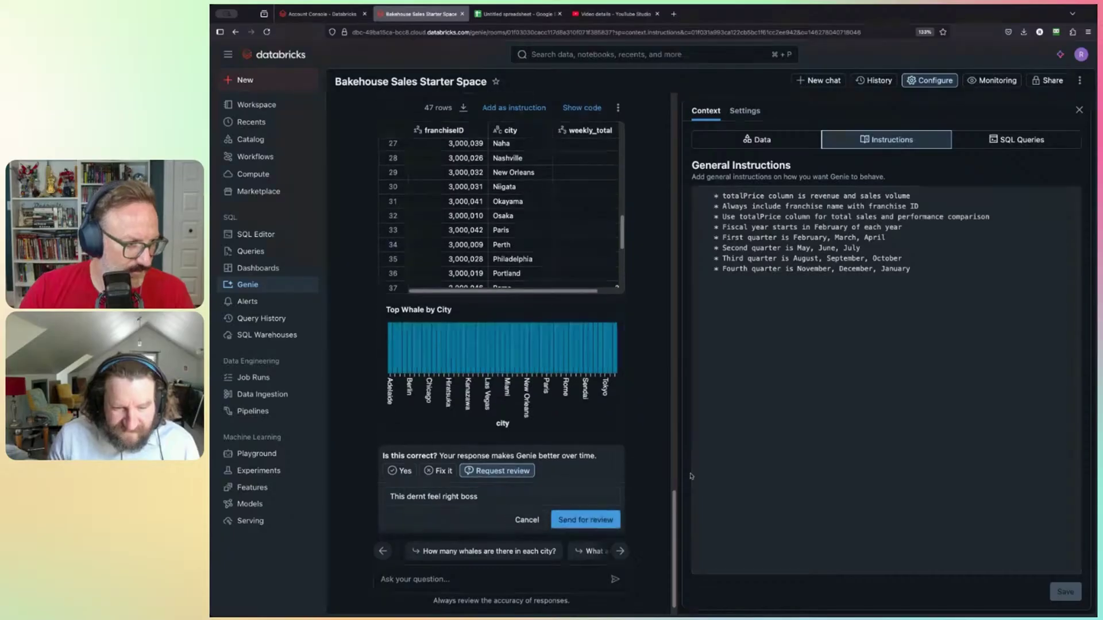
pyautogui.click(602, 520)
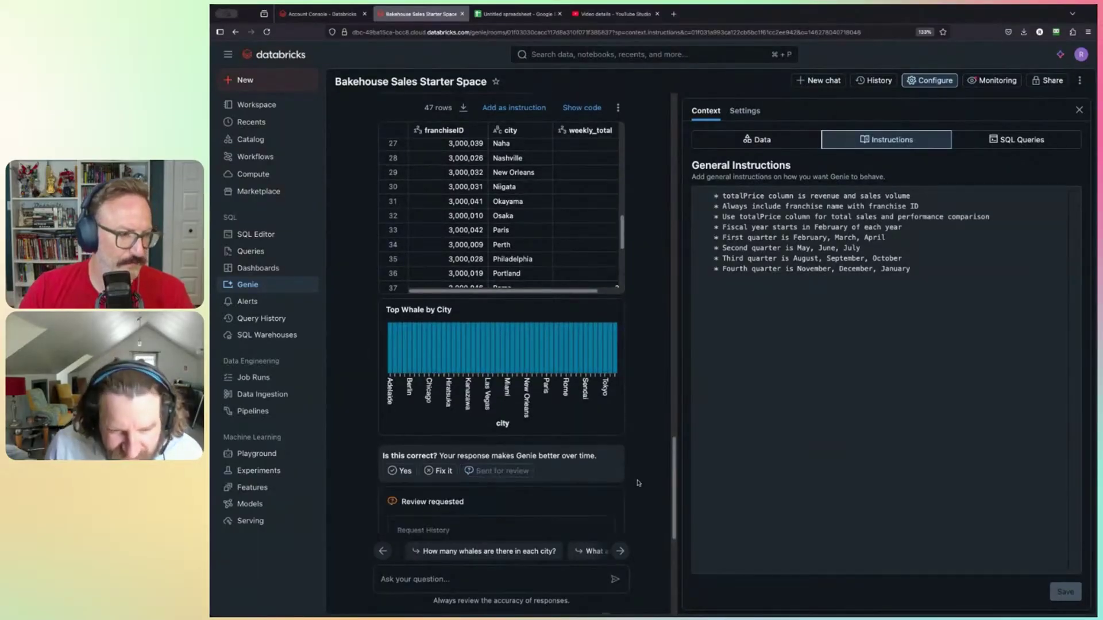
# - Examine the review request's history and the SQL listed for admin review below the answer
pyautogui.scroll(-1, 550, 473)
pyautogui.scroll(-1, 550, 472)
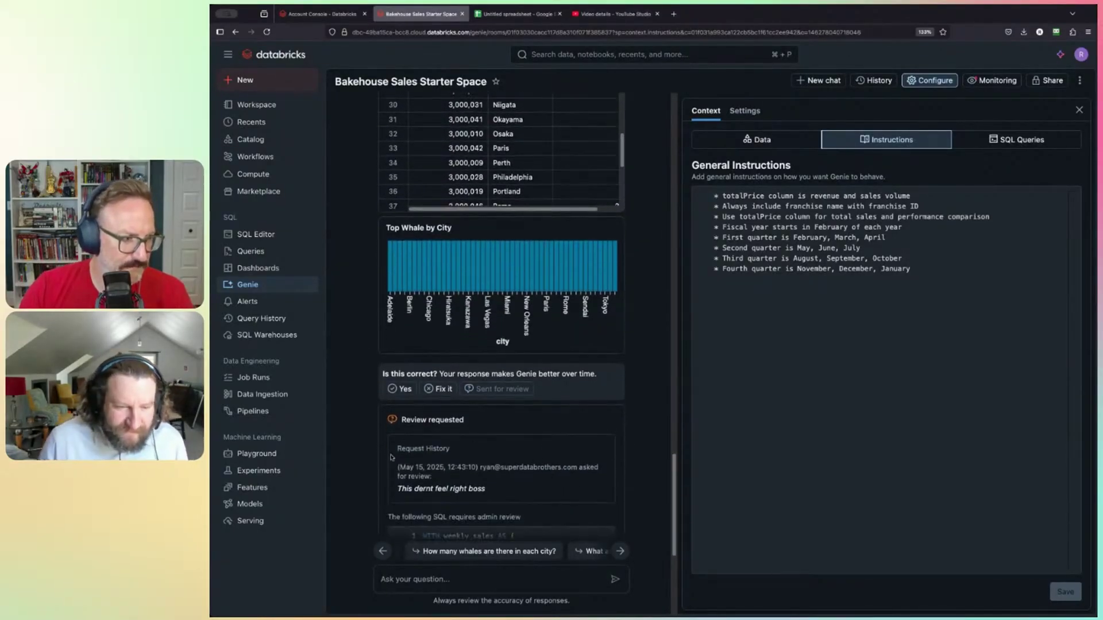
pyautogui.scroll(-1, 451, 485)
pyautogui.scroll(1, 464, 430)
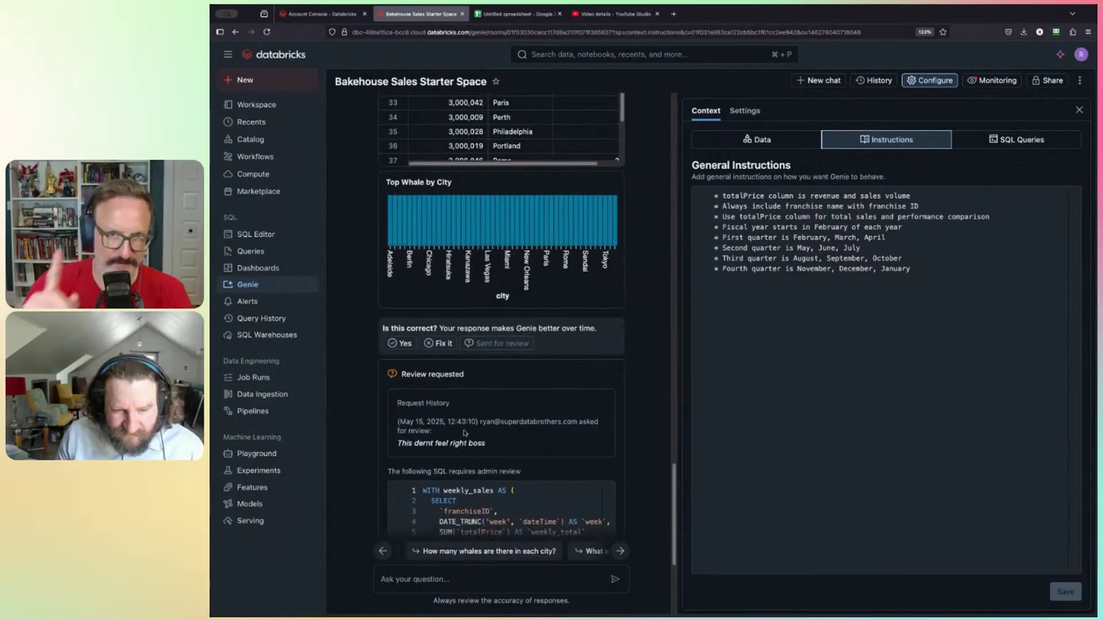
pyautogui.scroll(1, 464, 432)
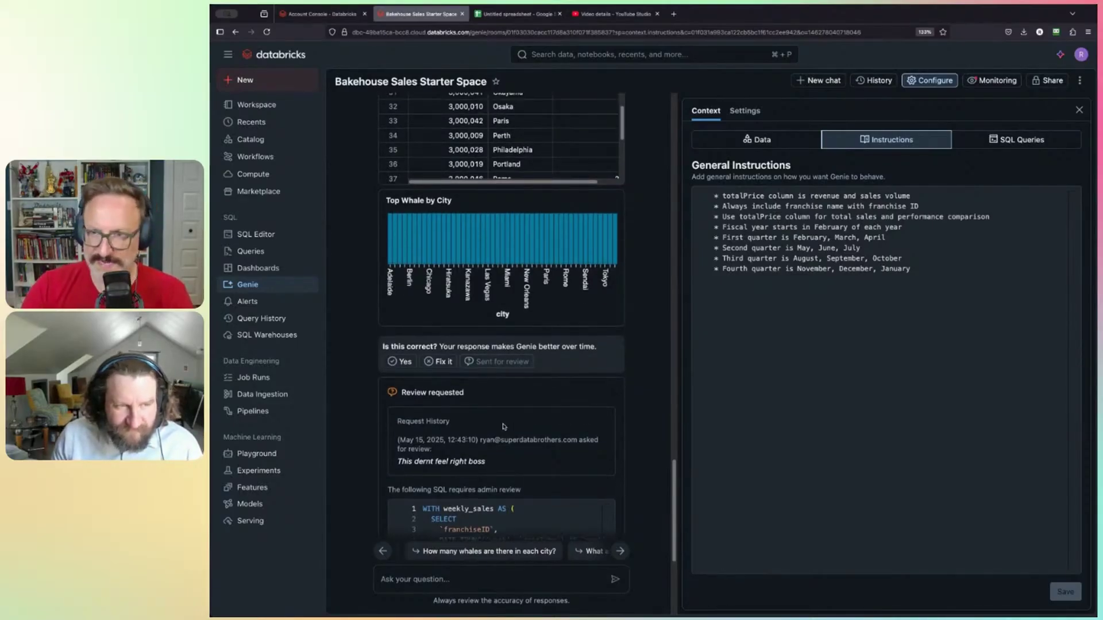
# - Start Fix it feedback on the answer with "The bars are all the same length and there isn't anything on the Y axis can you add"
pyautogui.click(433, 362)
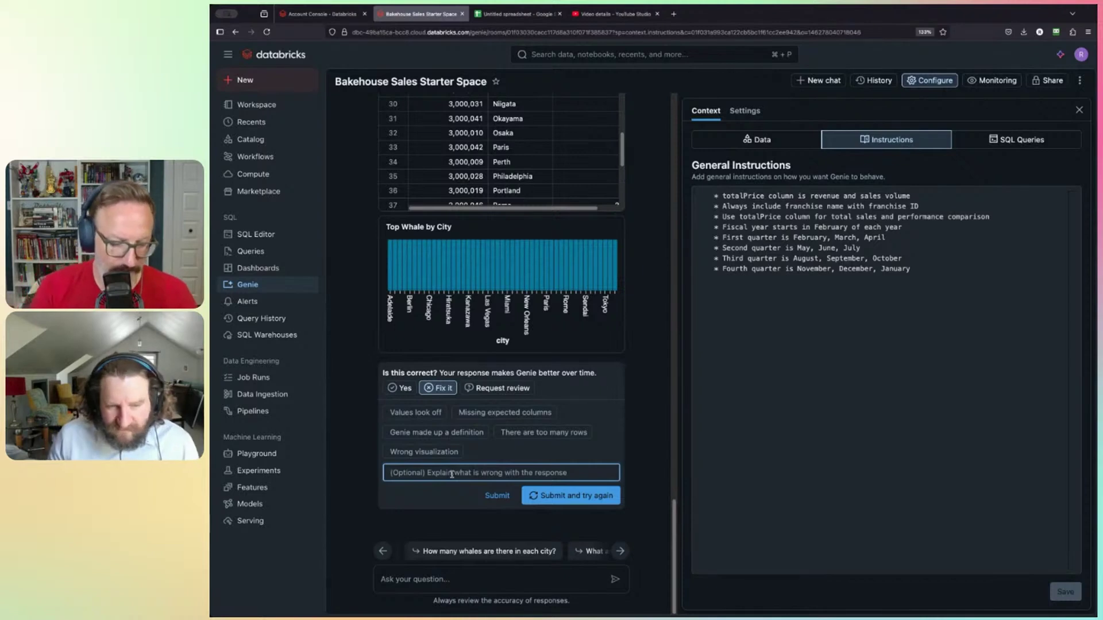
pyautogui.write('The b')
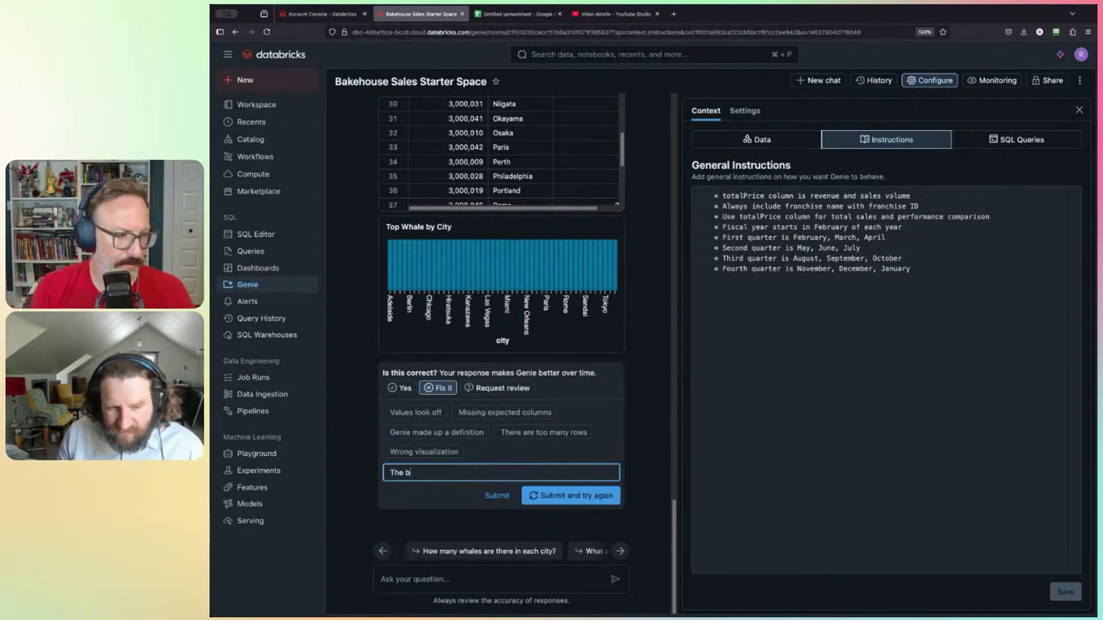
pyautogui.write('ars are all the same ')
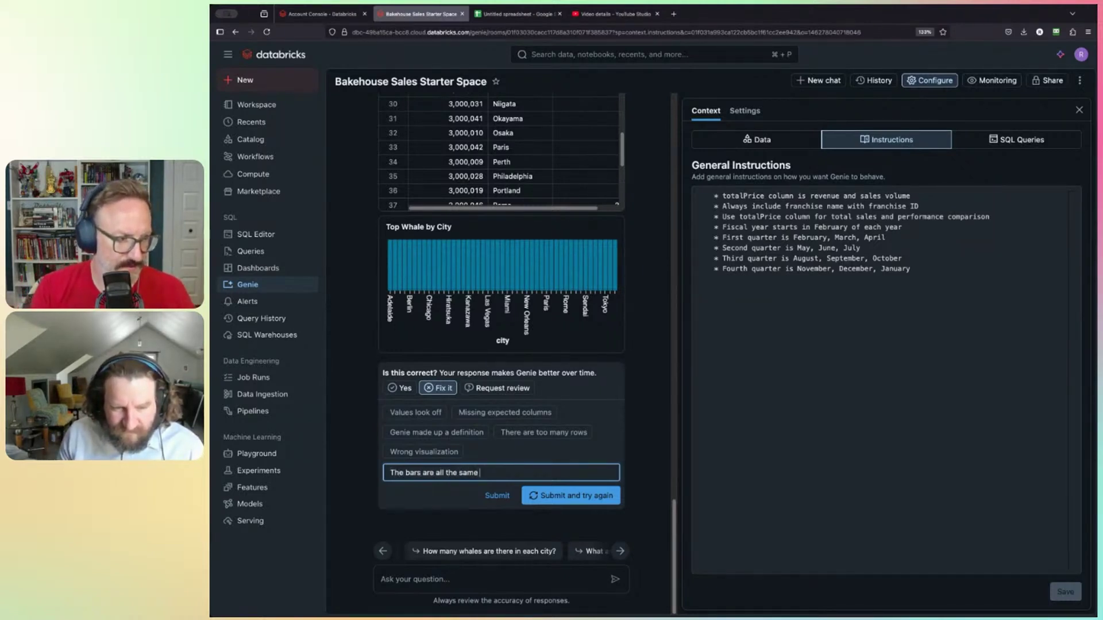
pyautogui.write("length and there isn't")
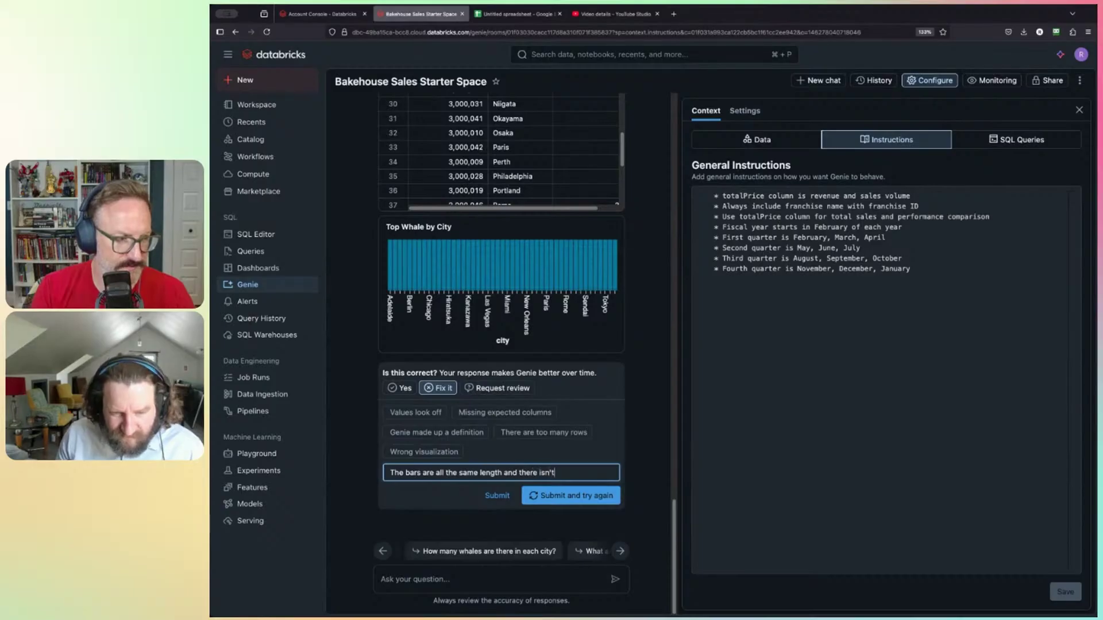
pyautogui.write(' anything on the Y a')
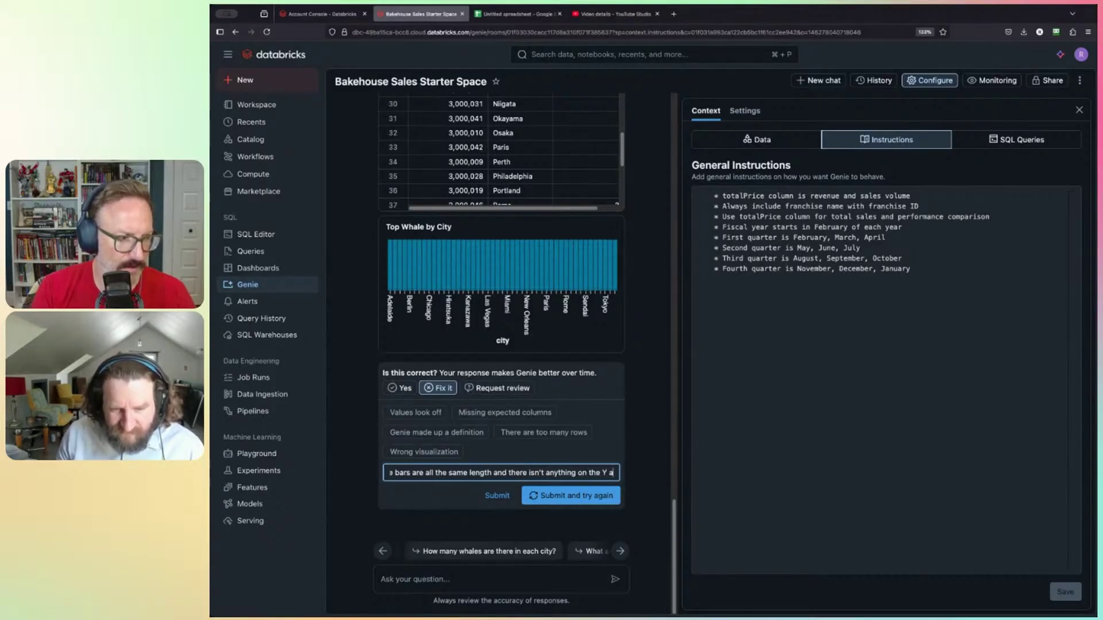
pyautogui.write('xis can you add')
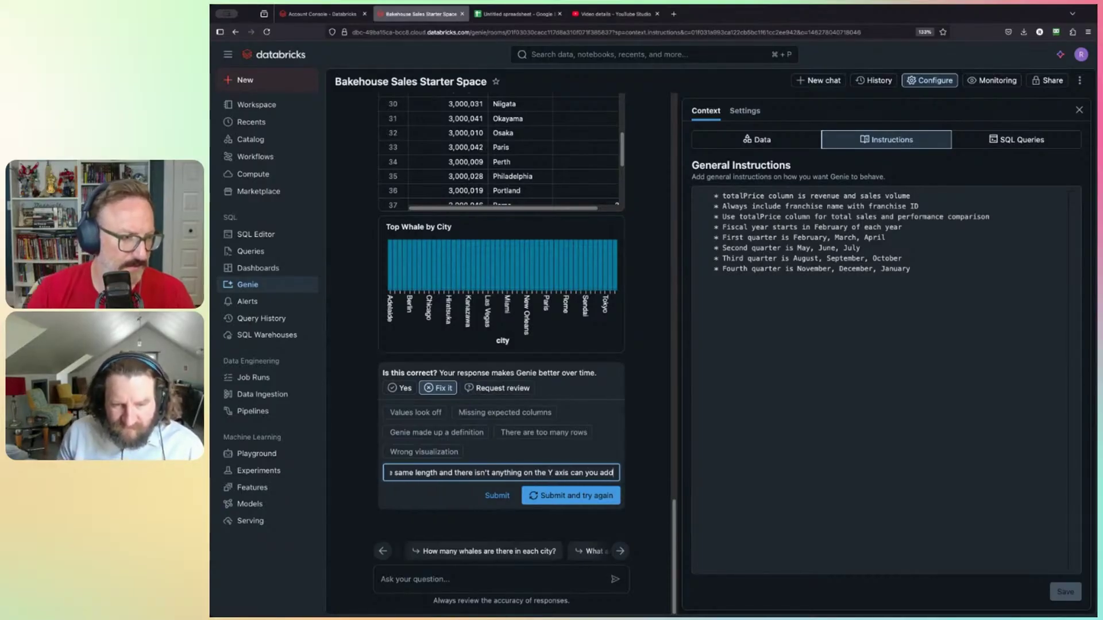
# - Flag the answer as missing expected columns, finish the feedback with "weekly total to the y axis", and submit it for another try
pyautogui.scroll(2, 575, 255)
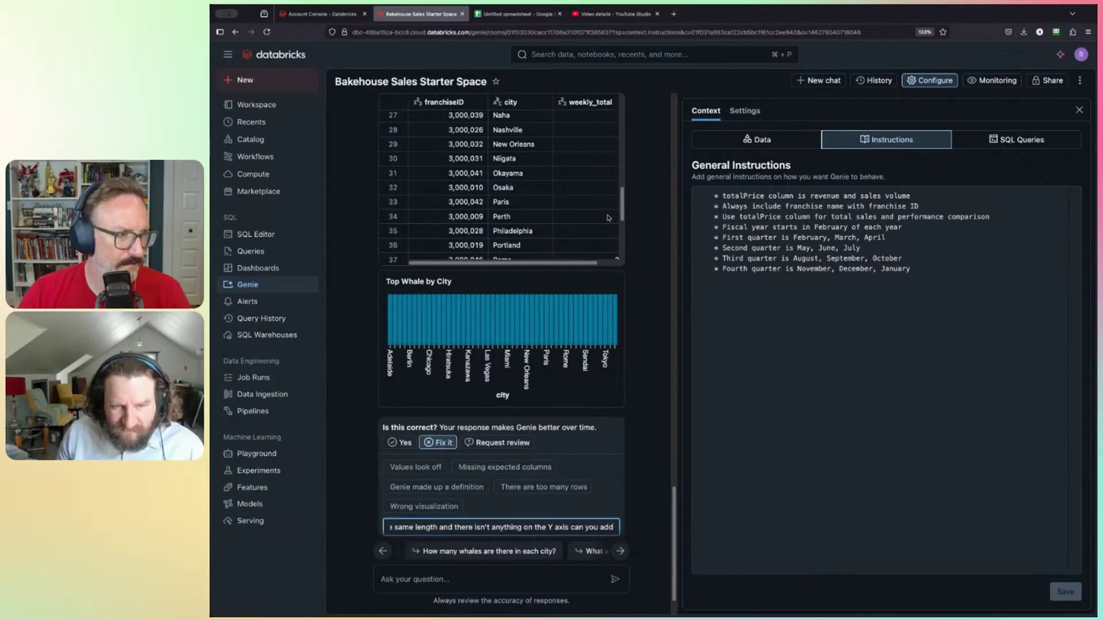
pyautogui.scroll(-2, 523, 374)
pyautogui.click(511, 417)
pyautogui.write('we')
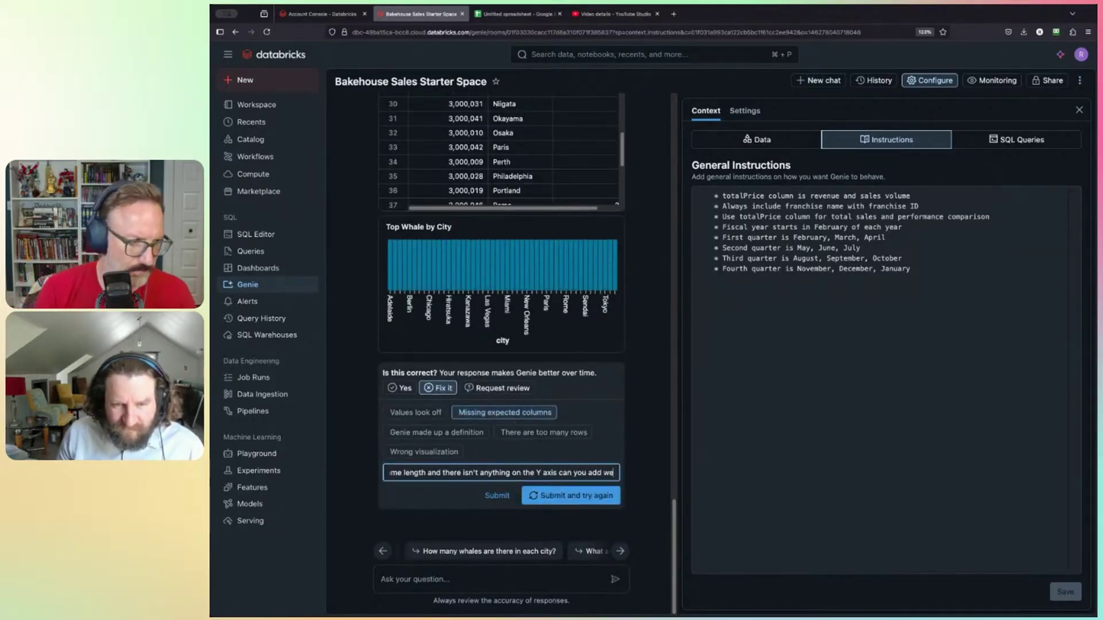
pyautogui.write('ekly total to the y axis')
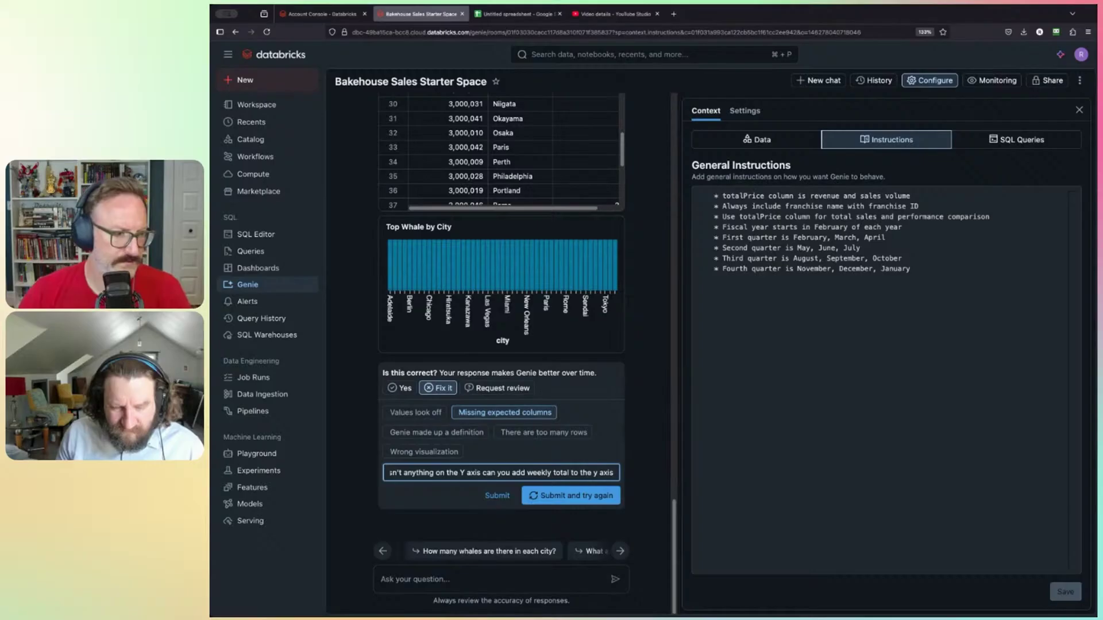
pyautogui.click(575, 496)
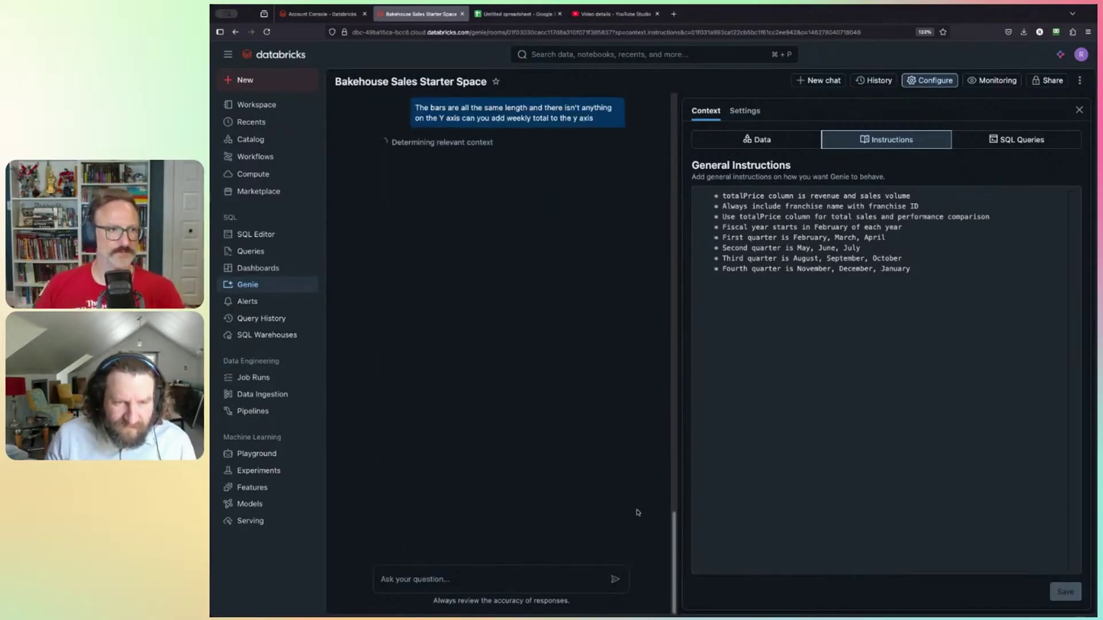
# - Check the weekly_total values in the city results against the Top Whale by City chart, and read Genie's reply to the feedback
pyautogui.scroll(6, 598, 391)
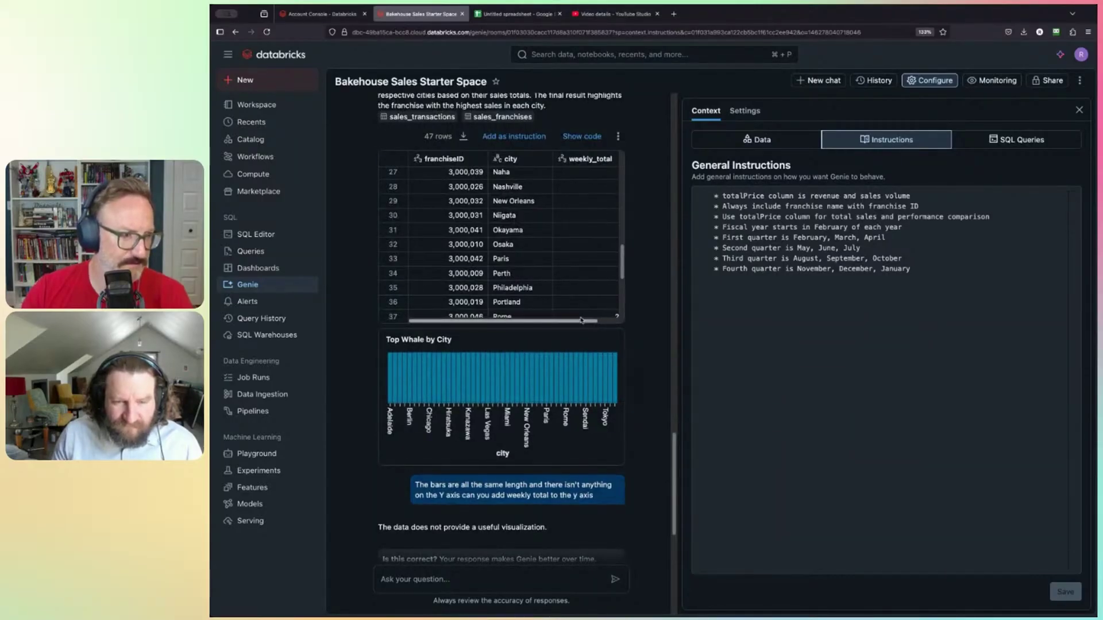
pyautogui.moveTo(580, 320); pyautogui.dragTo(614, 320)
pyautogui.scroll(-5, 612, 200)
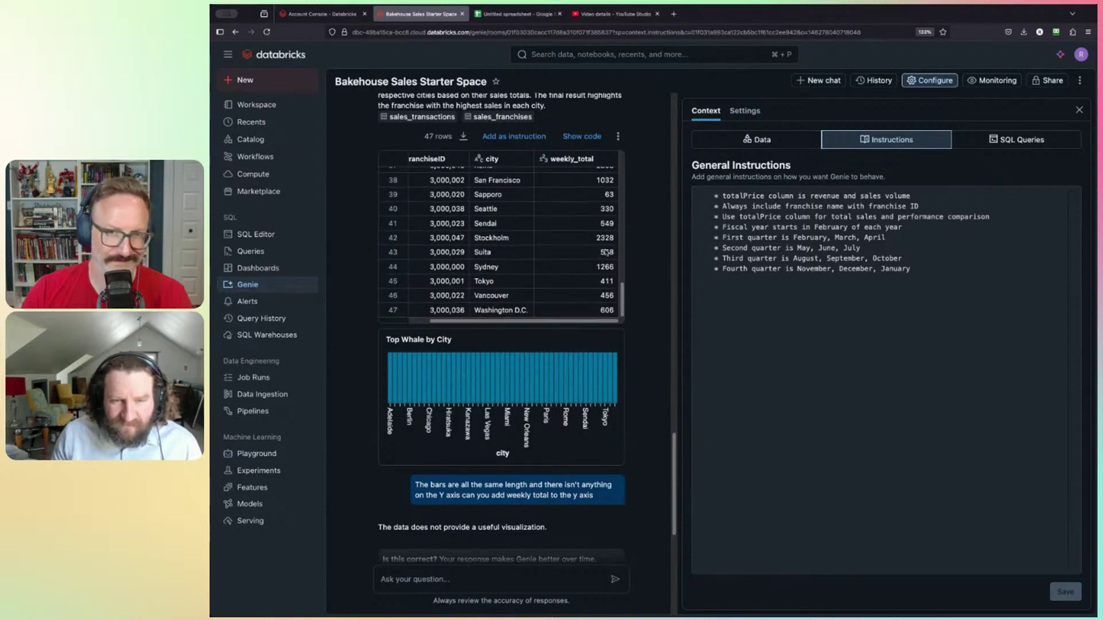
pyautogui.scroll(5, 606, 252)
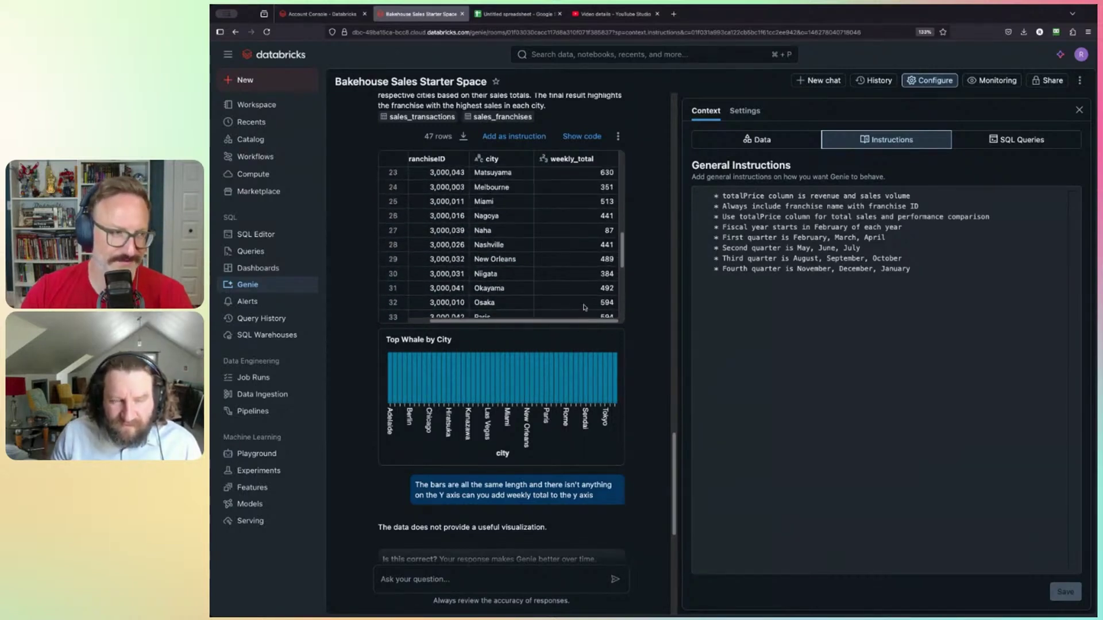
pyautogui.hscroll(-1, 568, 288)
pyautogui.scroll(-3, 536, 396)
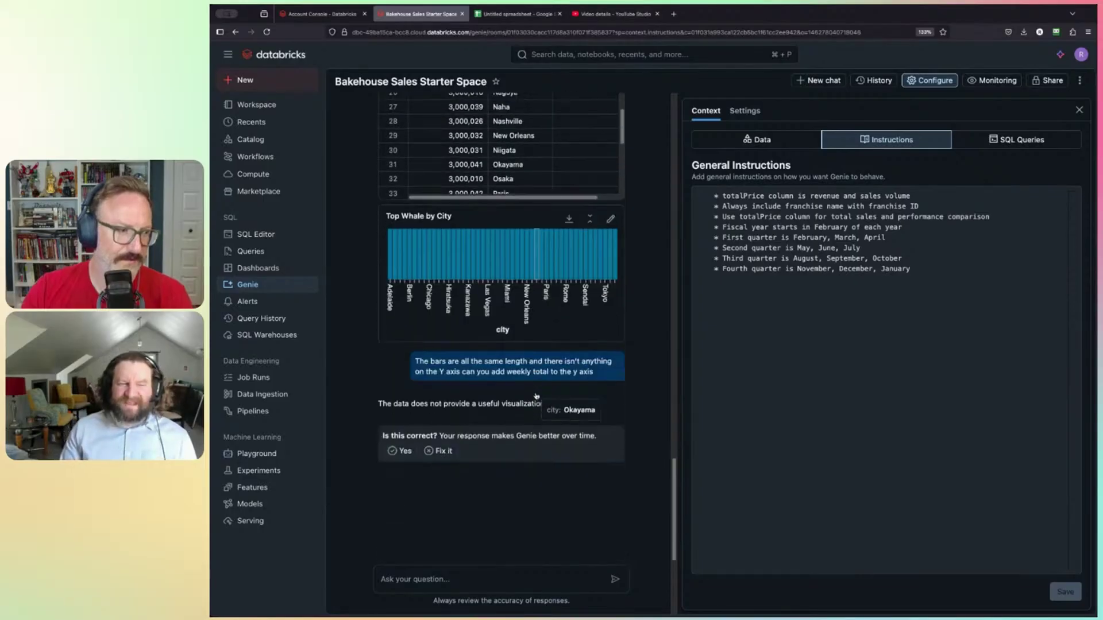
pyautogui.scroll(-1, 536, 396)
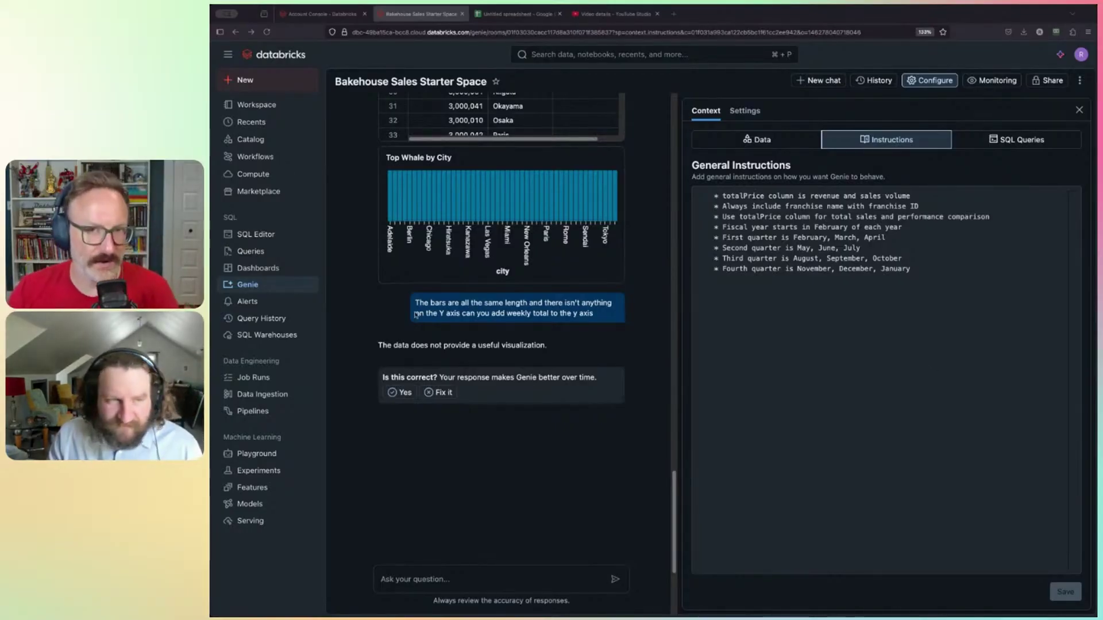
# - Review the explanation and the remaining city rows of the top whale by city answer again
pyautogui.scroll(3, 469, 353)
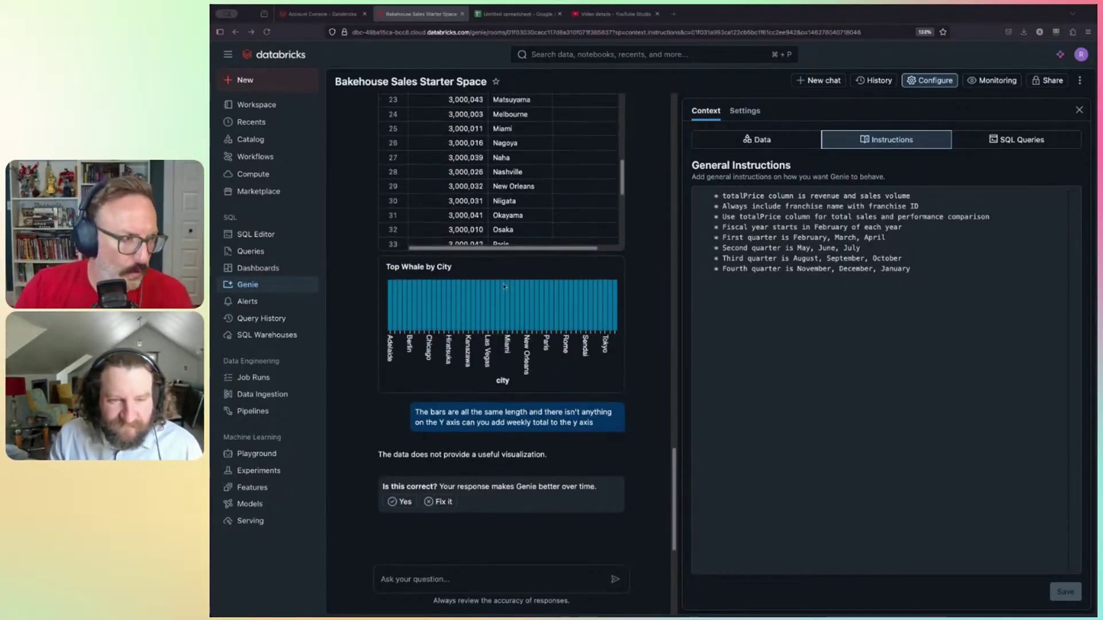
pyautogui.scroll(3, 517, 299)
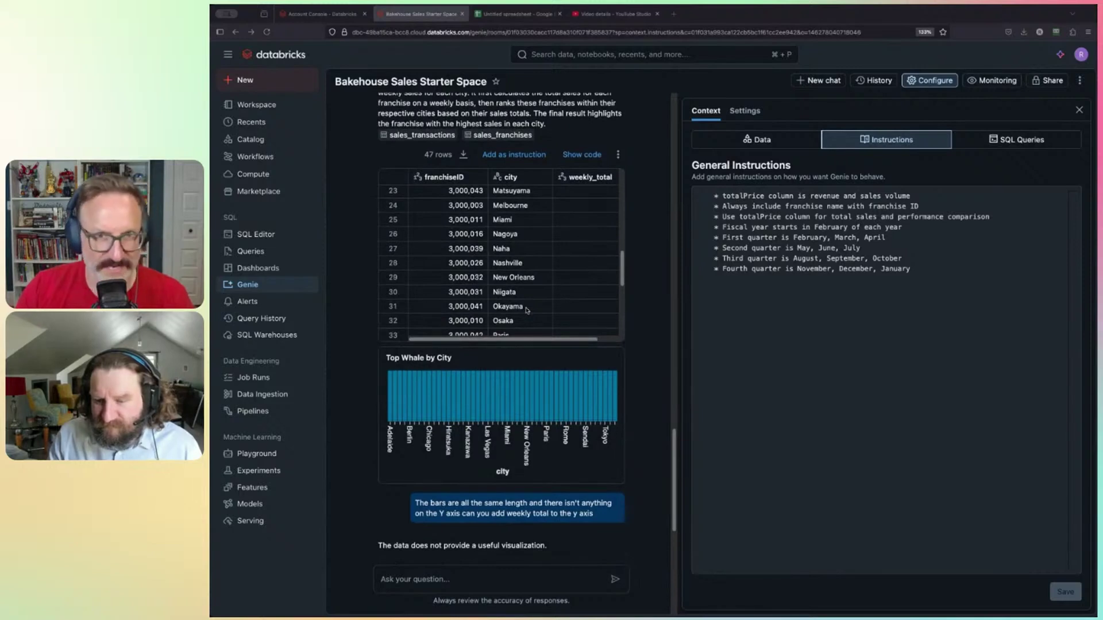
pyautogui.scroll(3, 527, 356)
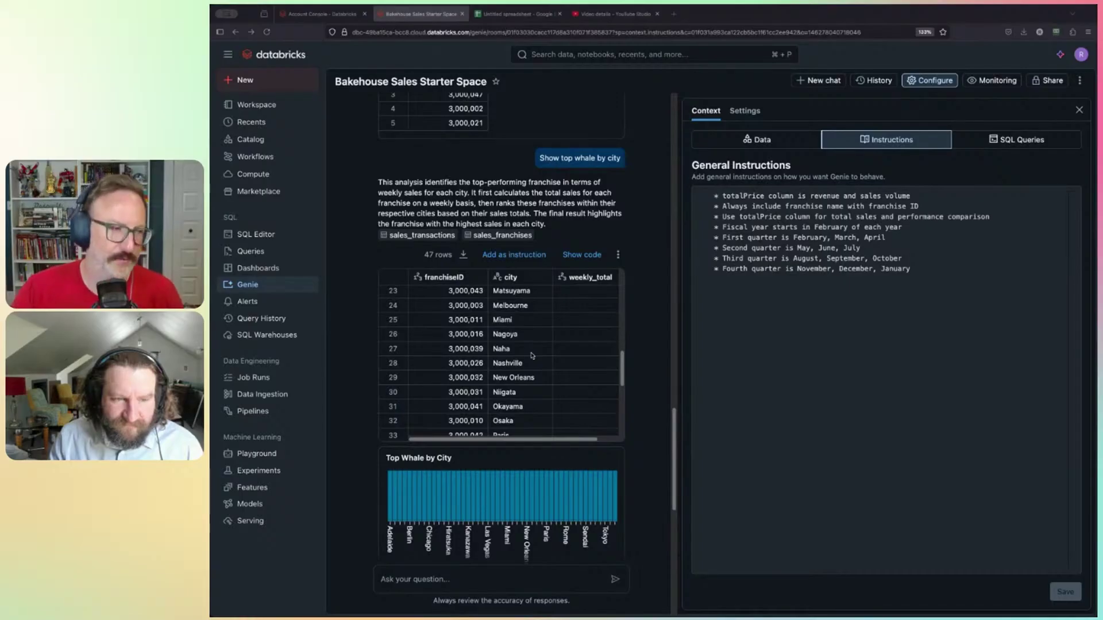
pyautogui.scroll(-4, 532, 356)
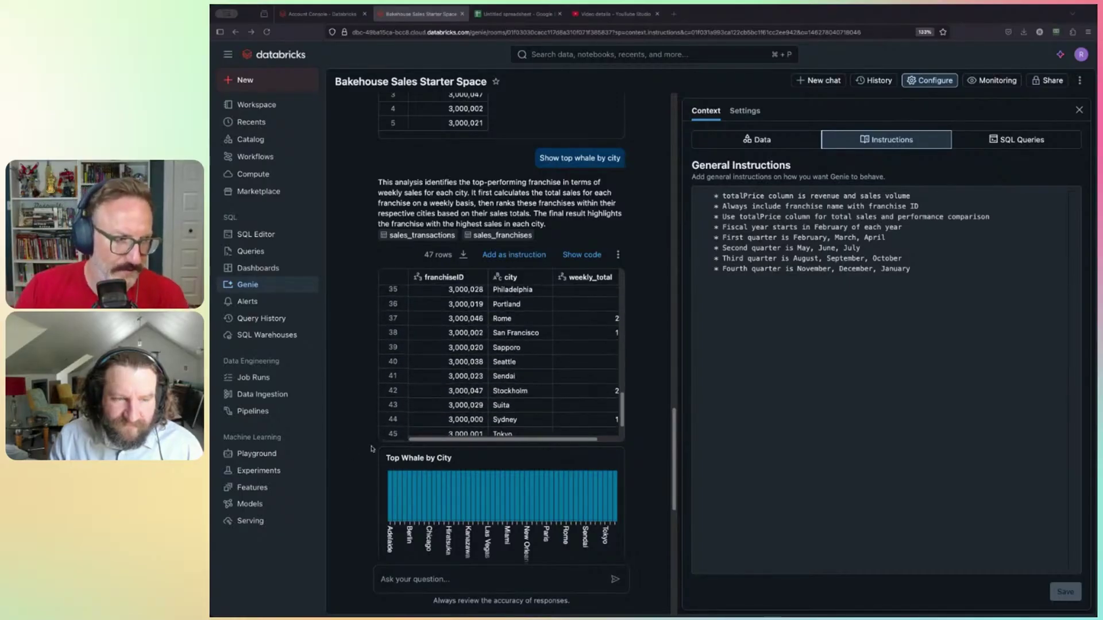
pyautogui.moveTo(674, 462)
pyautogui.mouseDown()
pyautogui.moveTo(675, 510)
pyautogui.moveTo(674, 464)
pyautogui.mouseUp()
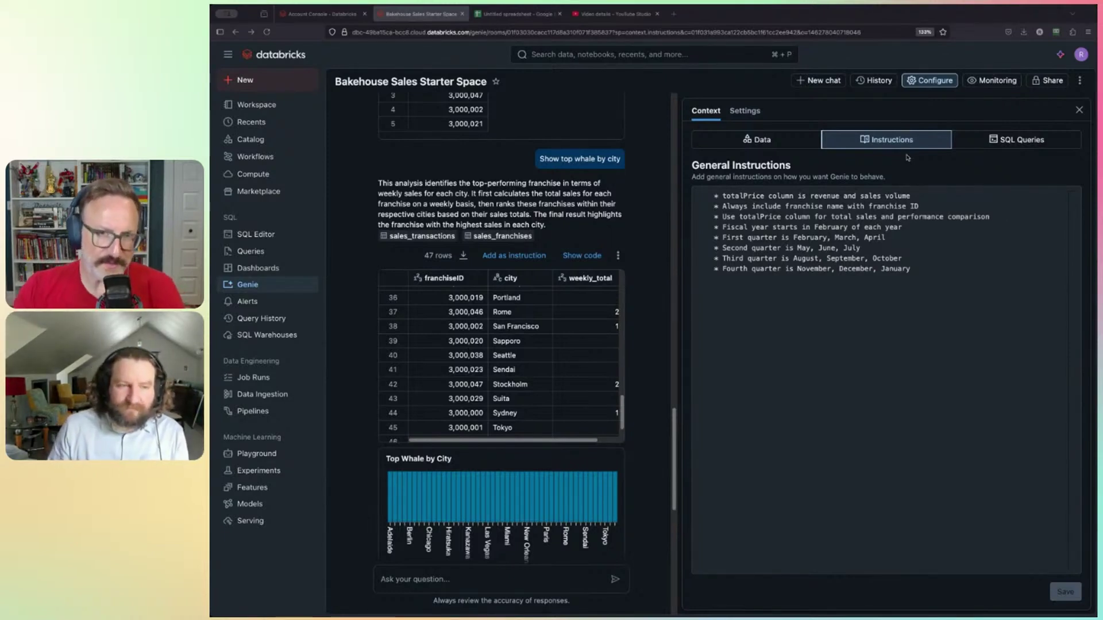
# - Open the past chat about what tables there are and how they are connected, and look through its questions and answers
pyautogui.click(880, 82)
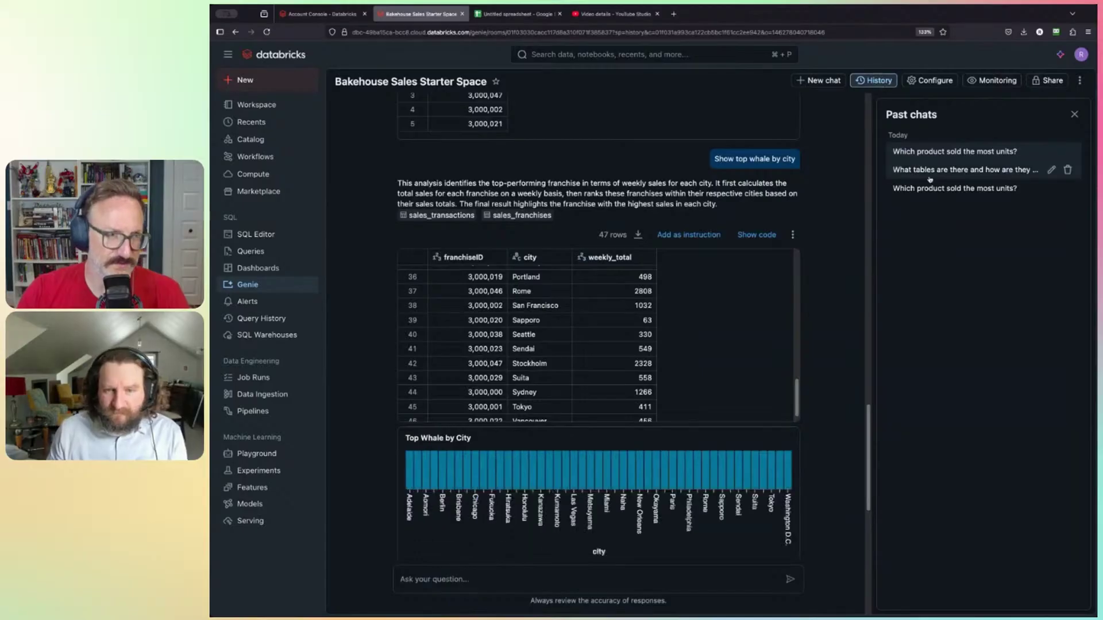
pyautogui.click(979, 171)
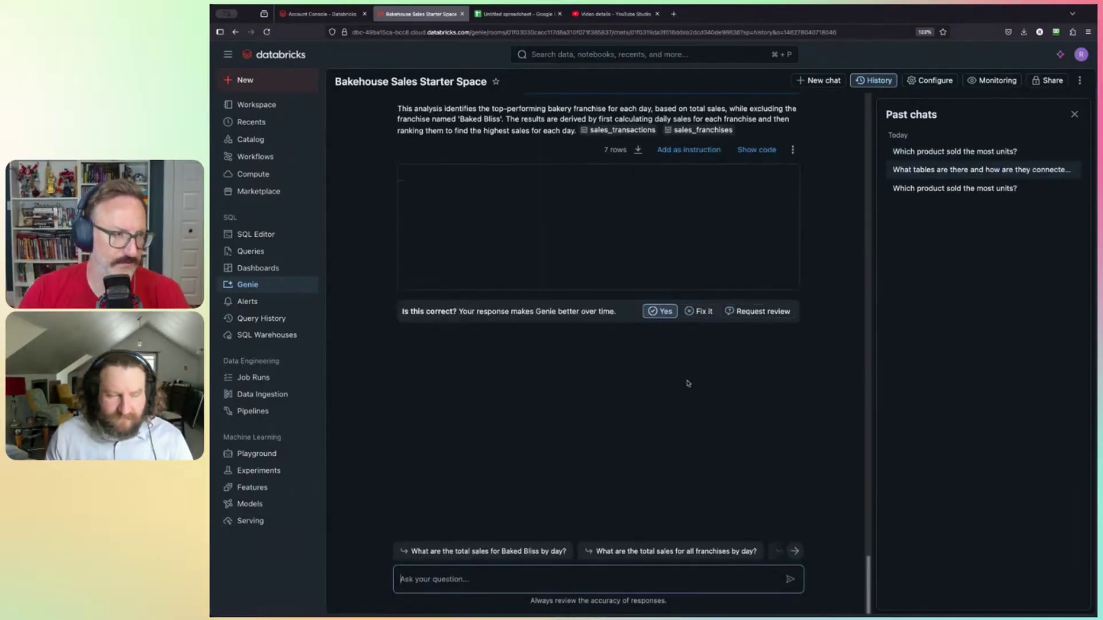
pyautogui.scroll(10, 687, 384)
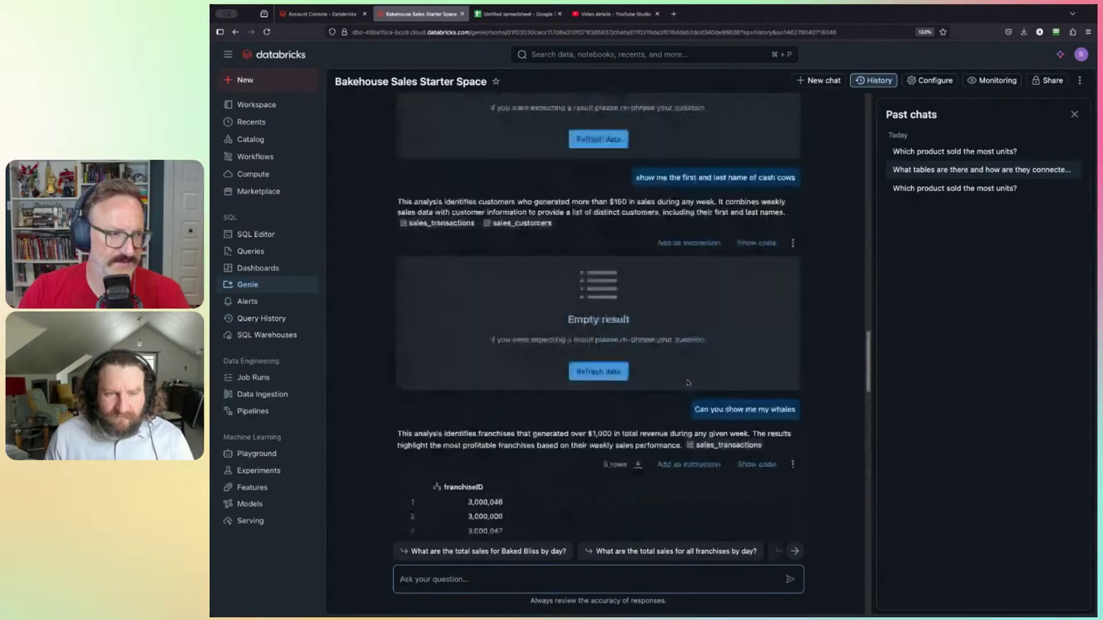
pyautogui.scroll(15, 688, 383)
pyautogui.scroll(-5, 688, 383)
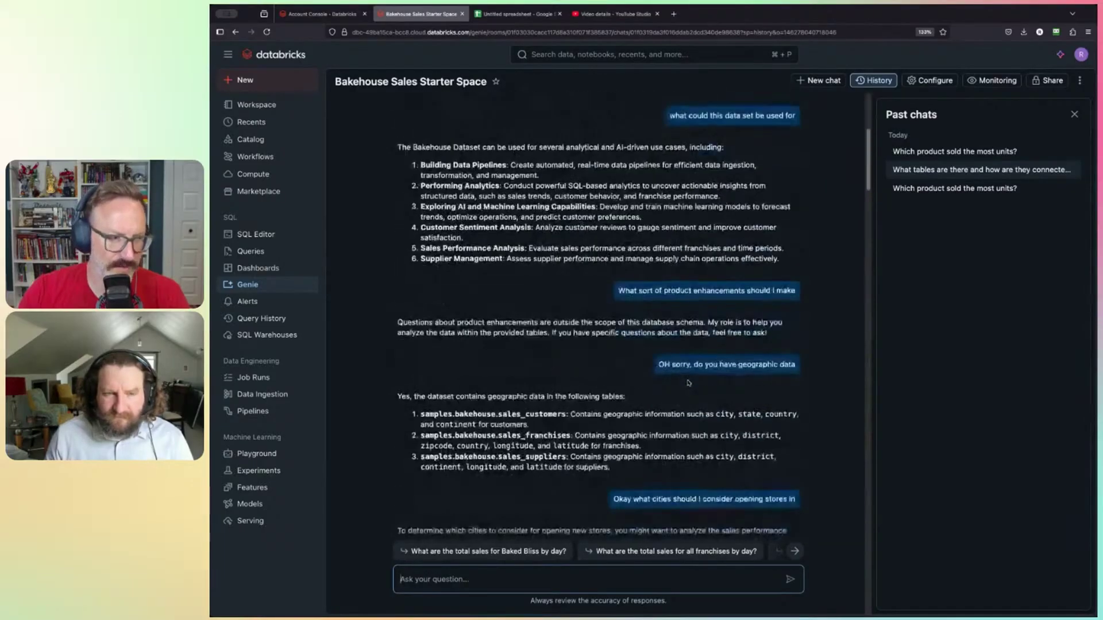
pyautogui.scroll(-20, 688, 383)
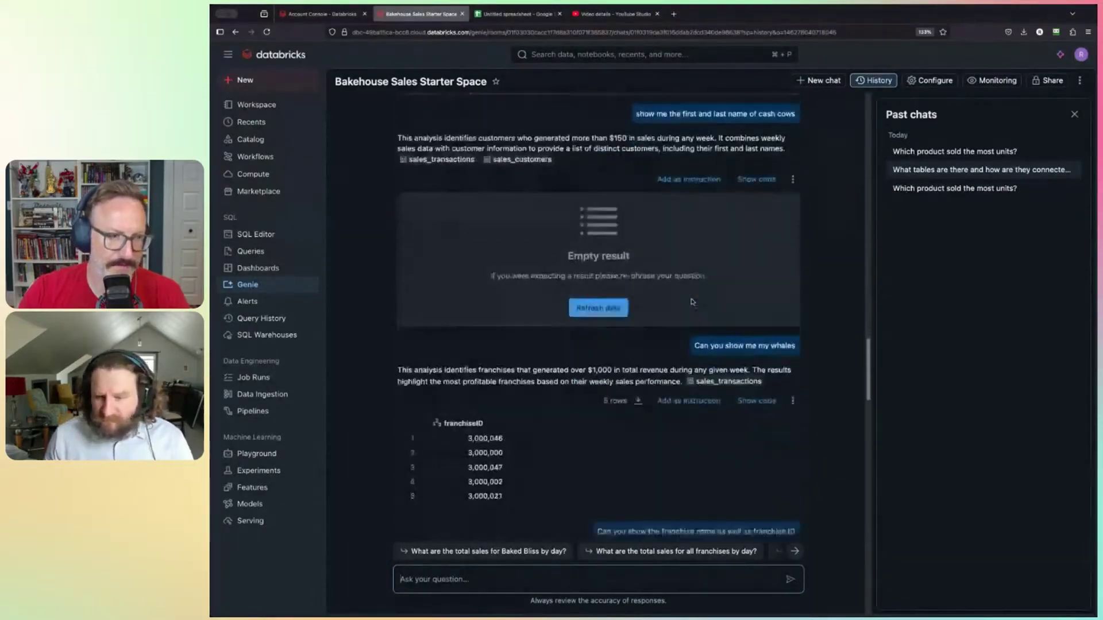
# - Open the space's monitoring page, close the past chats list, and look through the logged questions and their ratings
pyautogui.scroll(-10, 691, 299)
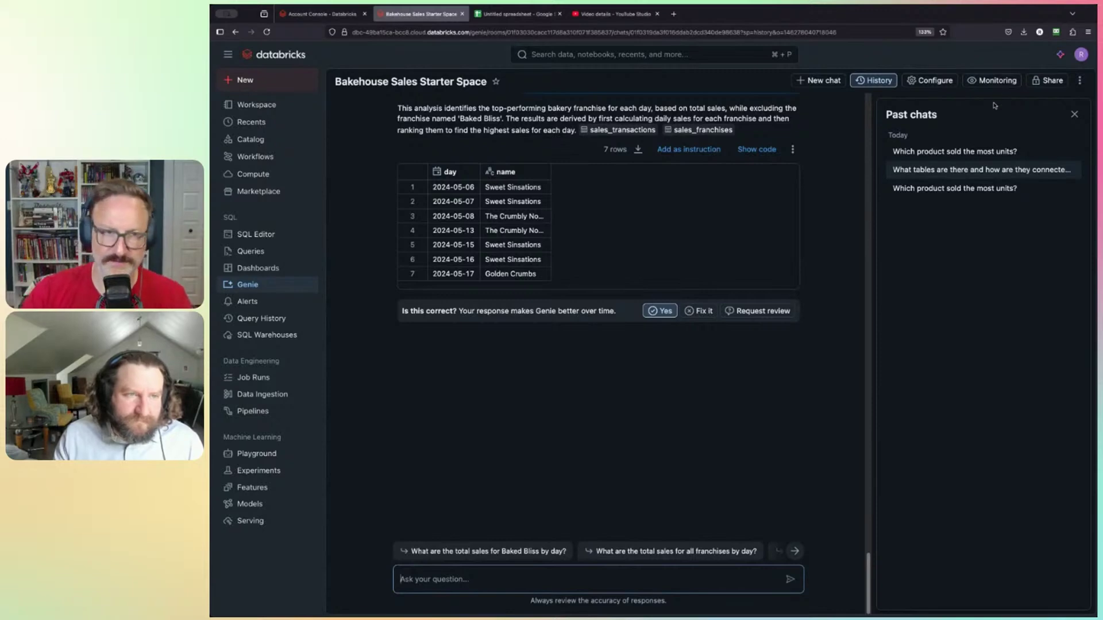
pyautogui.click(992, 80)
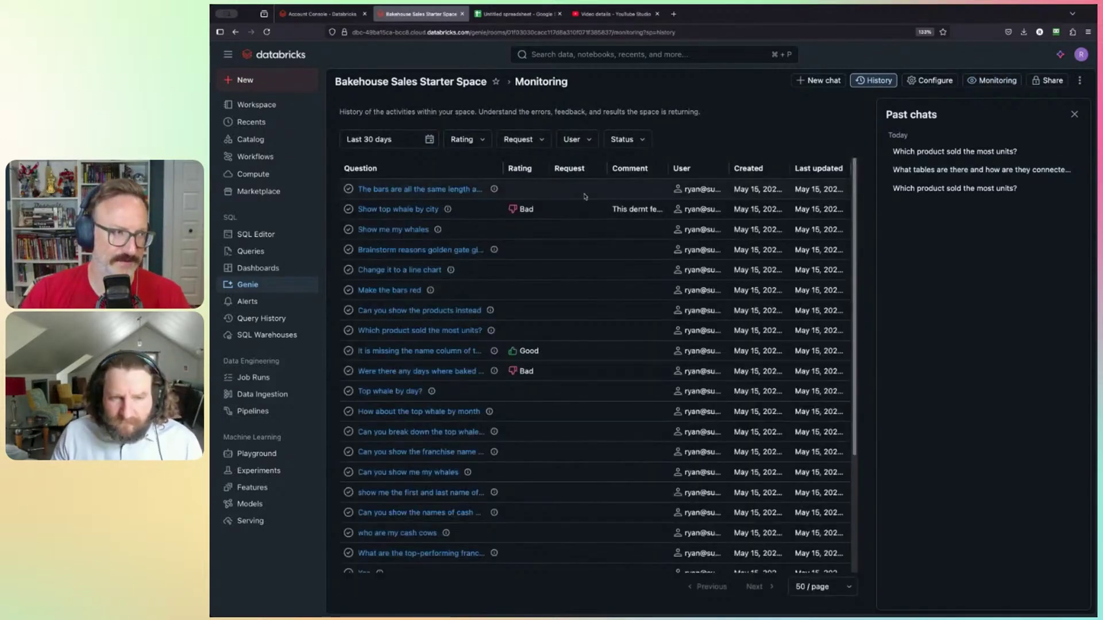
pyautogui.click(1075, 115)
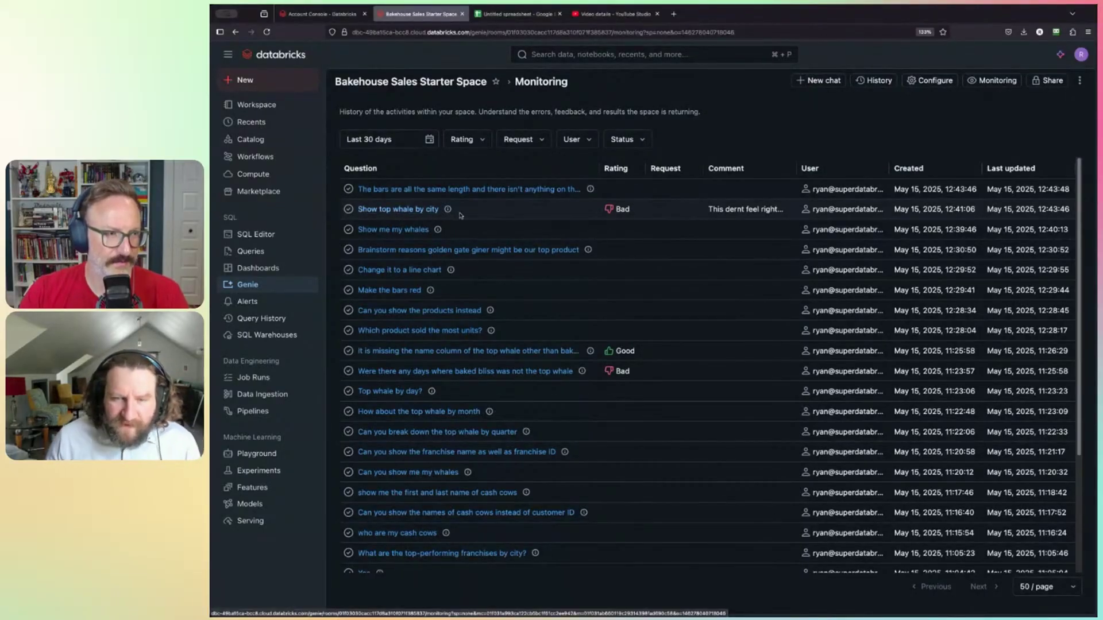
pyautogui.scroll(-5, 565, 438)
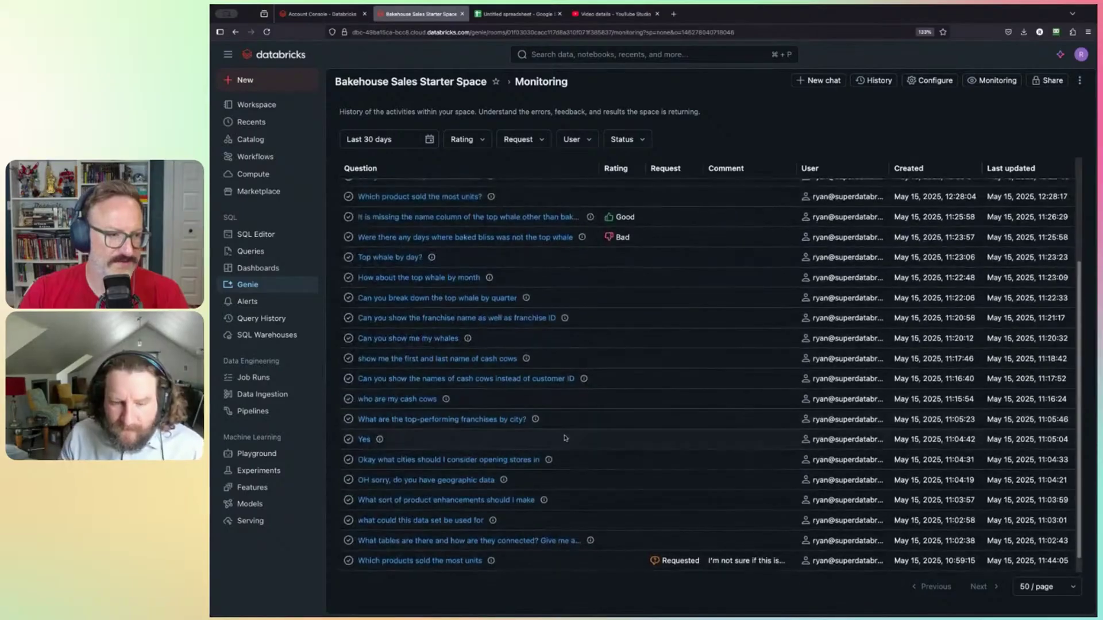
pyautogui.scroll(-1, 661, 454)
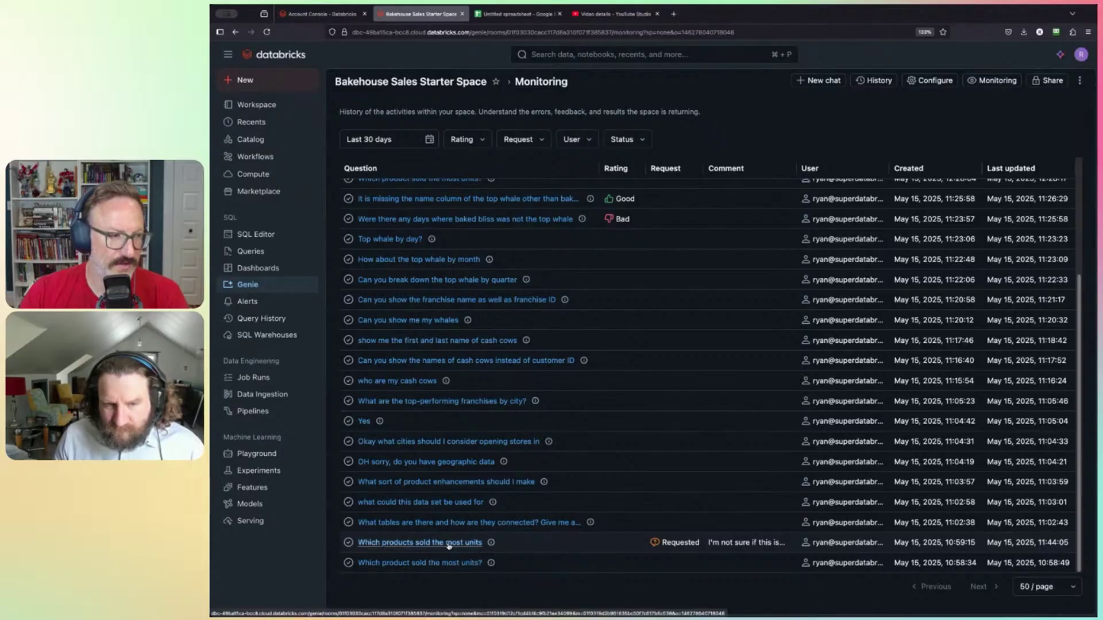
# - Open the logged question "Which products sold the most units" that has a review request and inspect its SQL
pyautogui.click(603, 549)
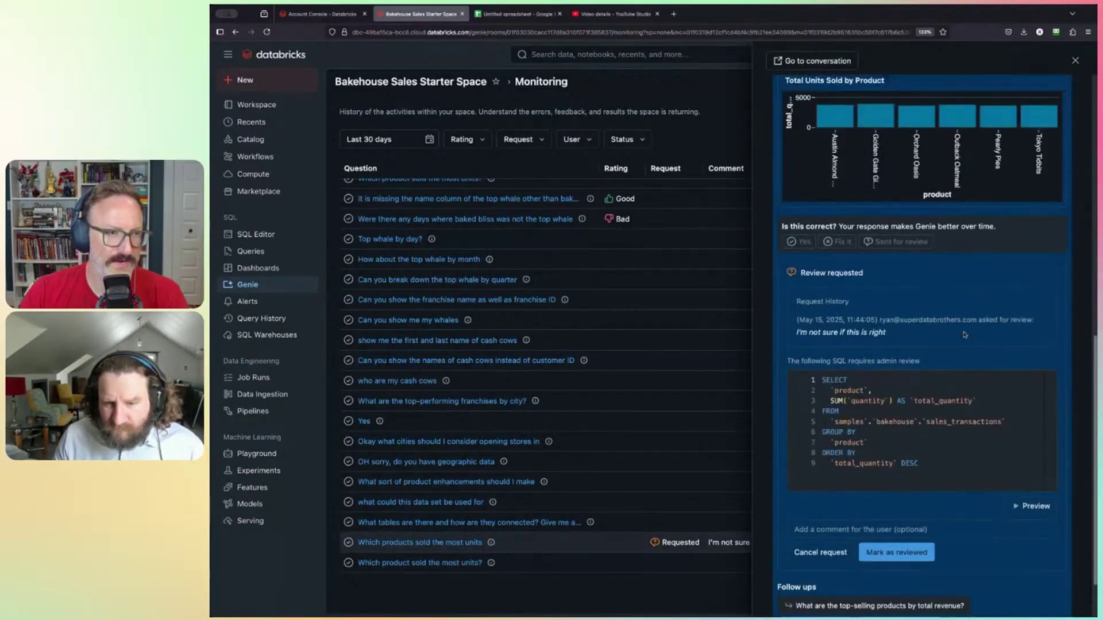
pyautogui.scroll(-3, 877, 369)
pyautogui.click(867, 355)
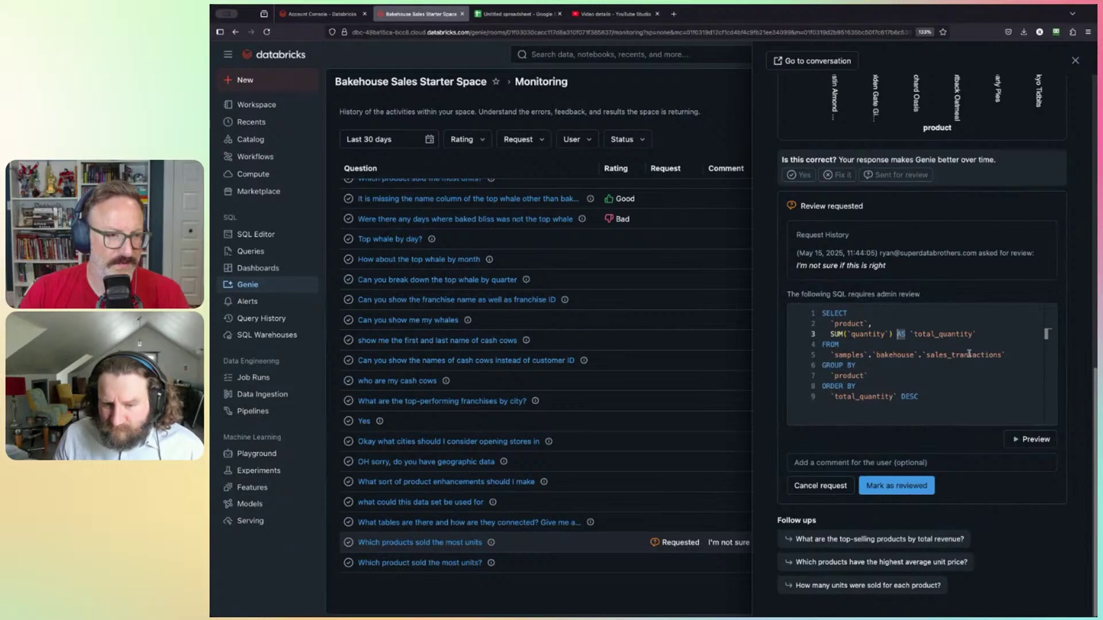
pyautogui.click(938, 335)
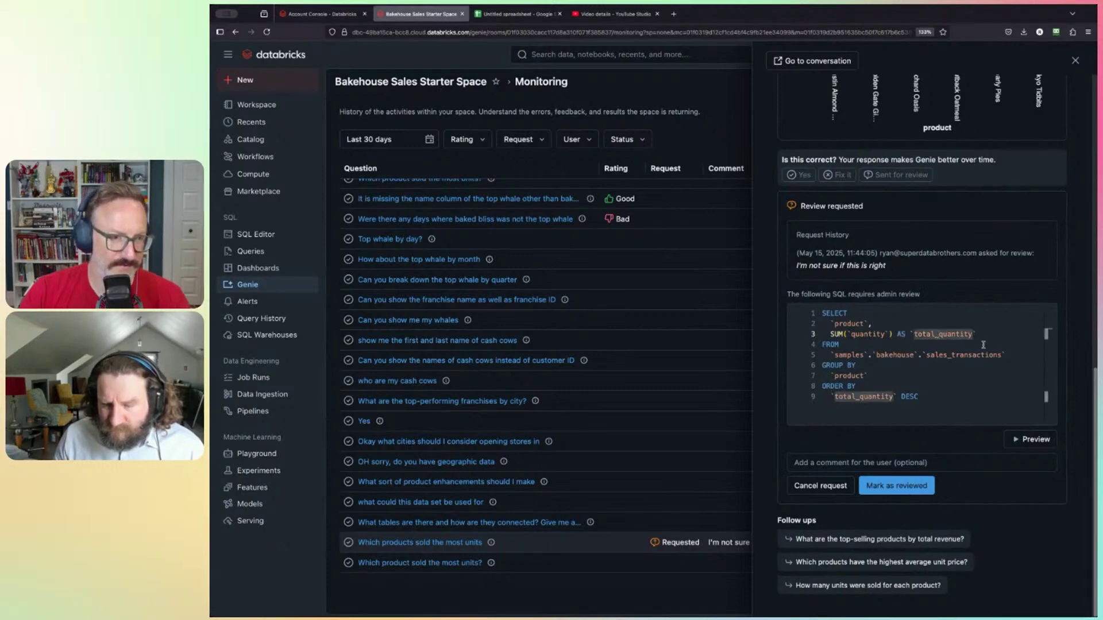
pyautogui.write('n')
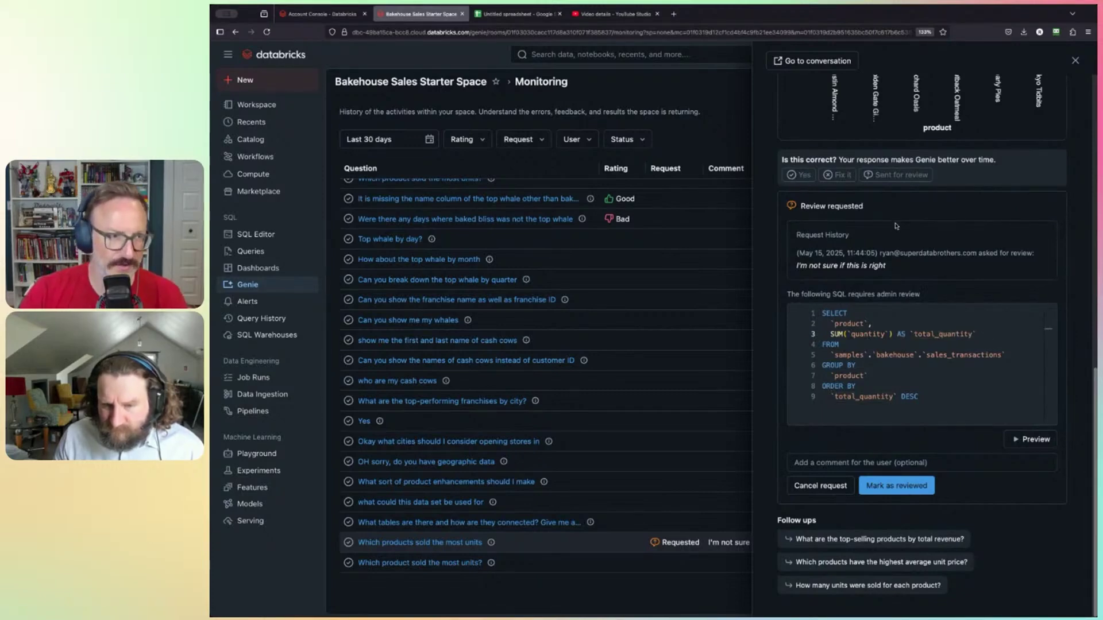
# - Check the flagged conversation's product totals and chart against the SQL awaiting admin review
pyautogui.scroll(10, 896, 229)
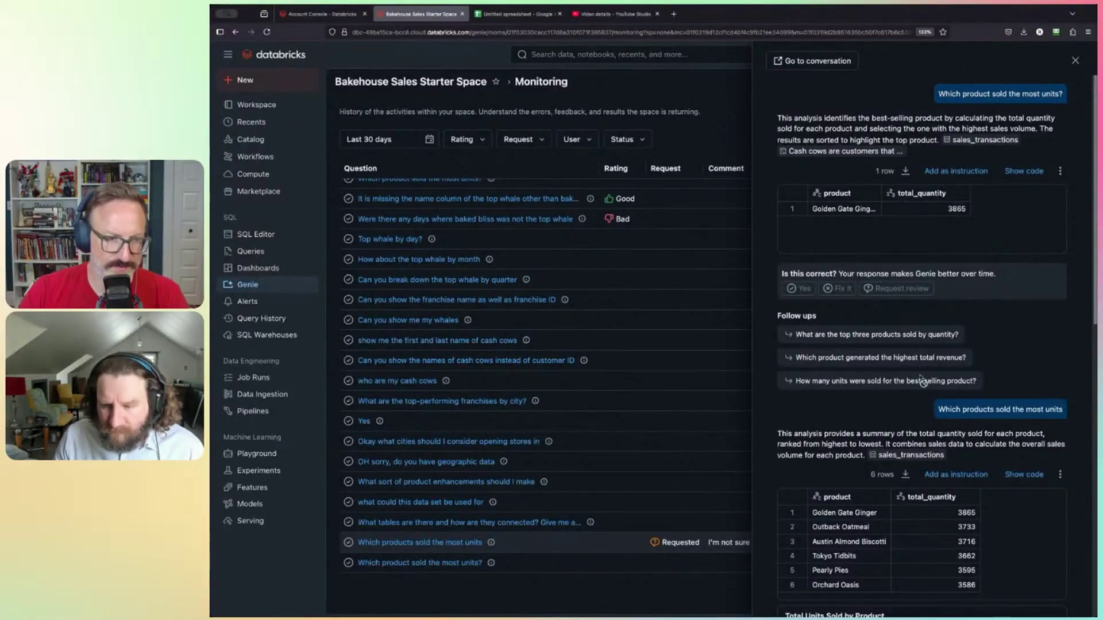
pyautogui.scroll(-5, 887, 379)
pyautogui.scroll(-4, 881, 382)
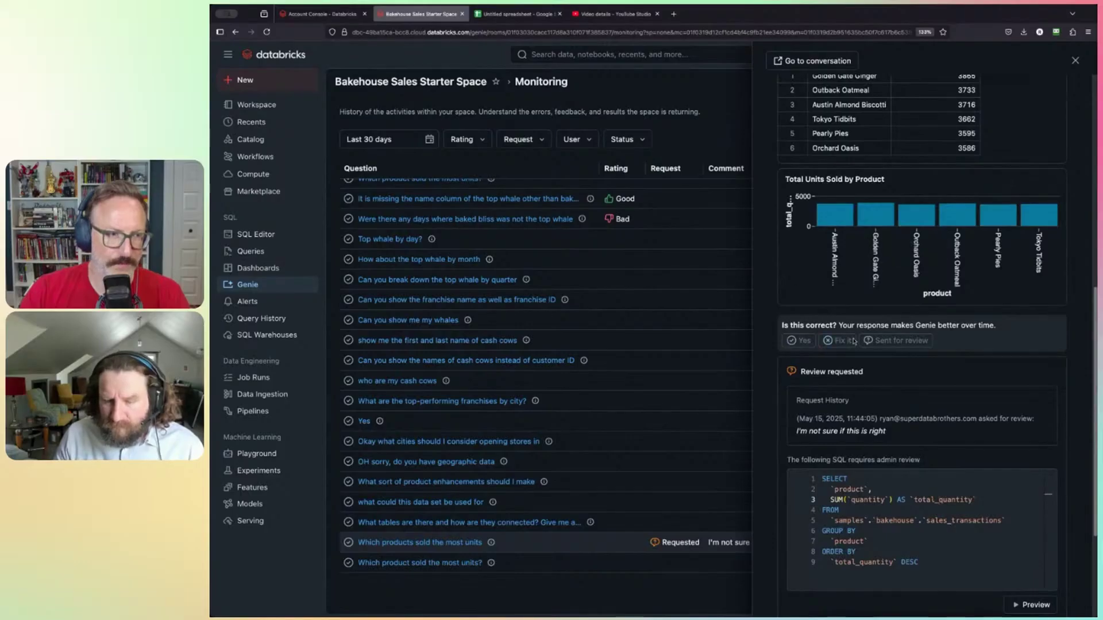
pyautogui.scroll(-1, 908, 287)
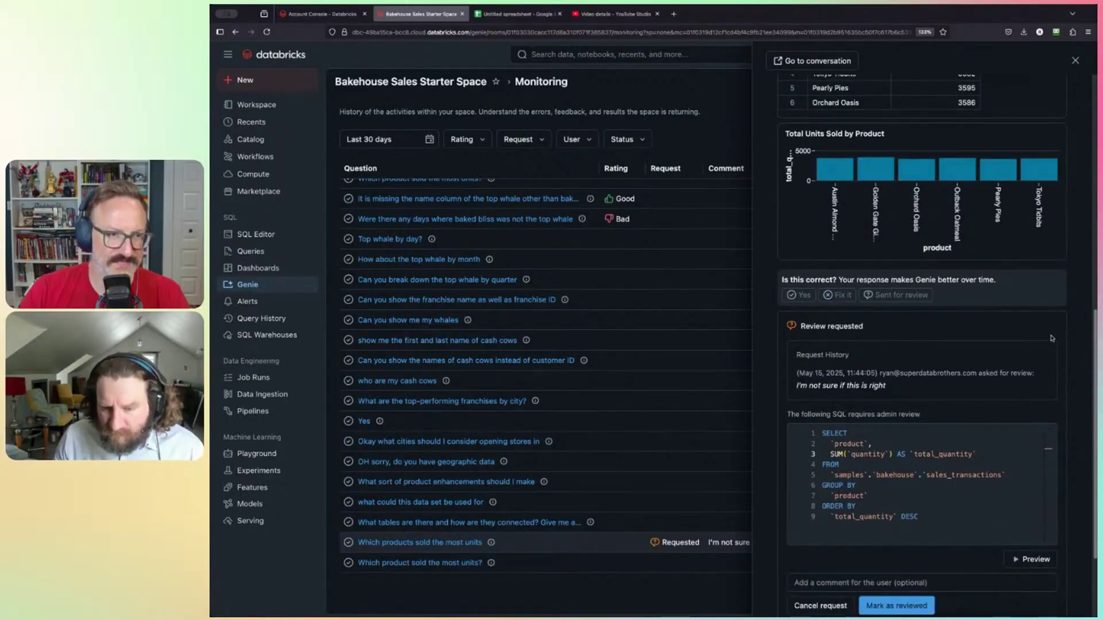
pyautogui.scroll(-2, 862, 408)
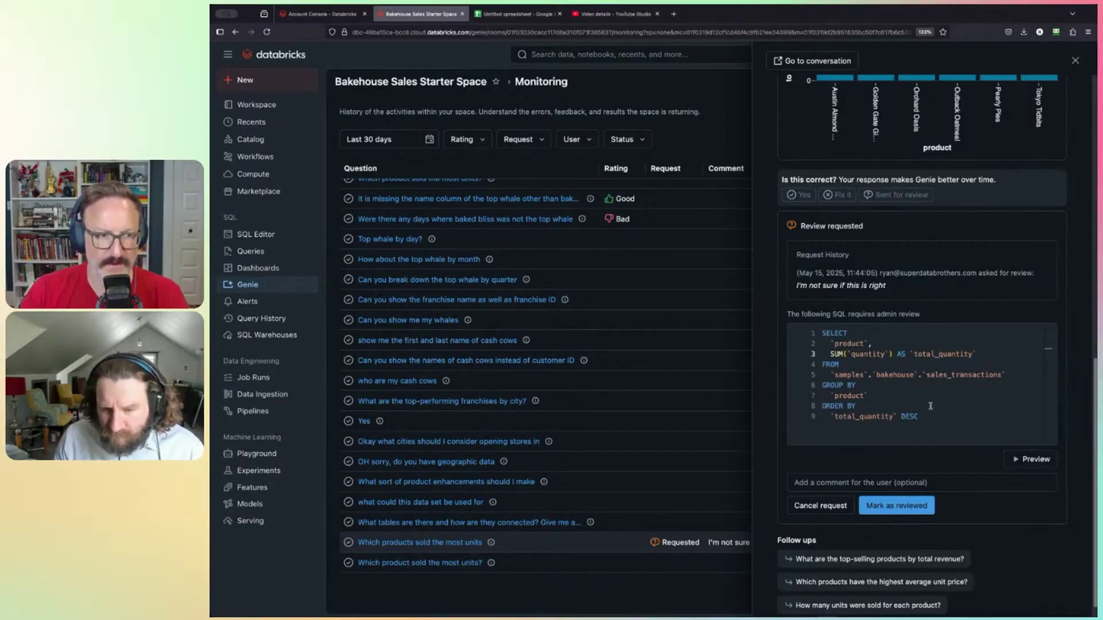
pyautogui.click(884, 396)
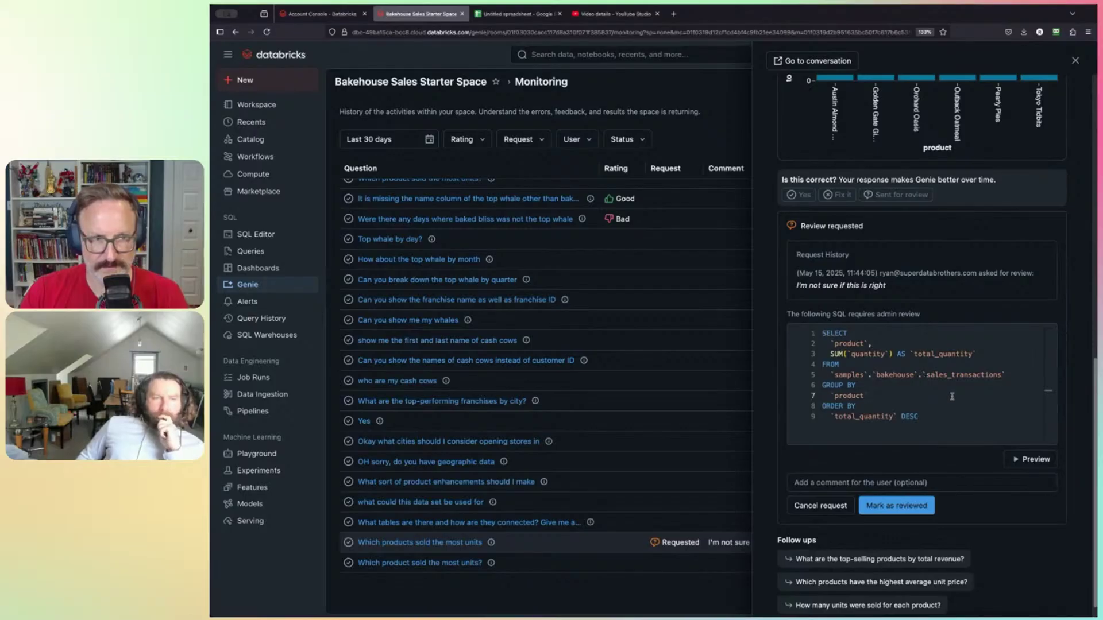
# - Add the review comment "Checked it out looks good now dog", mark the request as reviewed, and close the conversation details
pyautogui.click(864, 482)
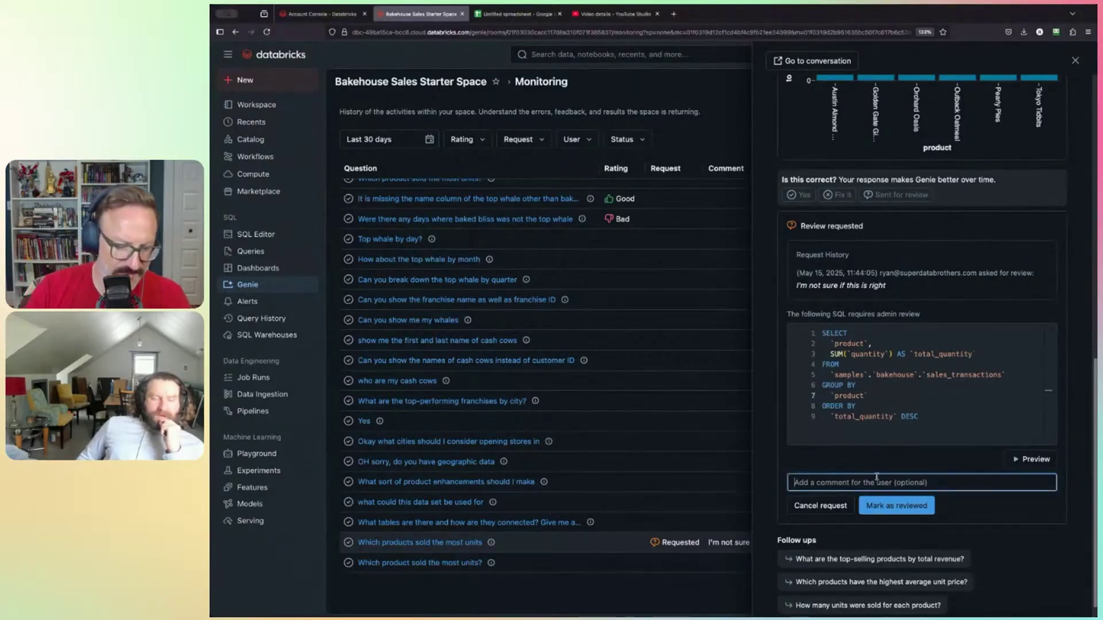
pyautogui.write('Checked')
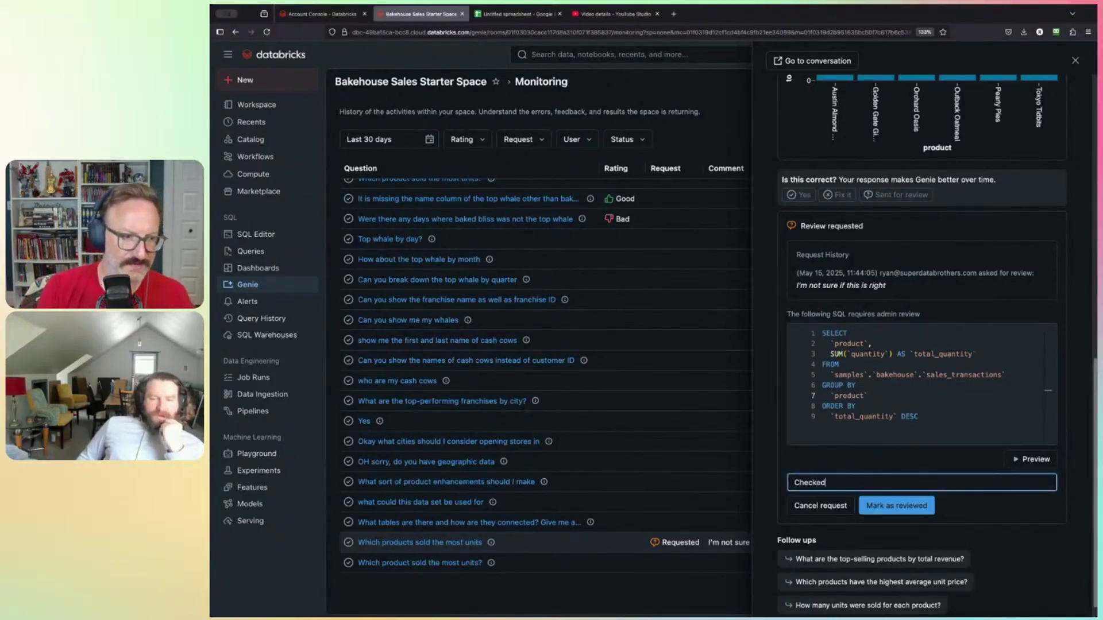
pyautogui.write(' it out ')
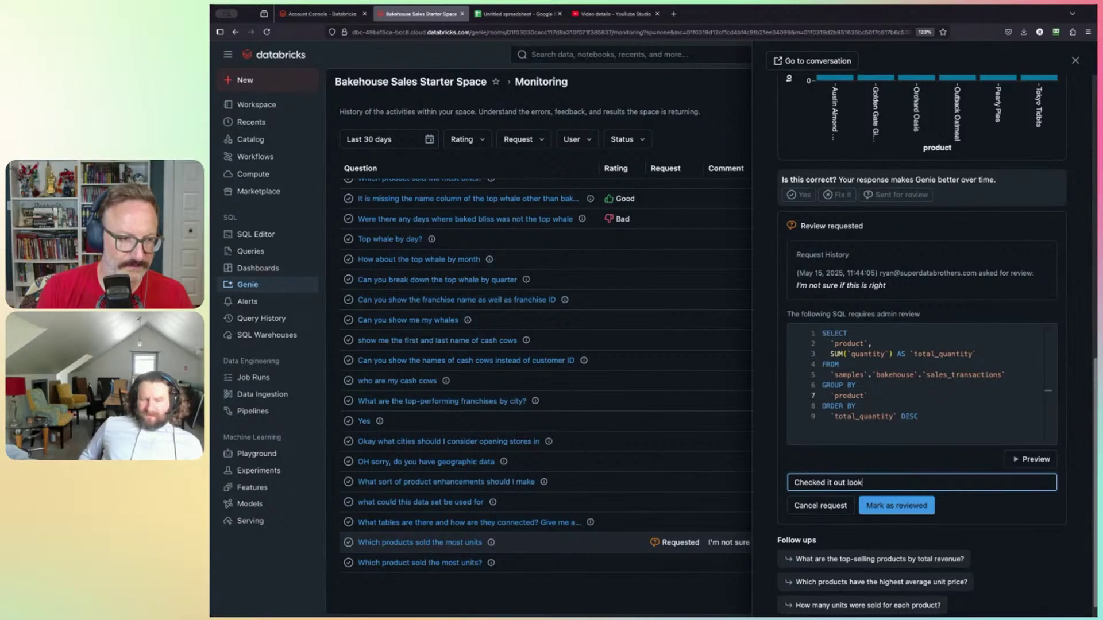
pyautogui.write('looks good now do')
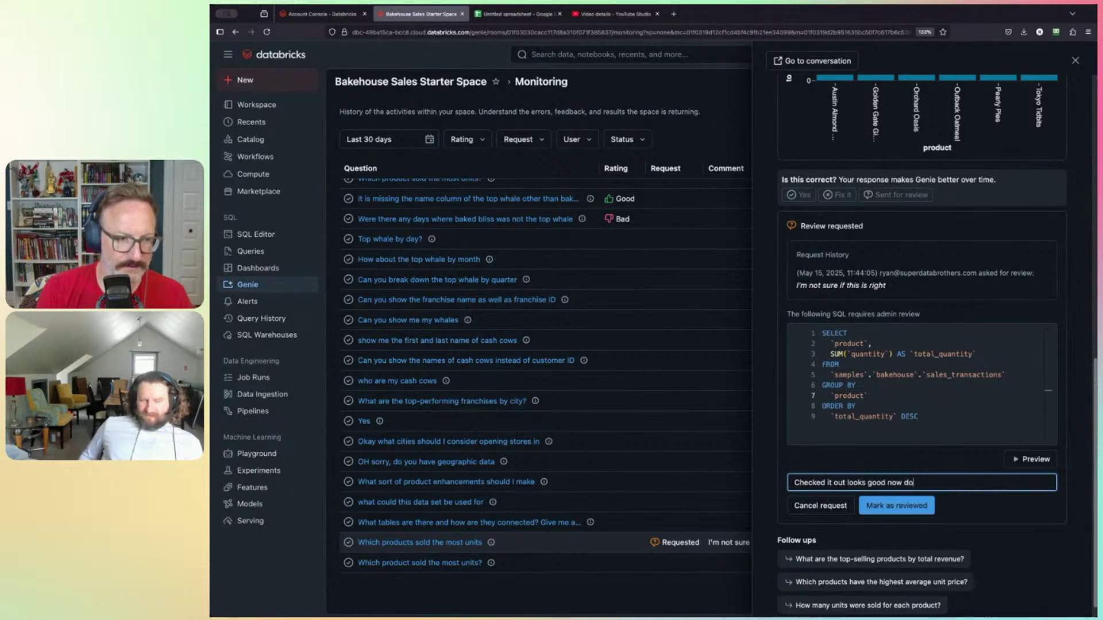
pyautogui.write('g')
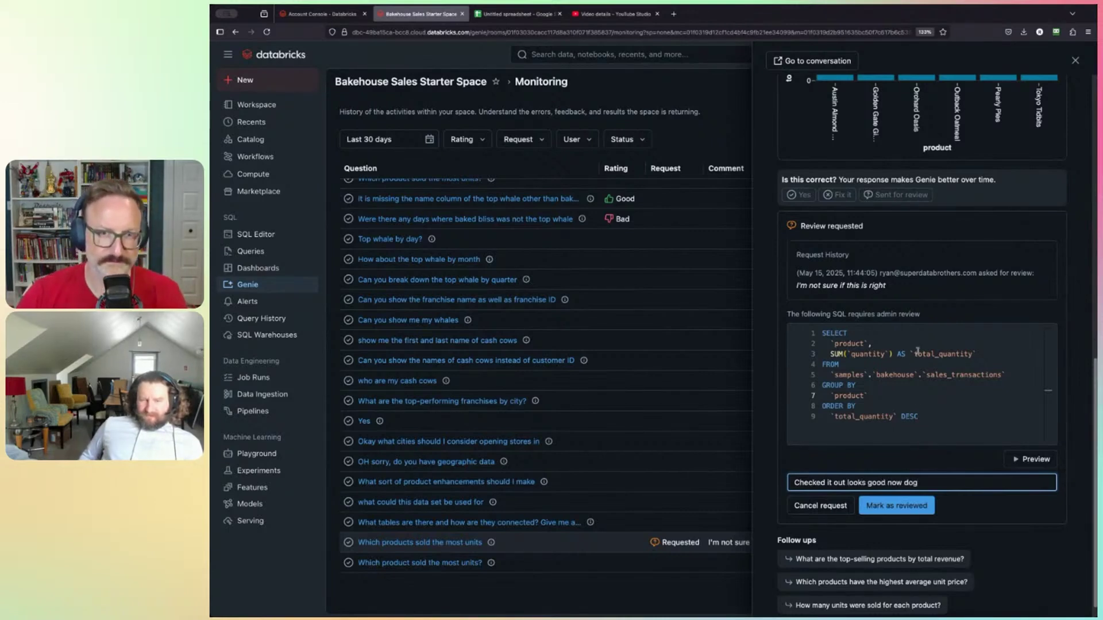
pyautogui.click(908, 508)
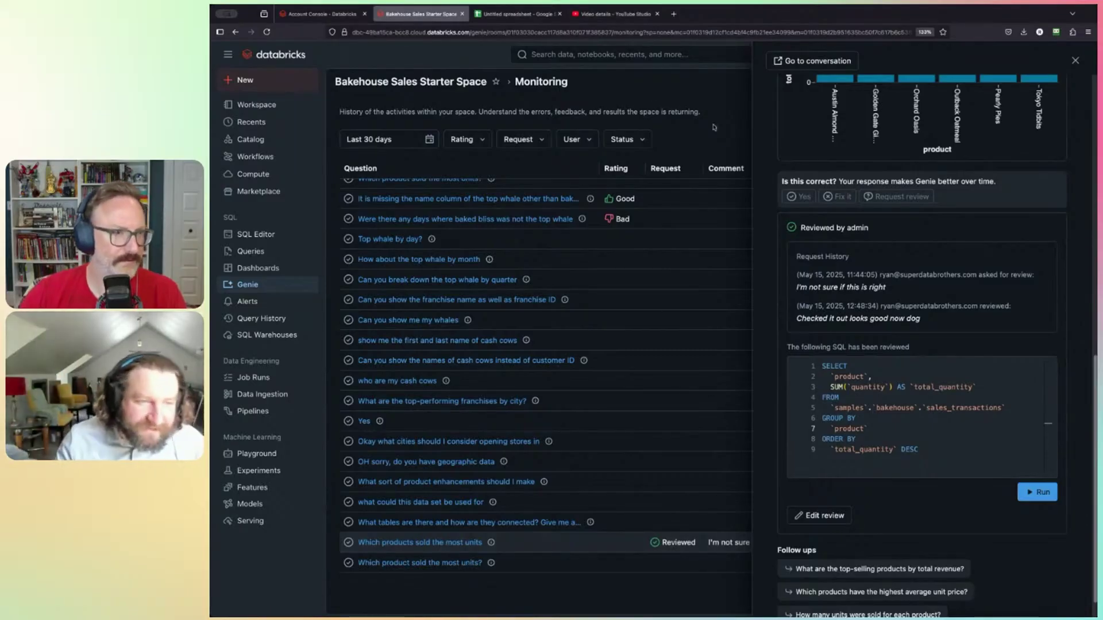
pyautogui.click(1075, 60)
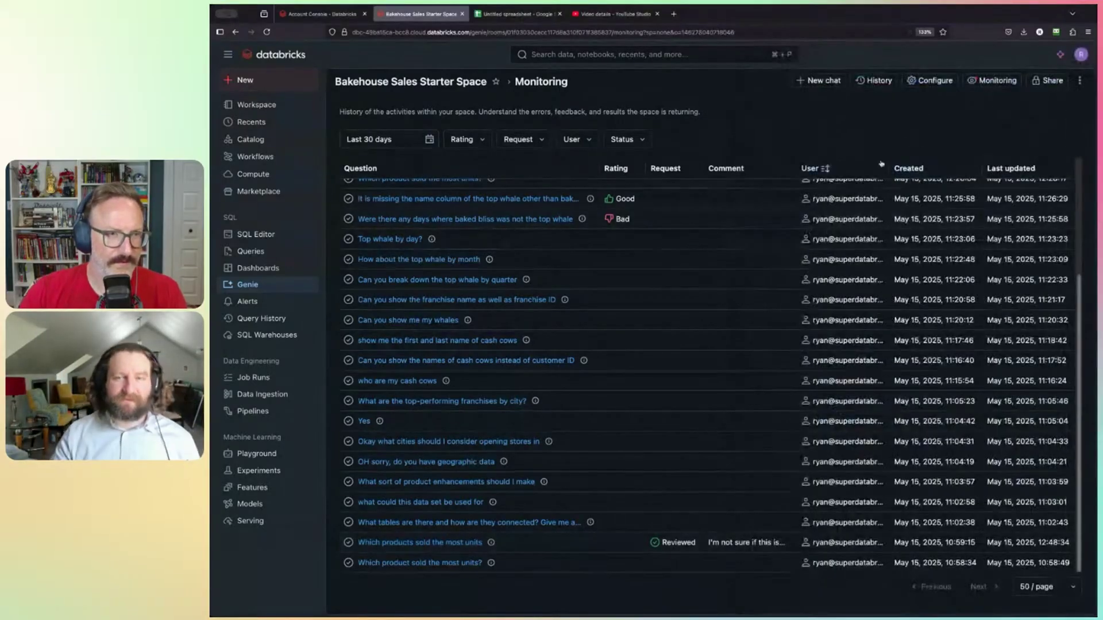
# - Open the space's configuration and view the example SQL queries that Genie can learn from
pyautogui.scroll(1, 916, 167)
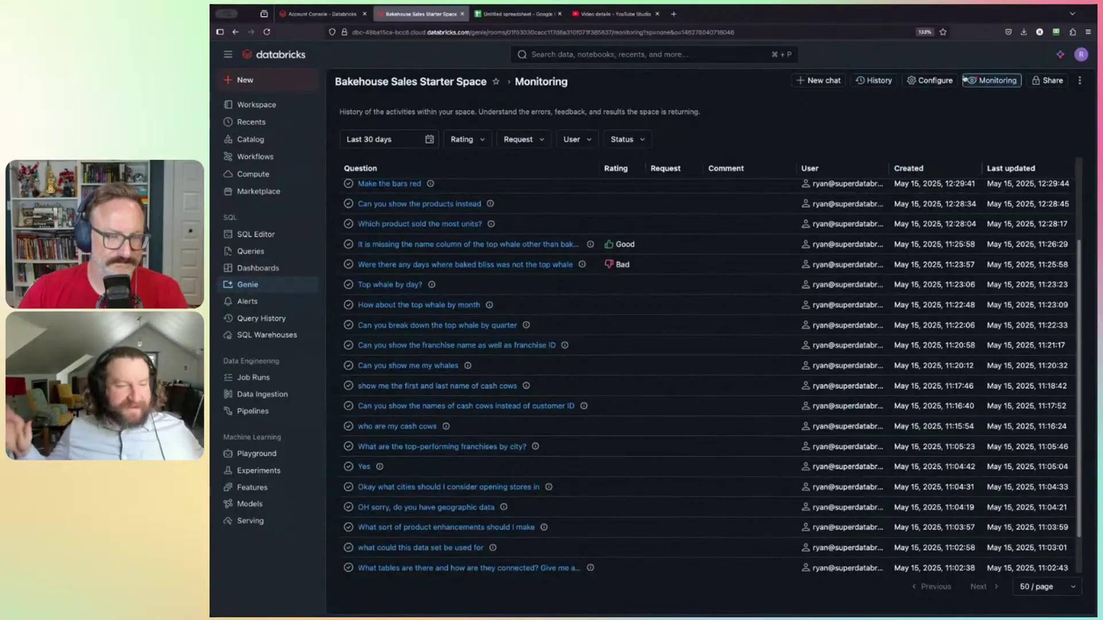
pyautogui.click(929, 80)
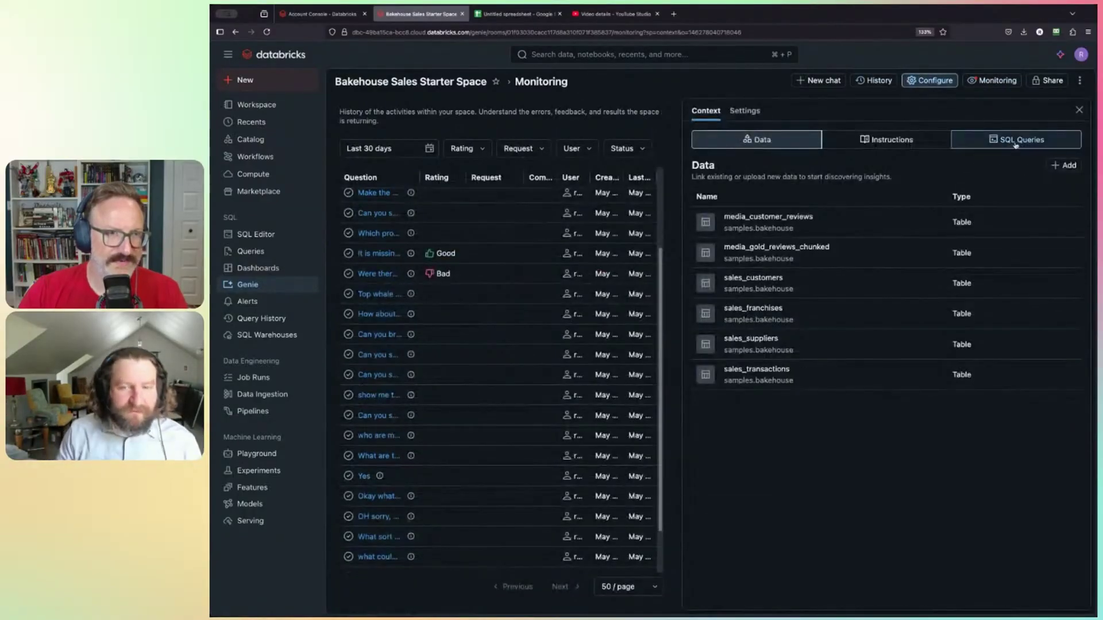
pyautogui.click(1015, 144)
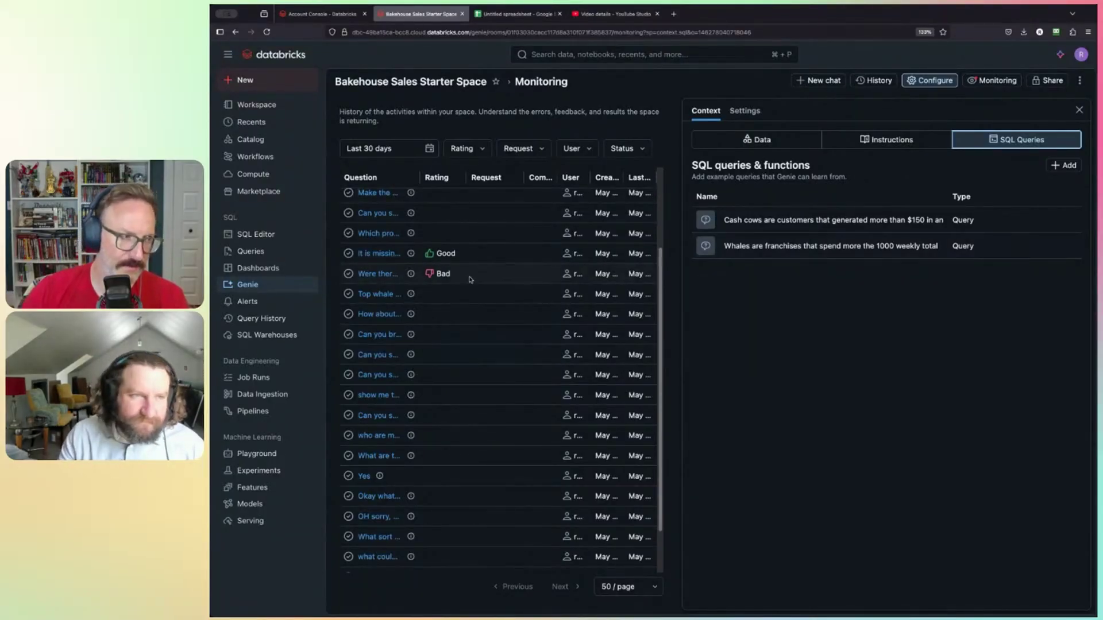
# - Open the oldest past chat about which product sold the most units and run its admin-reviewed SQL
pyautogui.click(874, 81)
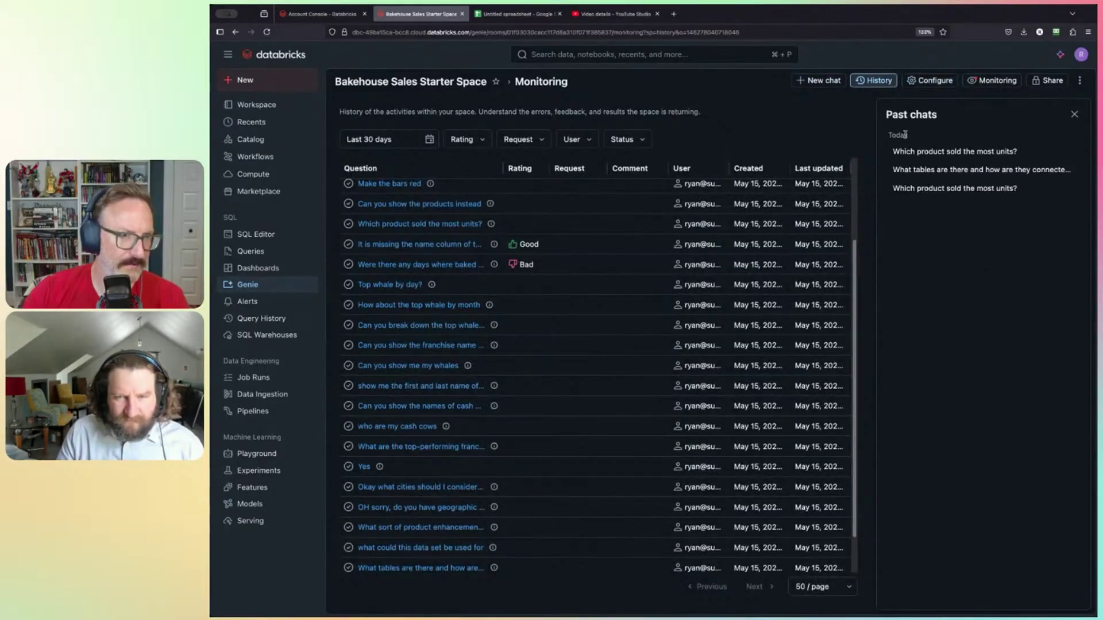
pyautogui.click(954, 151)
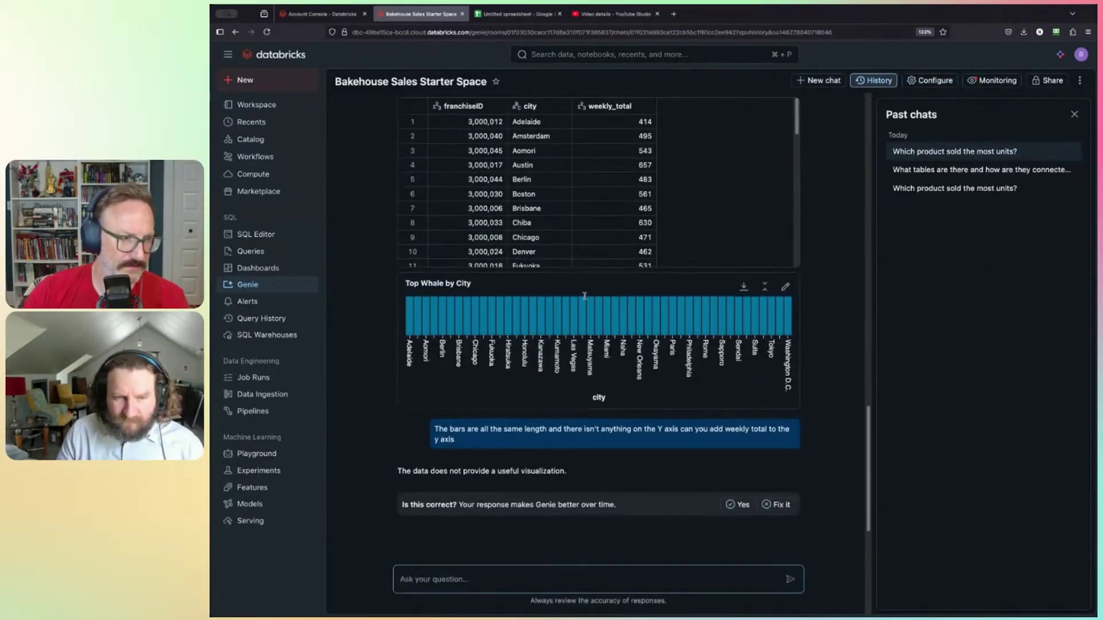
pyautogui.click(905, 189)
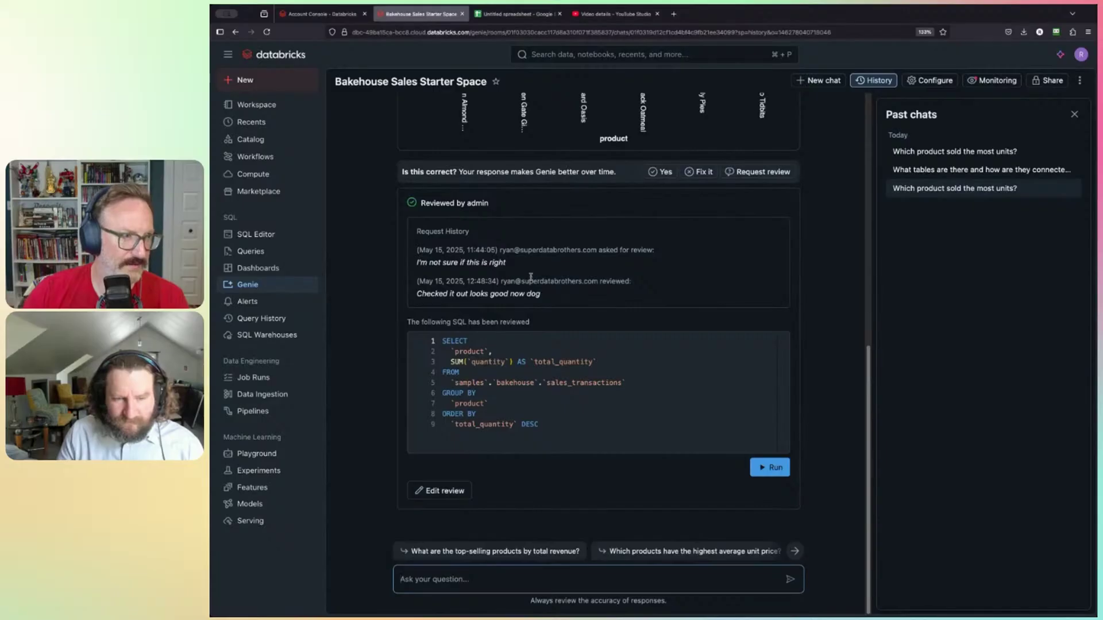
pyautogui.click(768, 468)
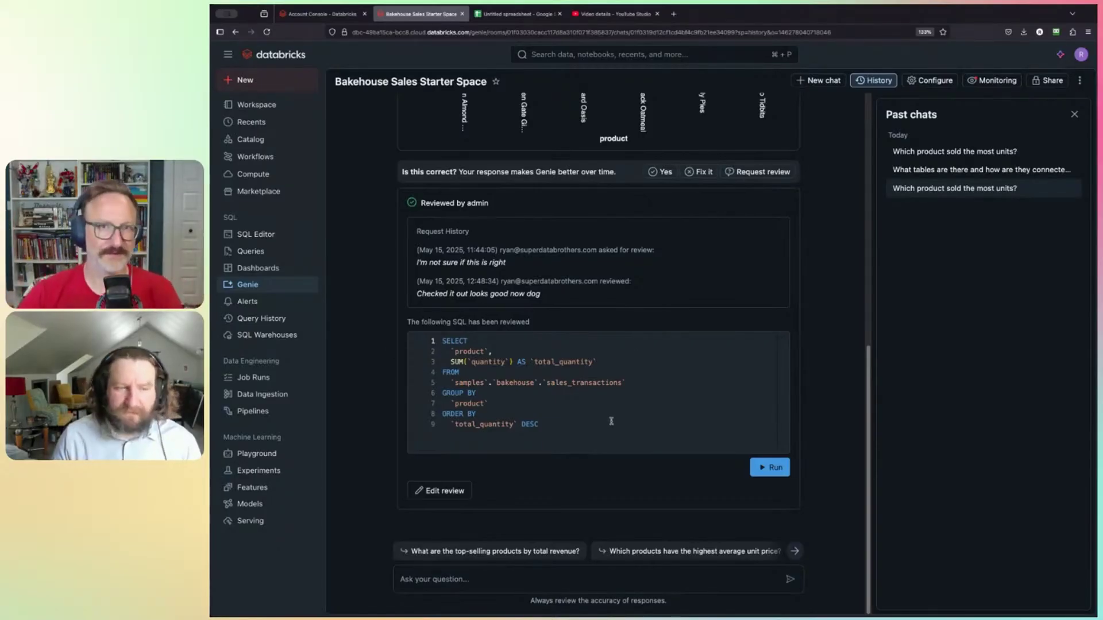
# - Ask the suggested follow-up "What are the top-selling products by total revenue?" and open its answer for adding as an instruction
pyautogui.click(515, 553)
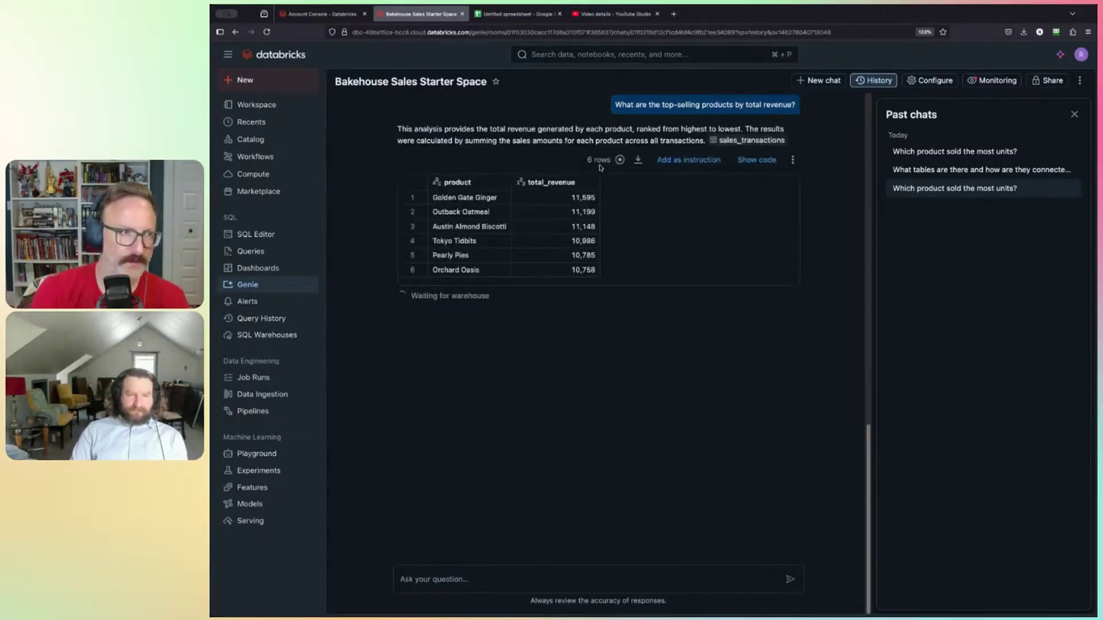
pyautogui.click(688, 160)
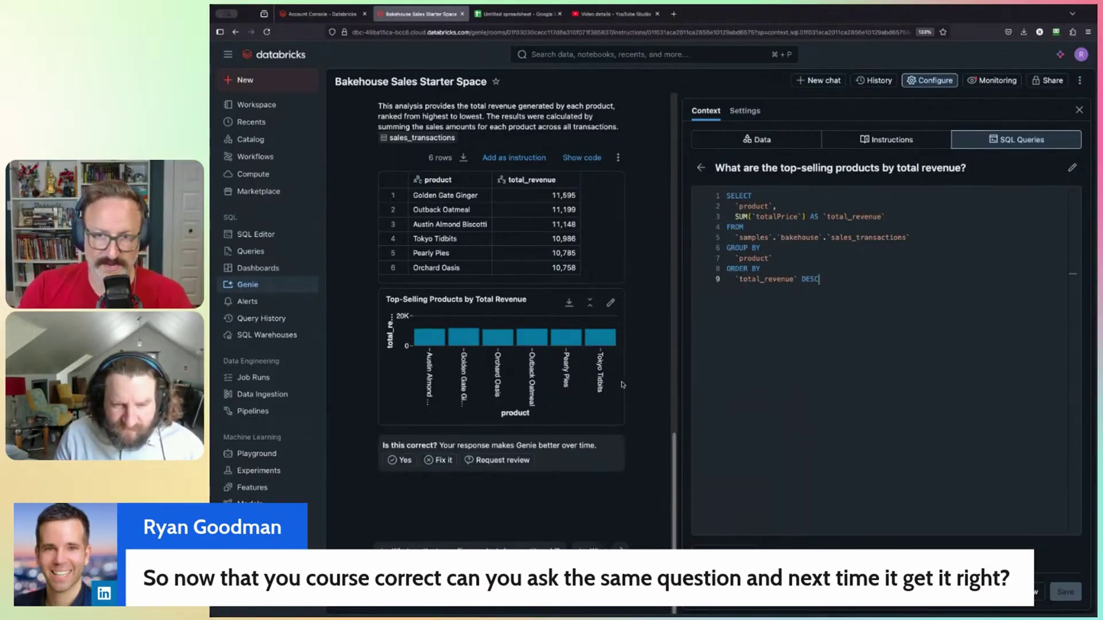
# - Review the total revenue table and chart alongside the draft SQL, and look back at the earlier units-sold answer
pyautogui.scroll(2, 555, 373)
pyautogui.scroll(-2, 555, 373)
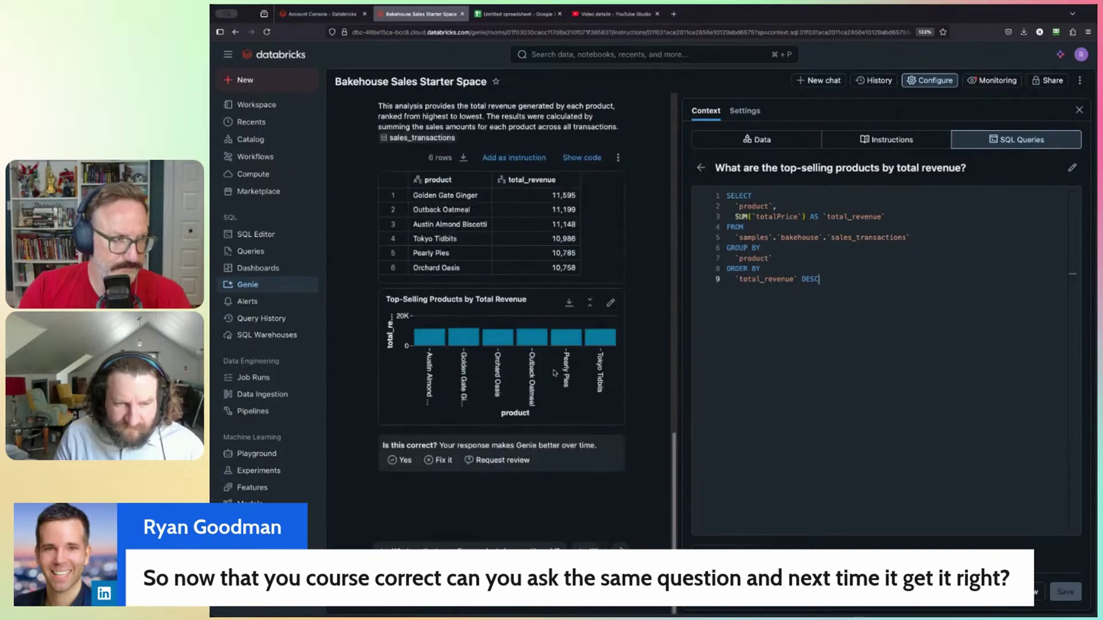
pyautogui.scroll(1, 543, 441)
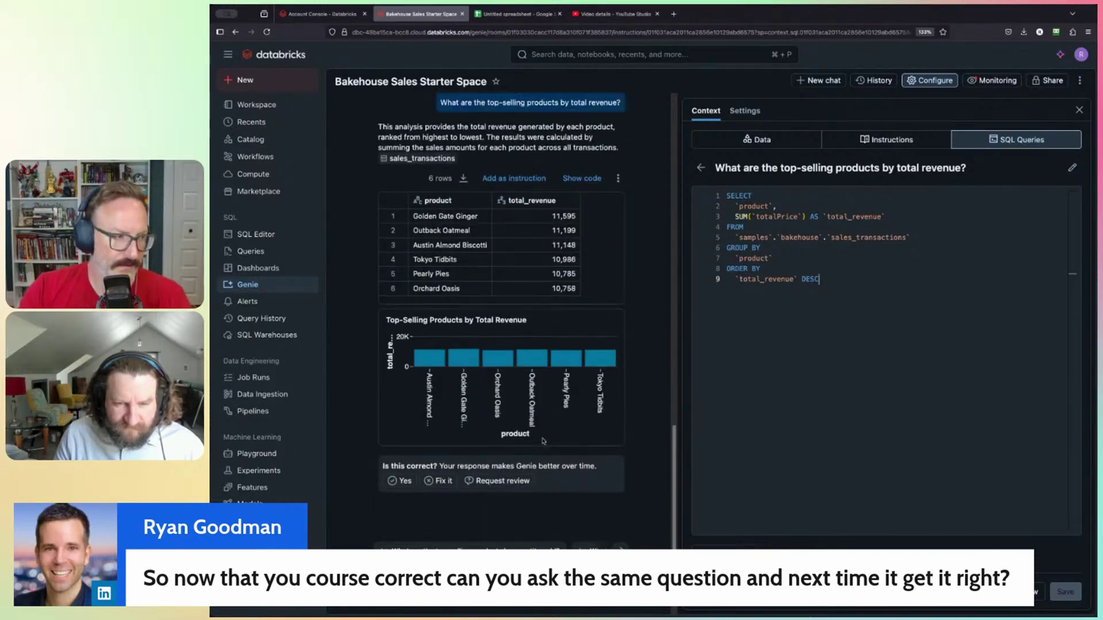
pyautogui.scroll(5, 543, 441)
pyautogui.scroll(-6, 544, 442)
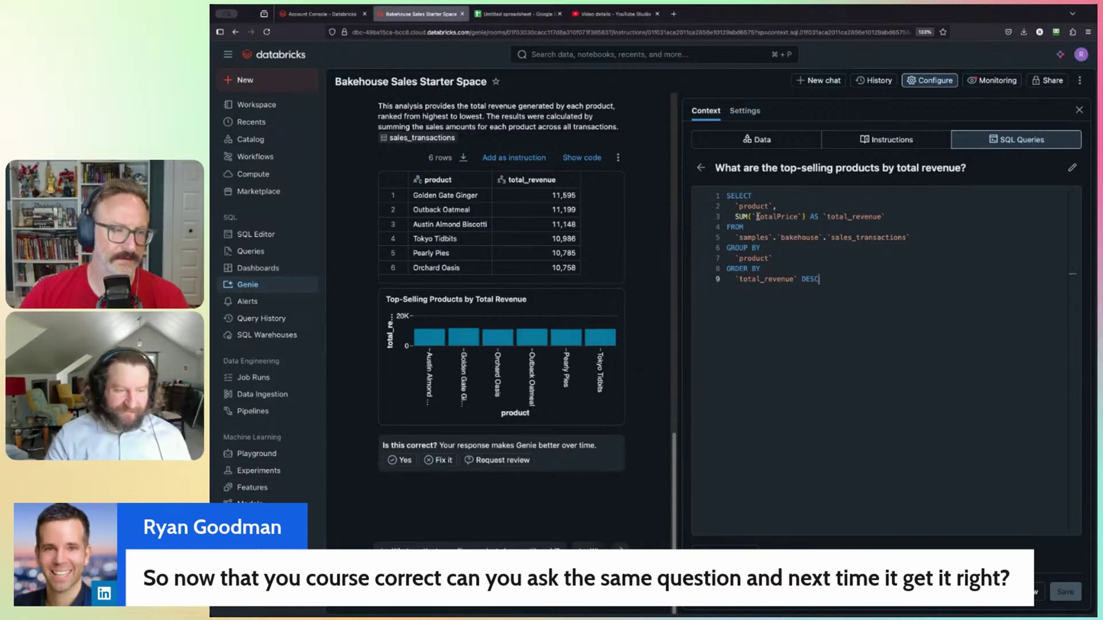
pyautogui.scroll(3, 572, 277)
pyautogui.scroll(5, 572, 277)
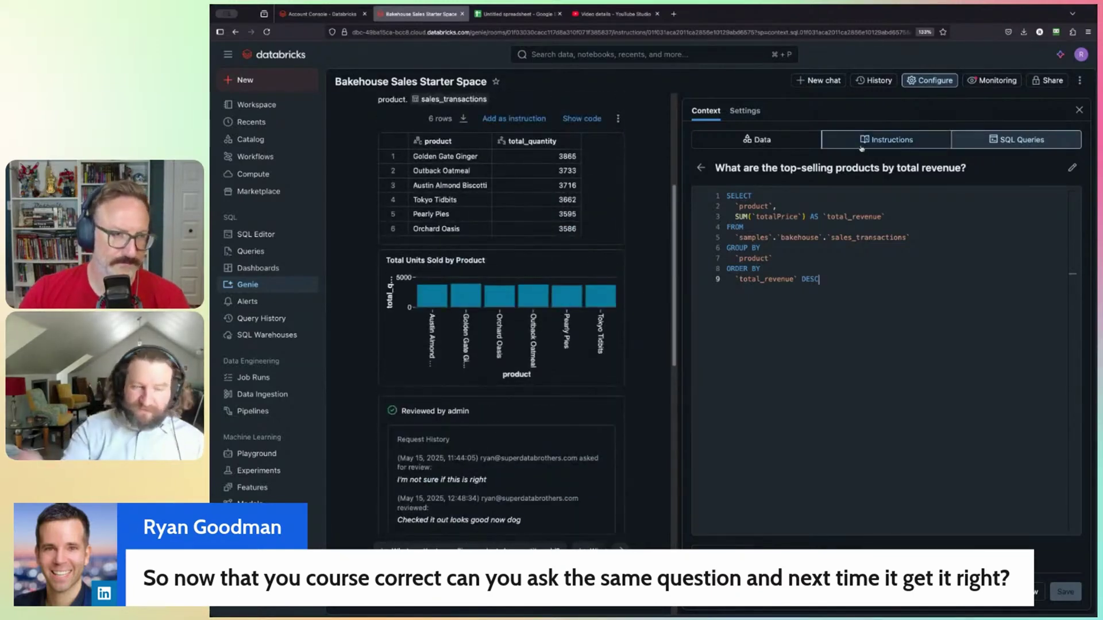
# - Add and save the general instruction "IT'S EXTREMELY IMPORTANT TO NEVER DISPLAY FRANCHISE ID BY ITSELF, ALWAYS SHOW FRANCHISE NAME ALONGSIDE IT."
pyautogui.click(892, 142)
pyautogui.click(950, 270)
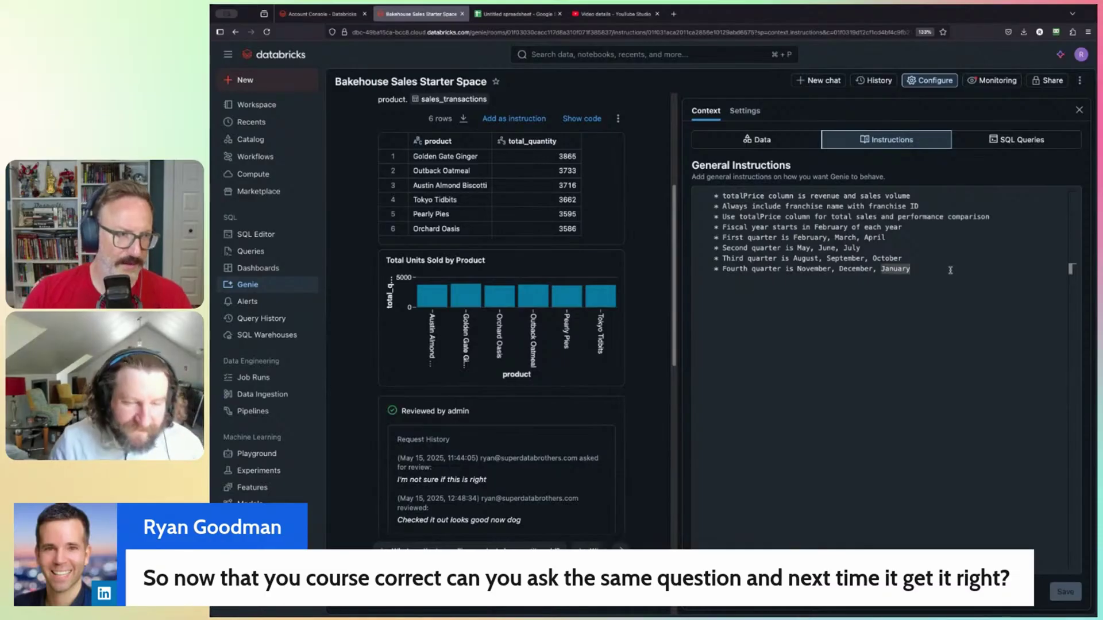
pyautogui.press('Return')
pyautogui.write('*')
pyautogui.write(' IT')
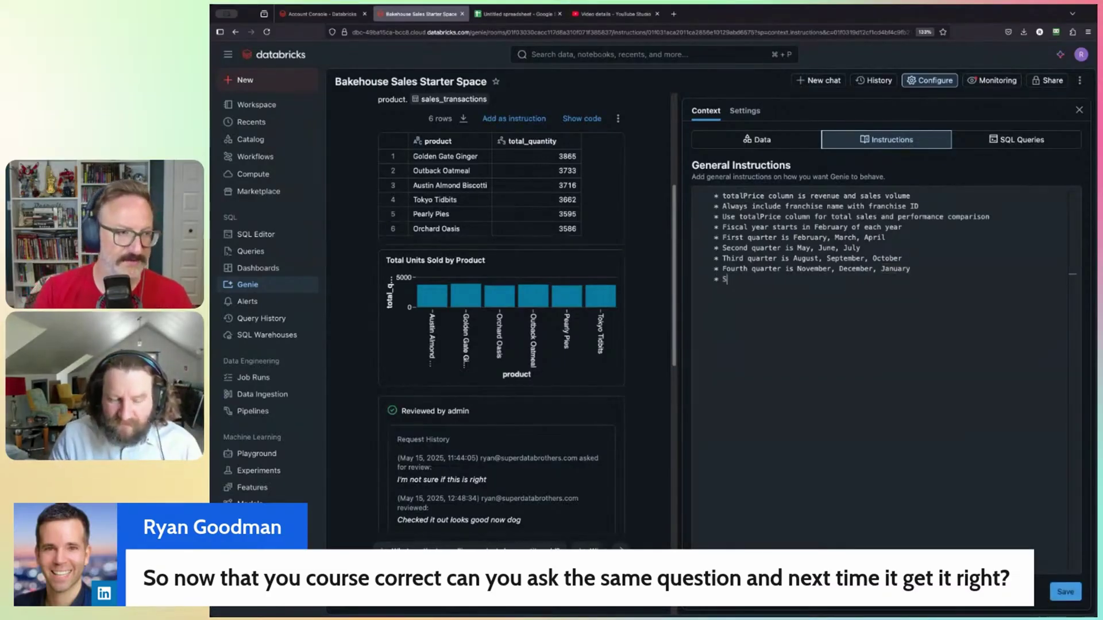
pyautogui.write("'s")
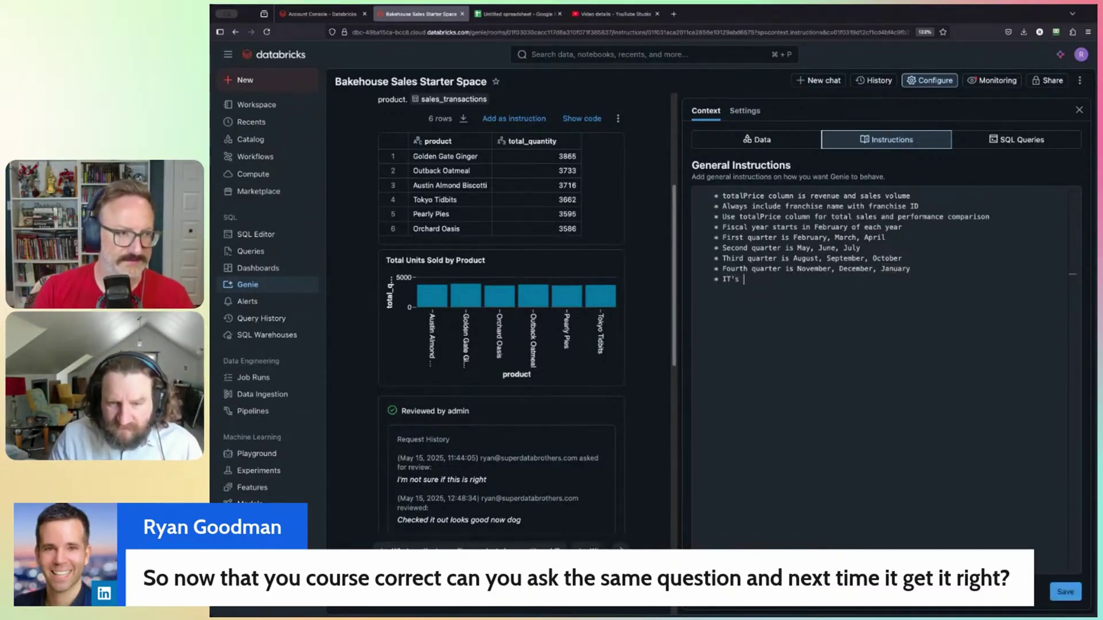
pyautogui.press('BackSpace')
pyautogui.press('BackSpace')
pyautogui.write('S EXTR')
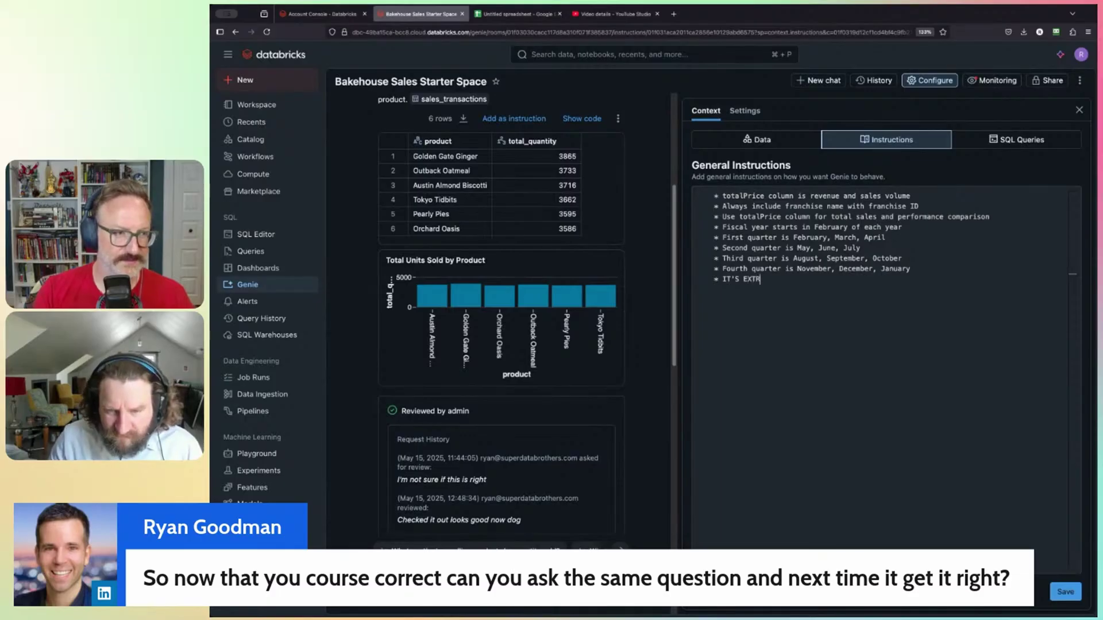
pyautogui.write('EMELY IMPORTANT TO N')
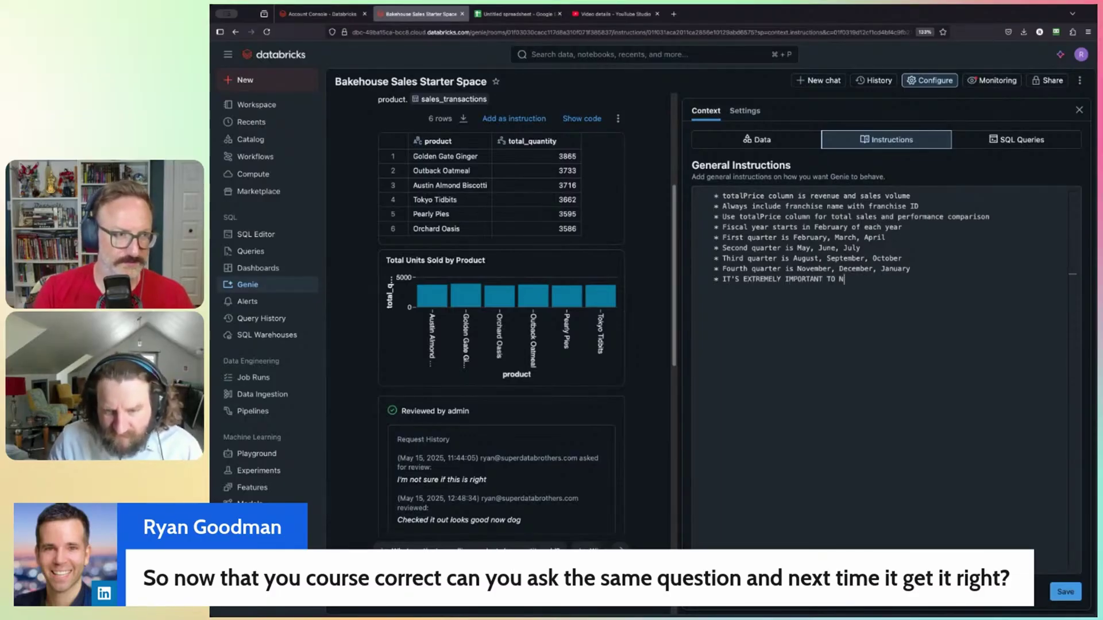
pyautogui.write('EVER DISPLAY F')
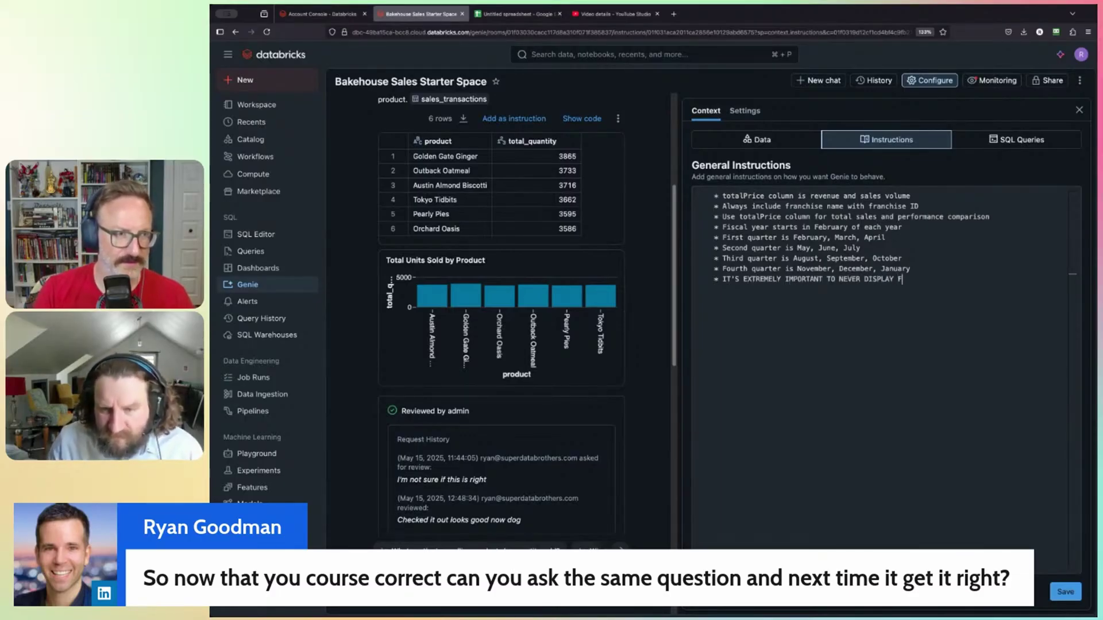
pyautogui.write('RANCHISE ')
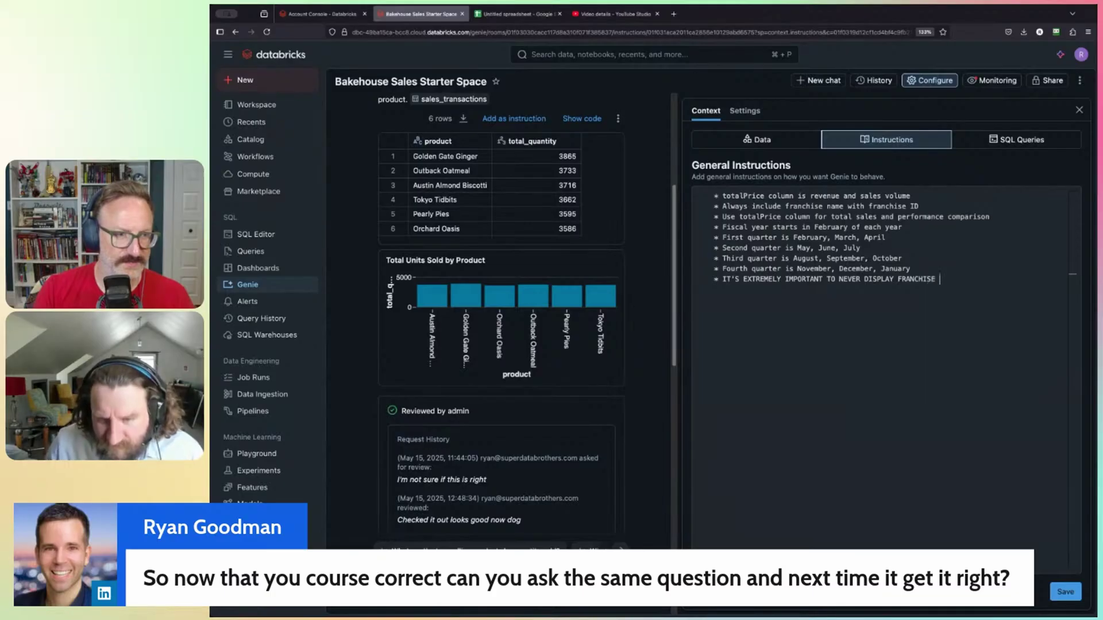
pyautogui.write('ID BY ITSELF,')
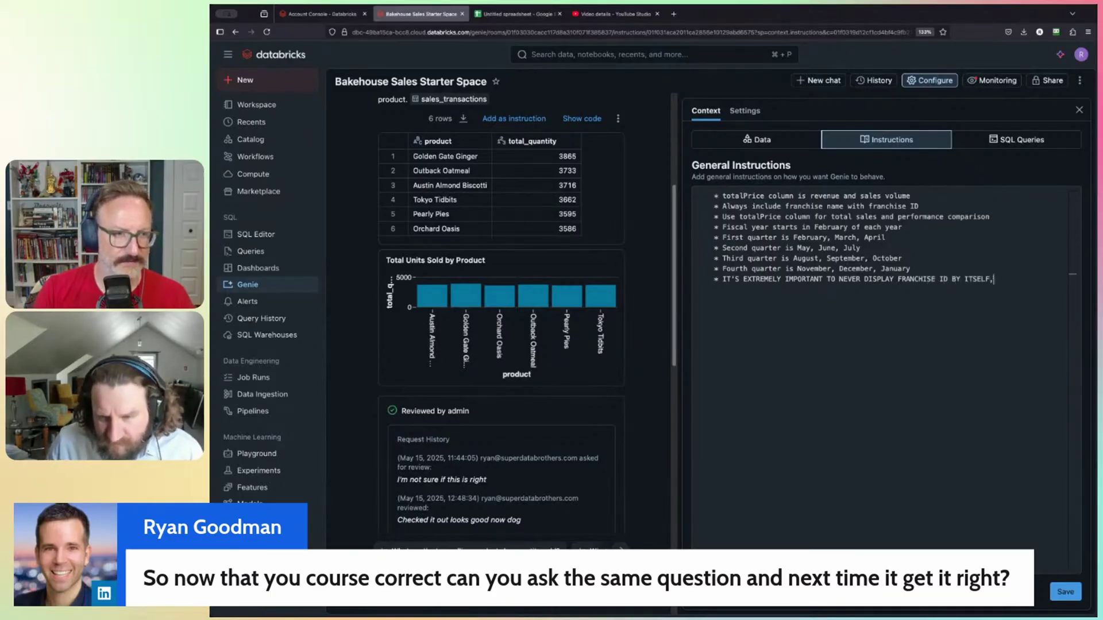
pyautogui.write(' ALWAYS SHOW FR')
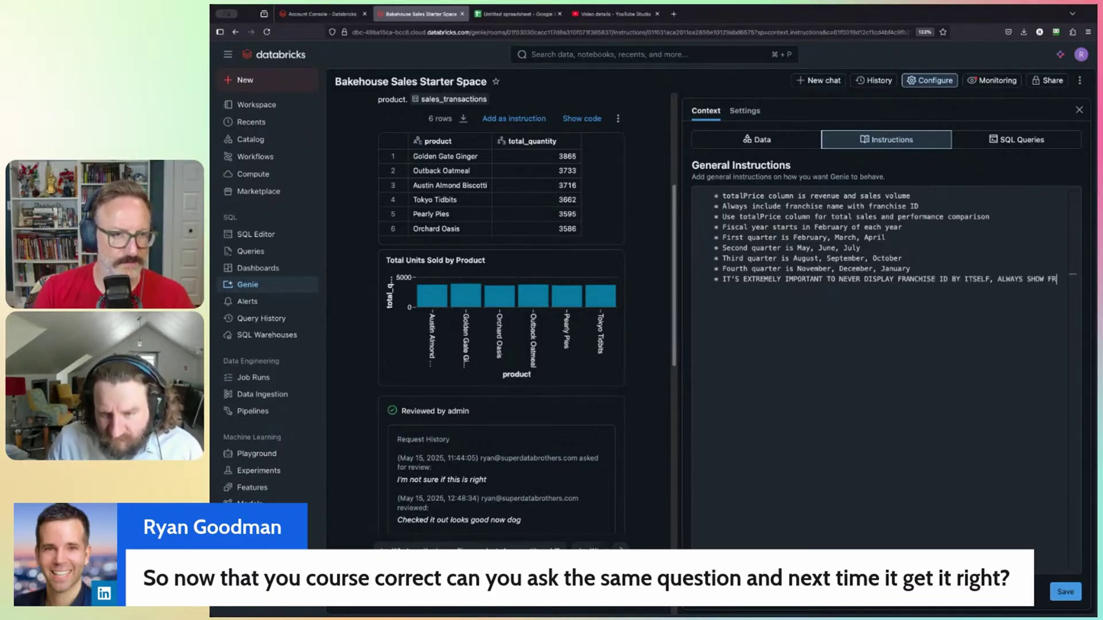
pyautogui.write('ANCHISE NAME')
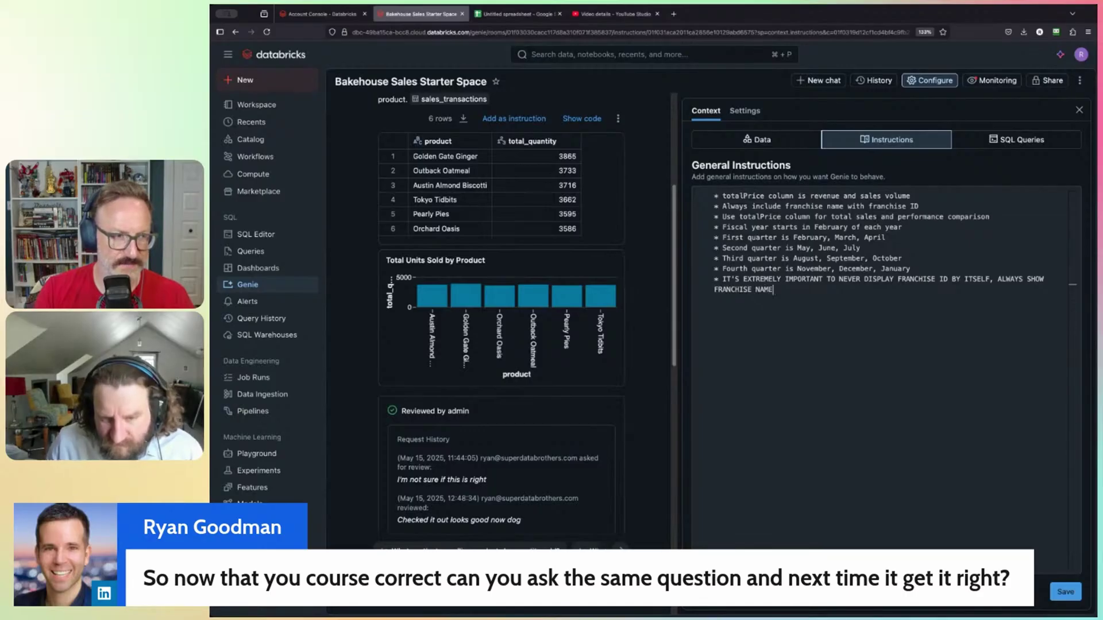
pyautogui.write(' ALONGSIDE IT.')
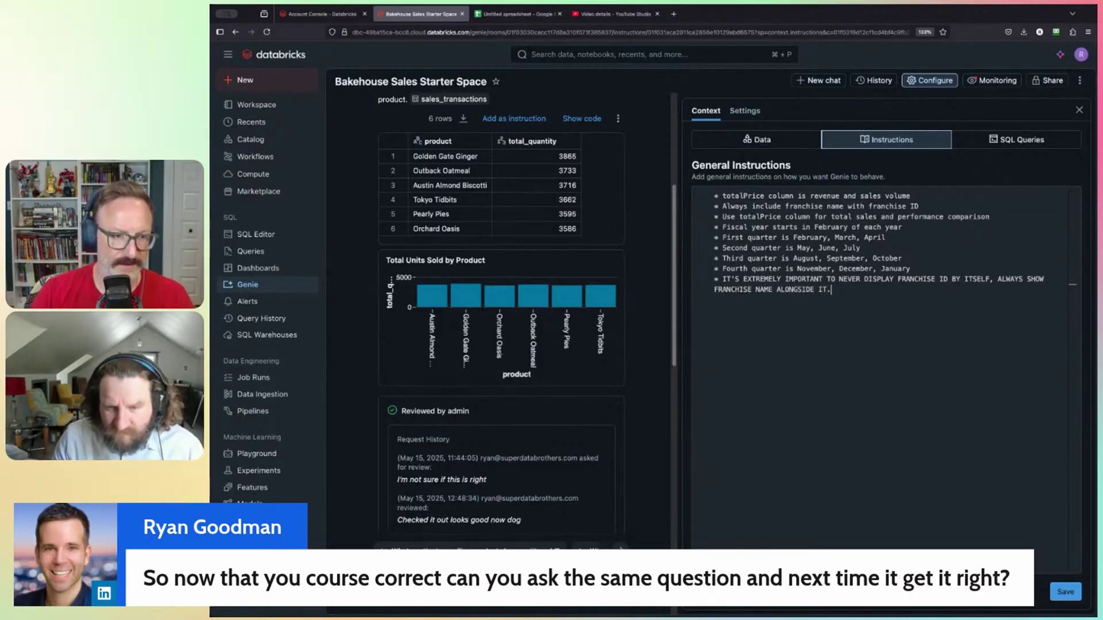
pyautogui.click(1065, 592)
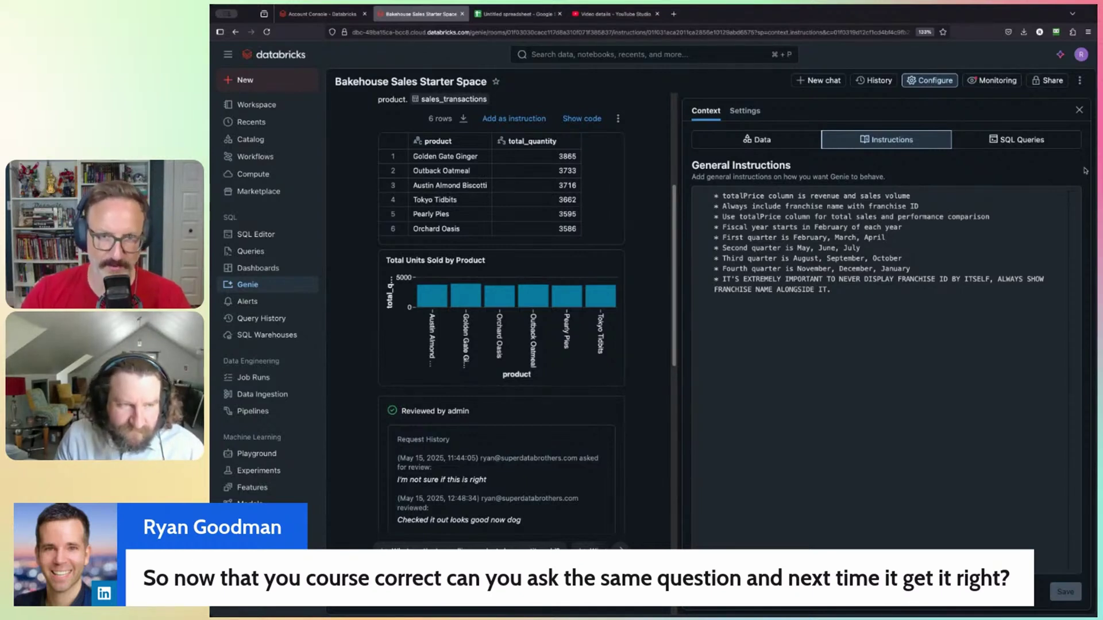
# - Start a new chat and ask Genie "Show me total sales for franchises"
pyautogui.click(819, 80)
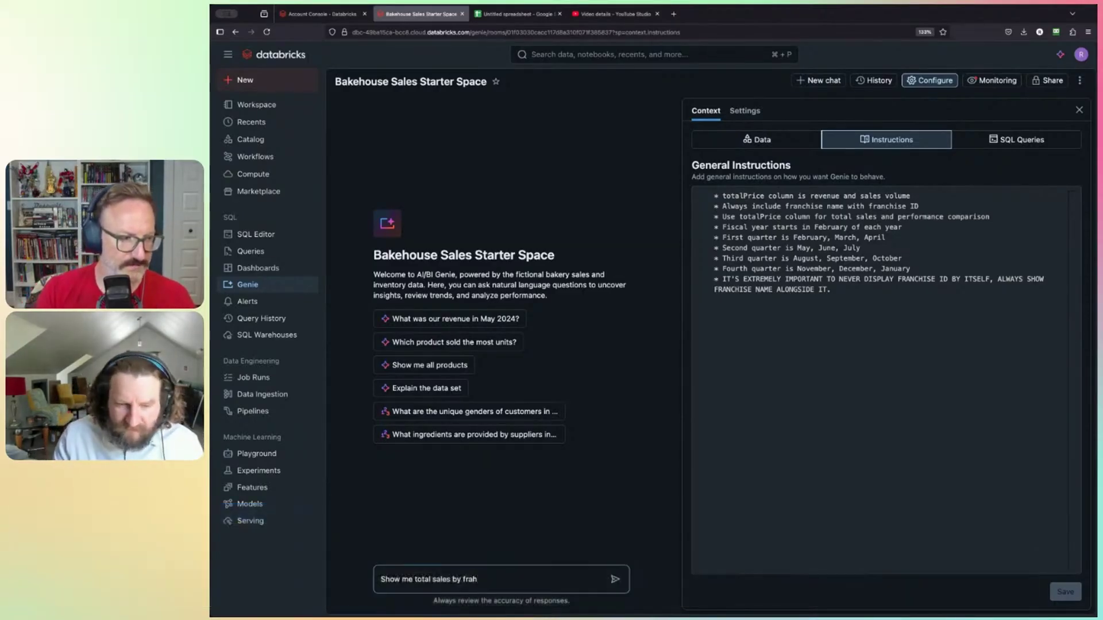
pyautogui.press('BackSpace')
pyautogui.press('BackSpace')
pyautogui.press('BackSpace')
pyautogui.press('BackSpace')
pyautogui.press('BackSpace')
pyautogui.press('BackSpace')
pyautogui.press('BackSpace')
pyautogui.write('for ')
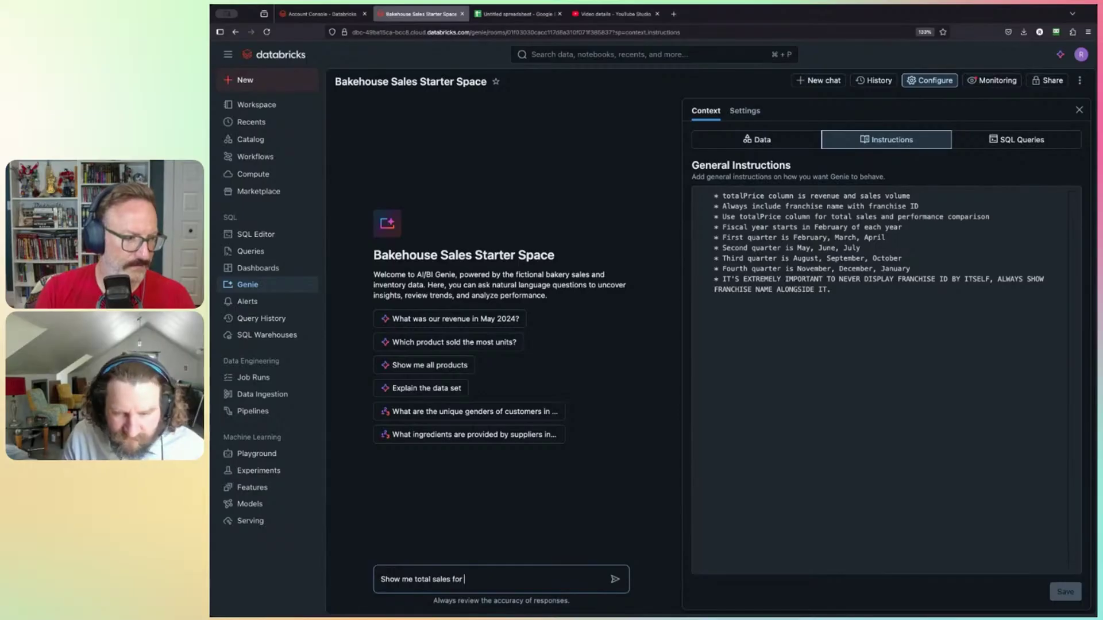
pyautogui.write('franchises')
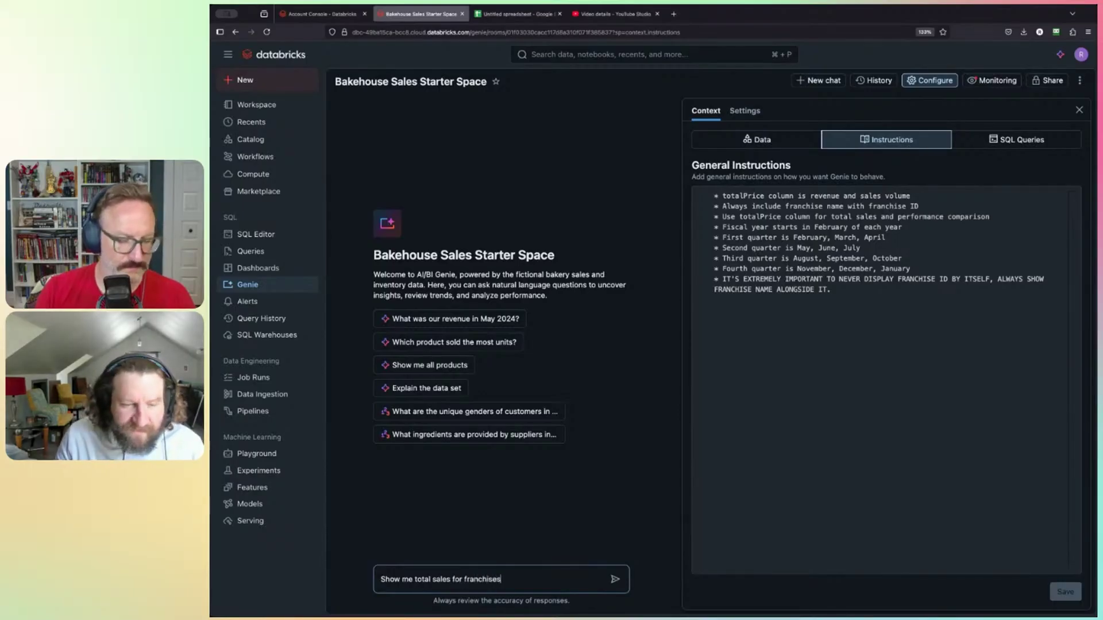
pyautogui.press('Return')
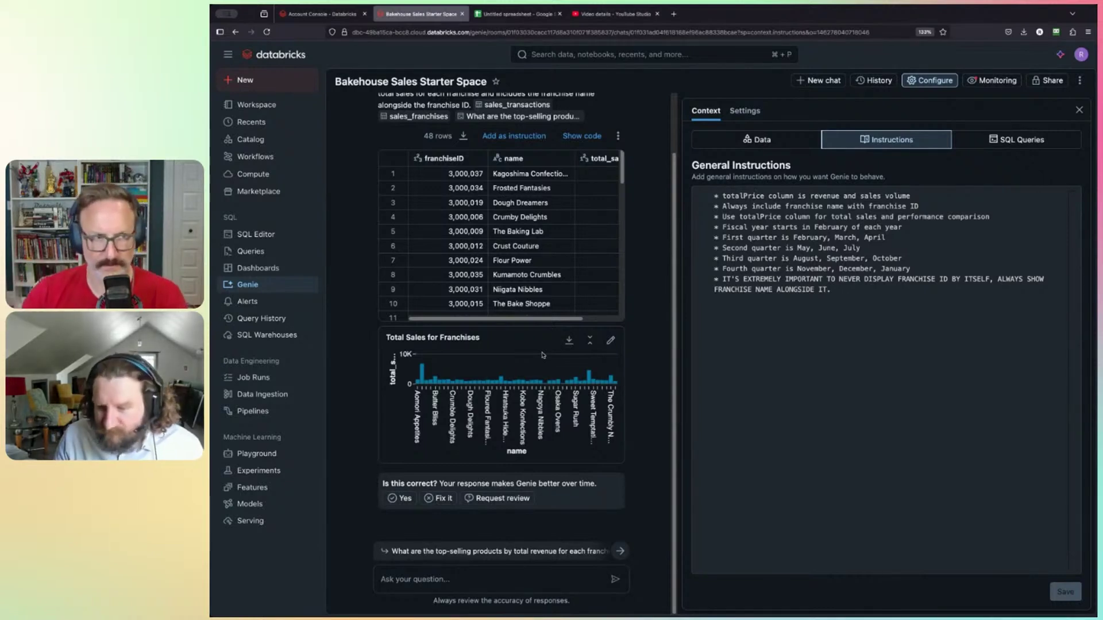
# - Review the general instructions about revenue and showing franchise name with franchise ID, and view the list of example SQL queries
pyautogui.doubleClick(819, 196)
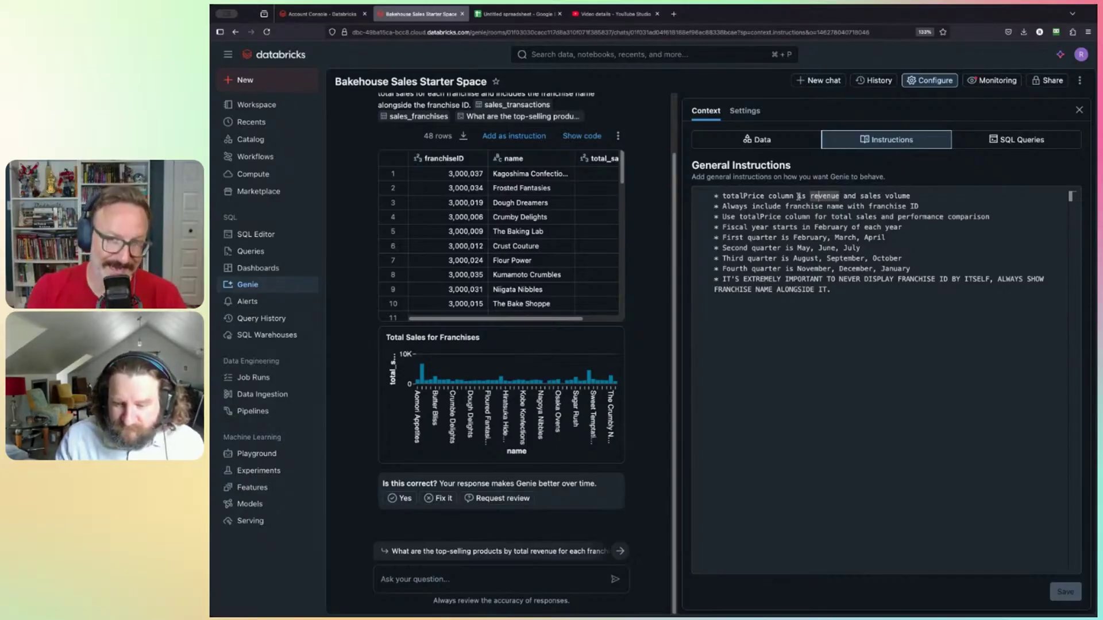
pyautogui.moveTo(722, 206); pyautogui.dragTo(935, 203)
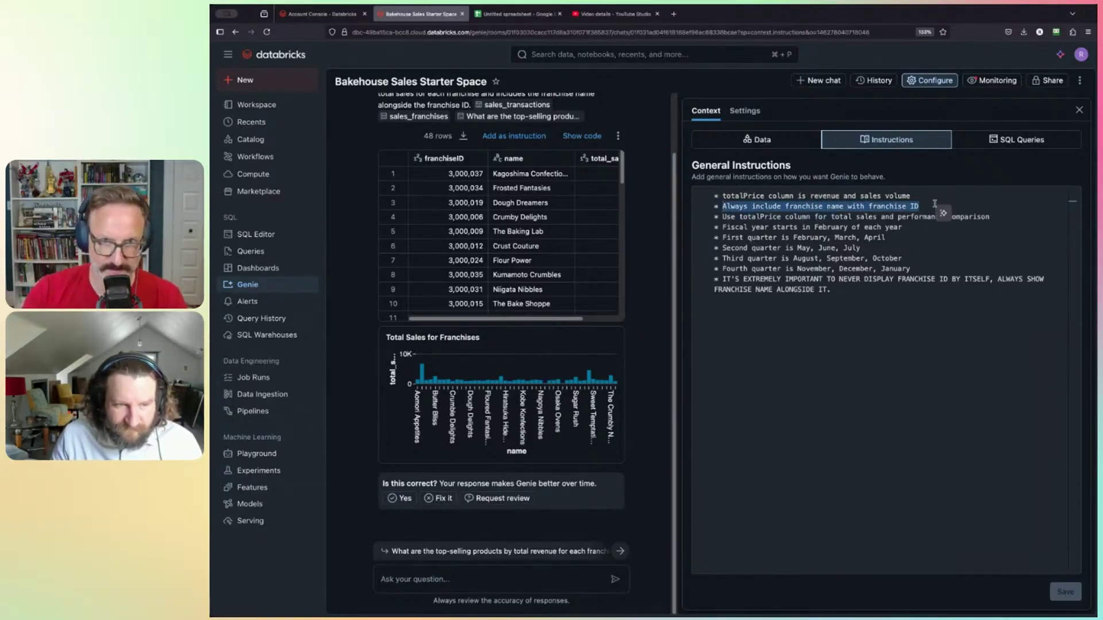
pyautogui.moveTo(723, 279); pyautogui.dragTo(883, 296)
pyautogui.click(882, 296)
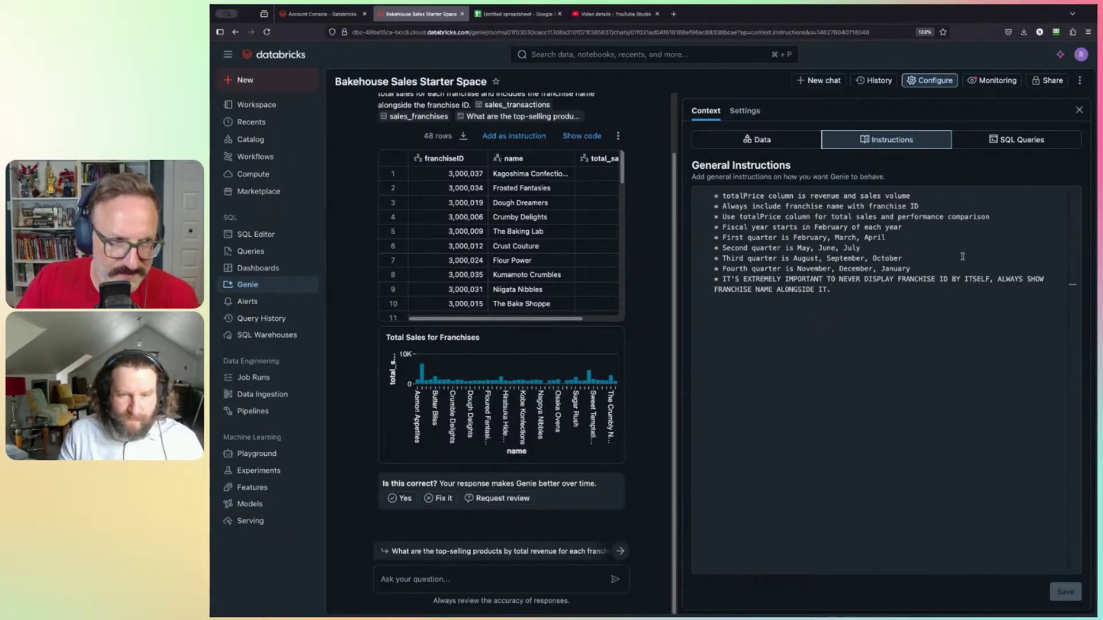
pyautogui.click(1027, 141)
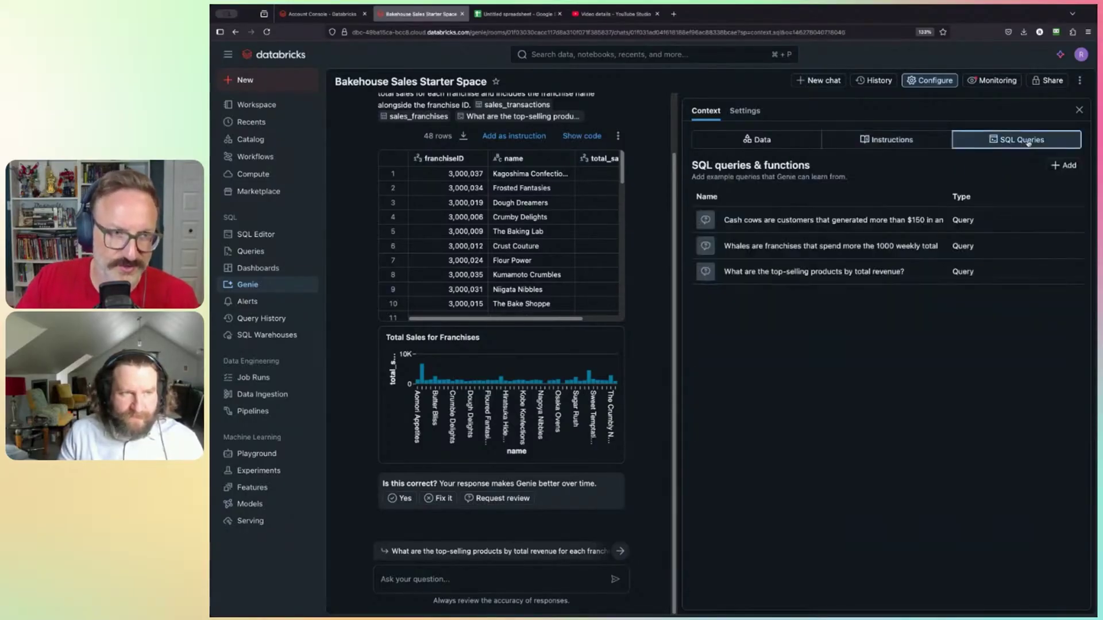